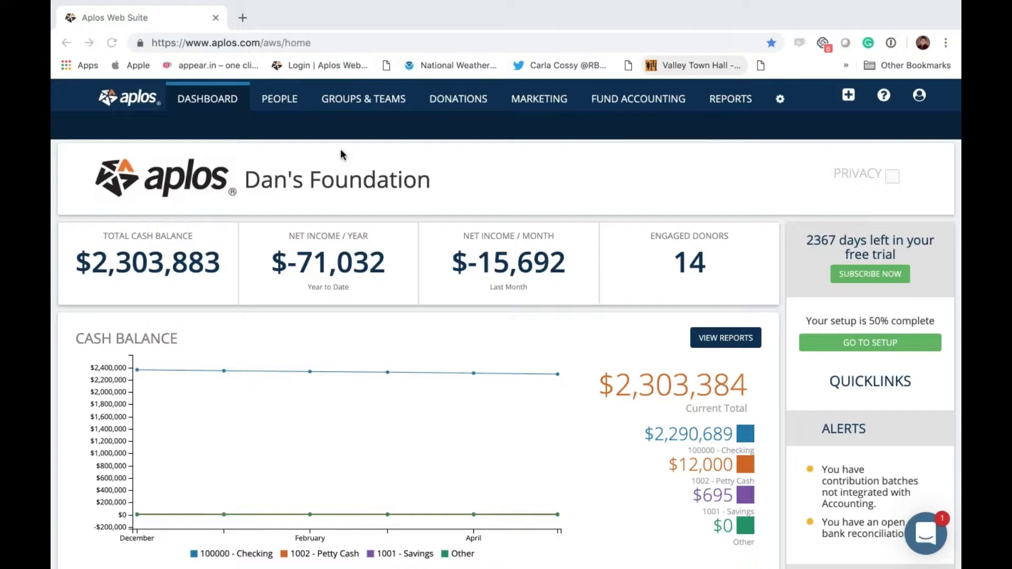
Step: Go to People and open Contact Configuration's Custom Fields list
click(278, 105)
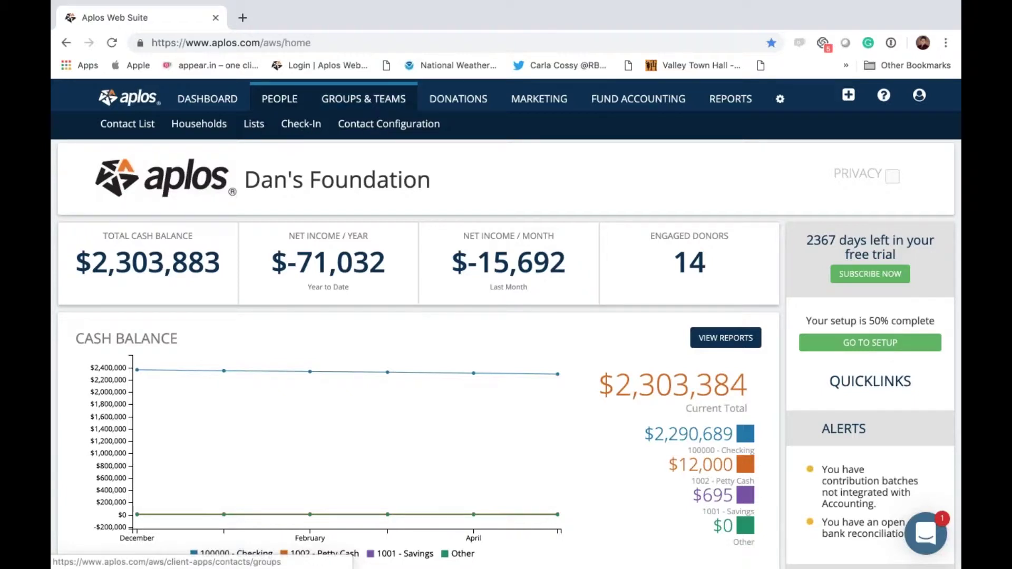
click(386, 127)
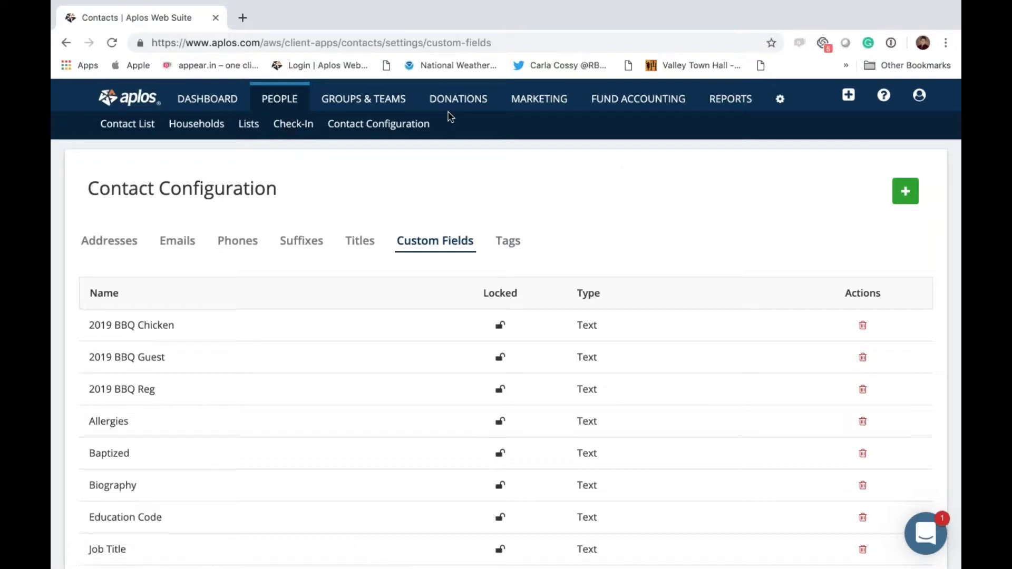
Step: Open the Check-In page listing Dinner Party and two Weekly Sunday School events
click(920, 95)
click(757, 174)
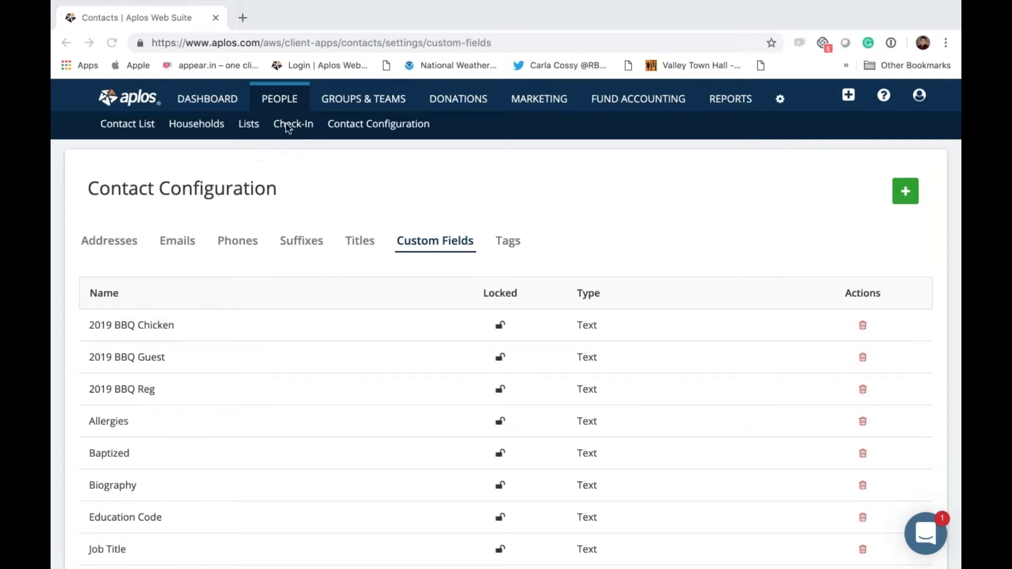
click(295, 133)
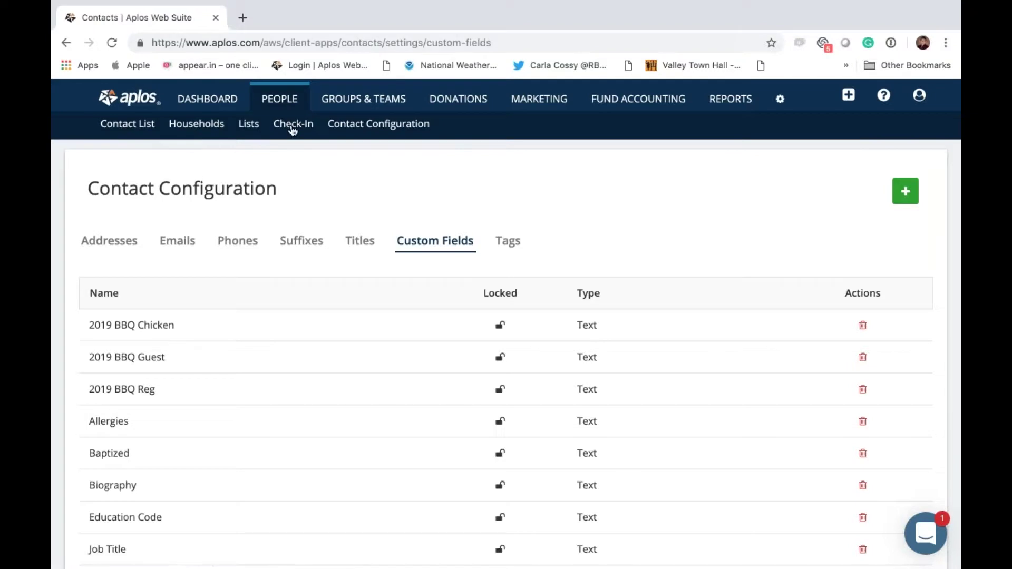
click(292, 128)
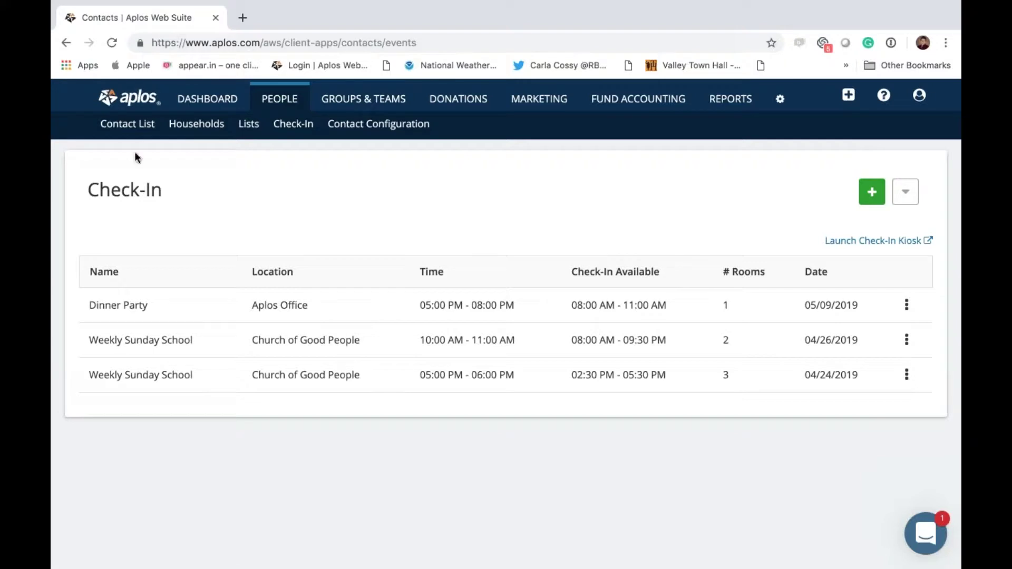
Step: Open the Contact List, then the Households list showing three households
click(131, 124)
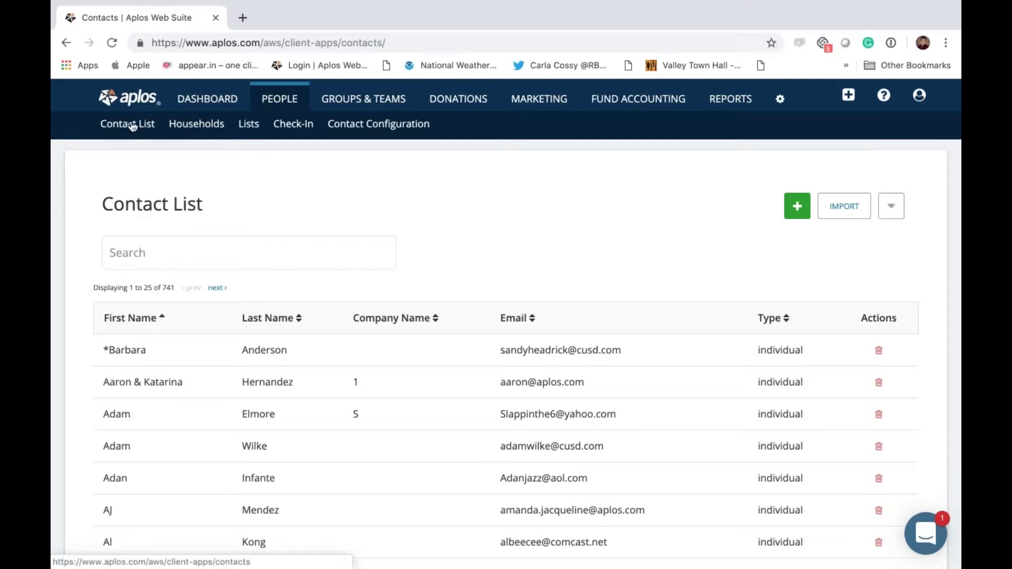
click(197, 124)
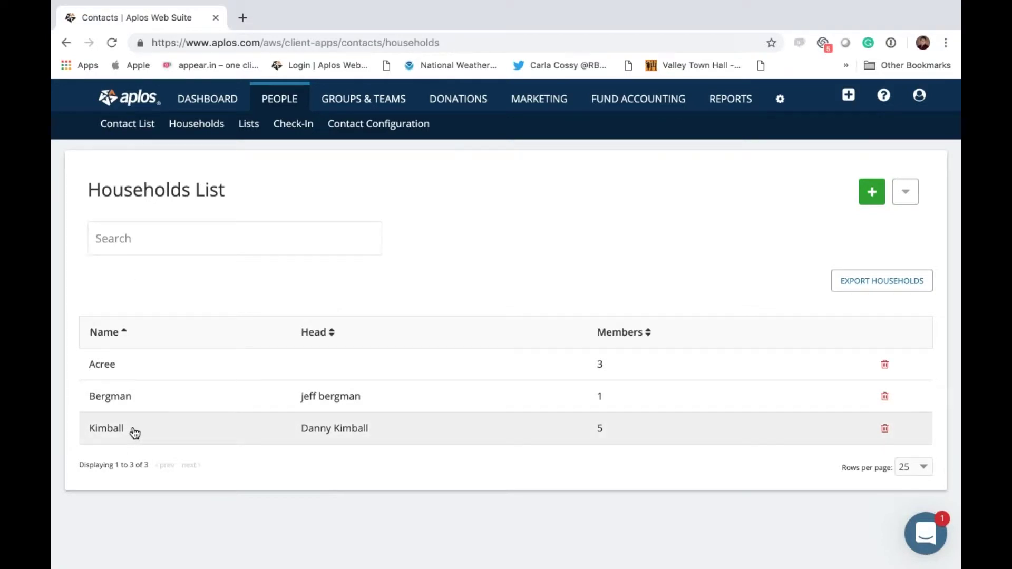
Step: Open the five-member household's Members tab: head, spouse and three children
click(135, 432)
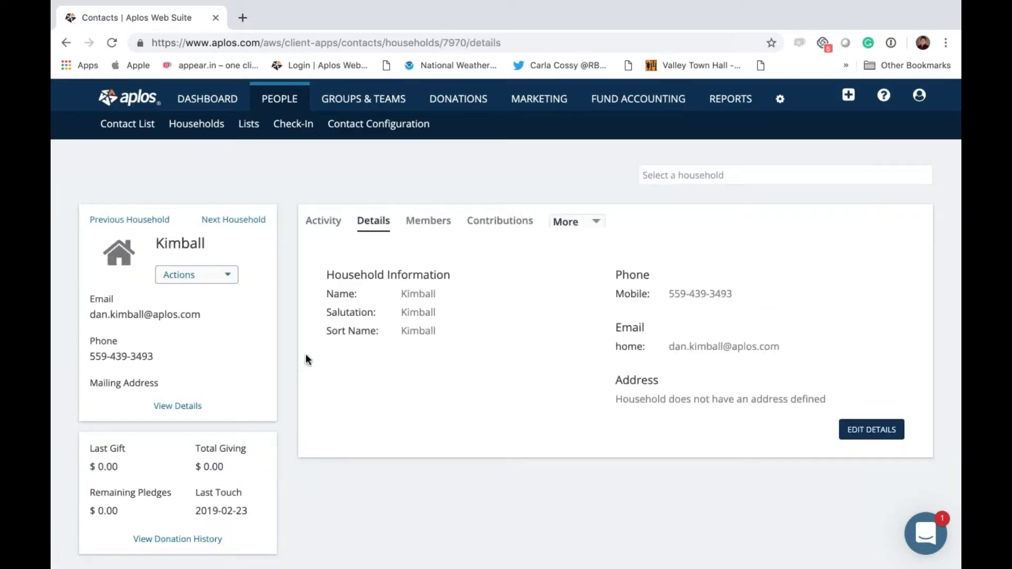
click(416, 221)
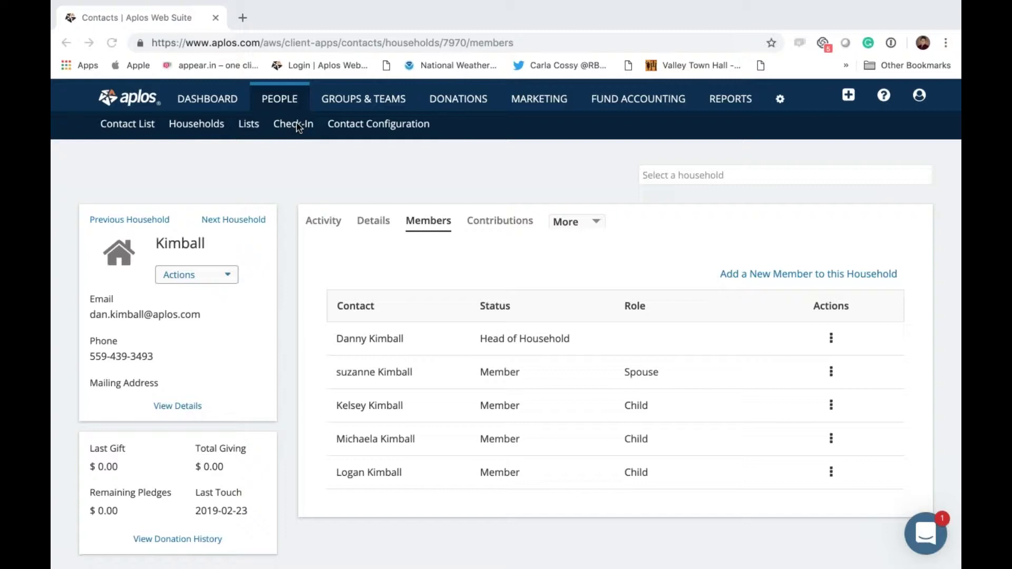
click(340, 148)
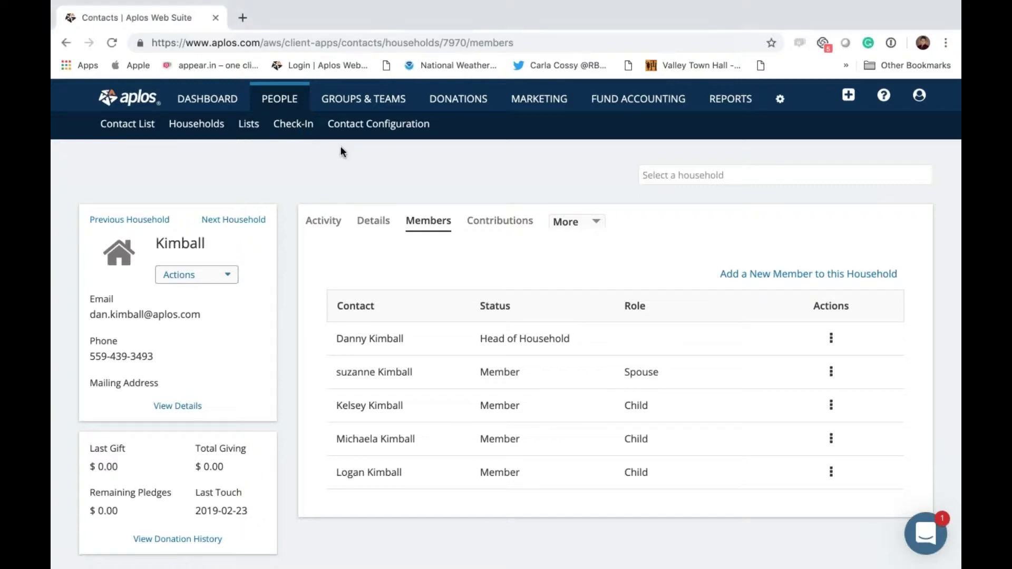
Step: Return to the Check-In list with Dinner Party and two Weekly Sunday School events
click(283, 124)
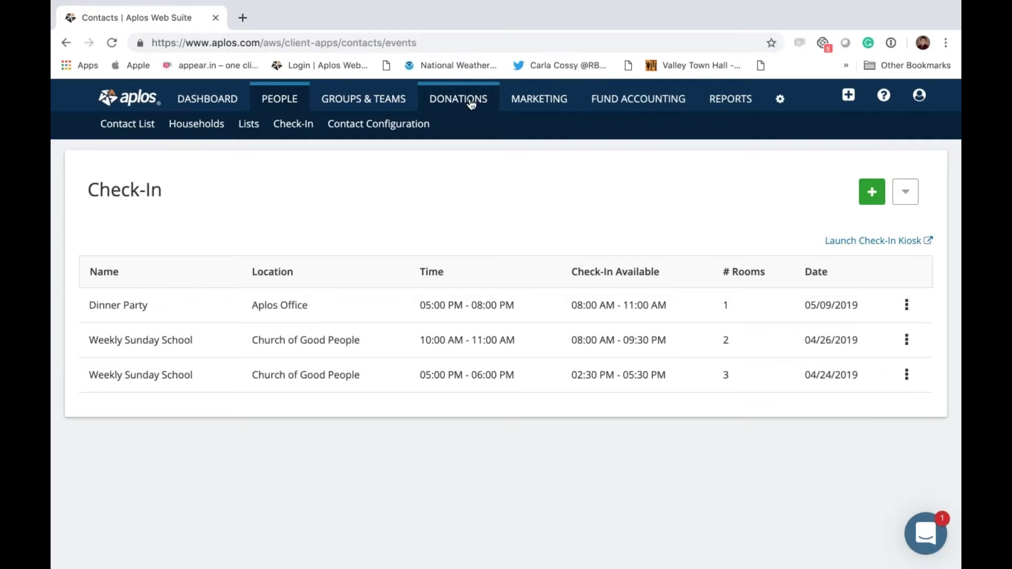
mouse_move(472, 104)
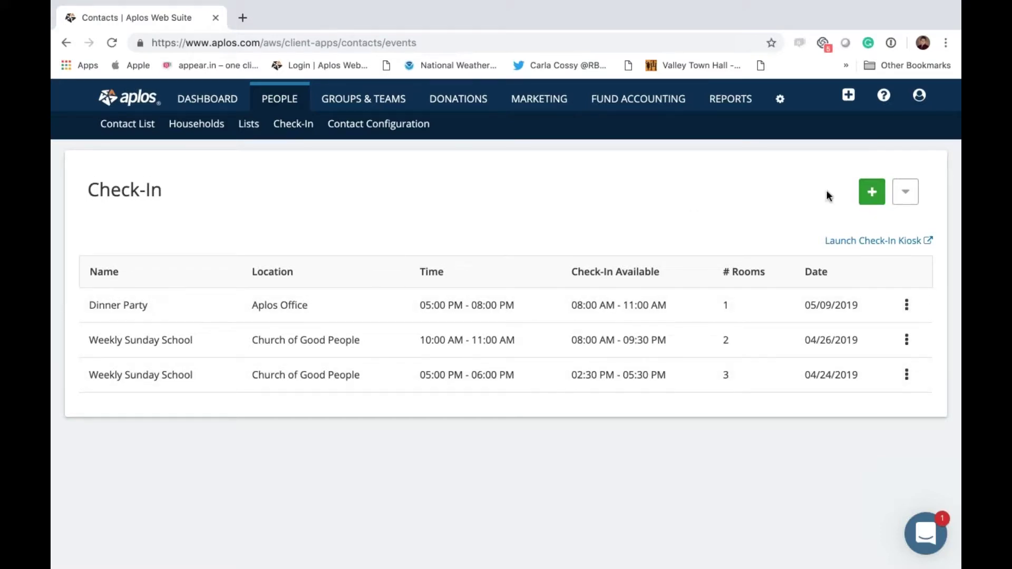
Step: Start a new check-in event and name it Kids Program
click(877, 198)
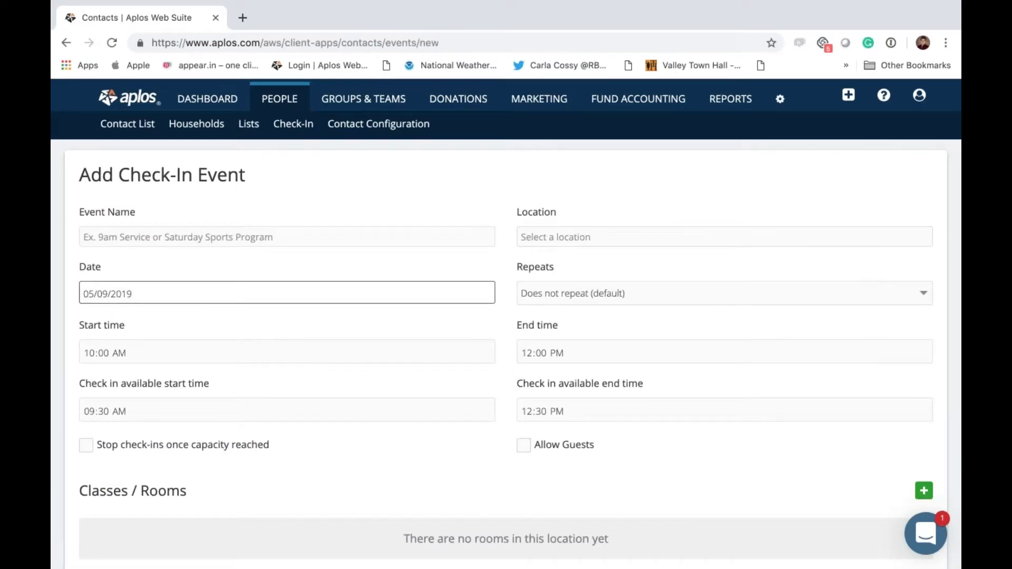
click(260, 241)
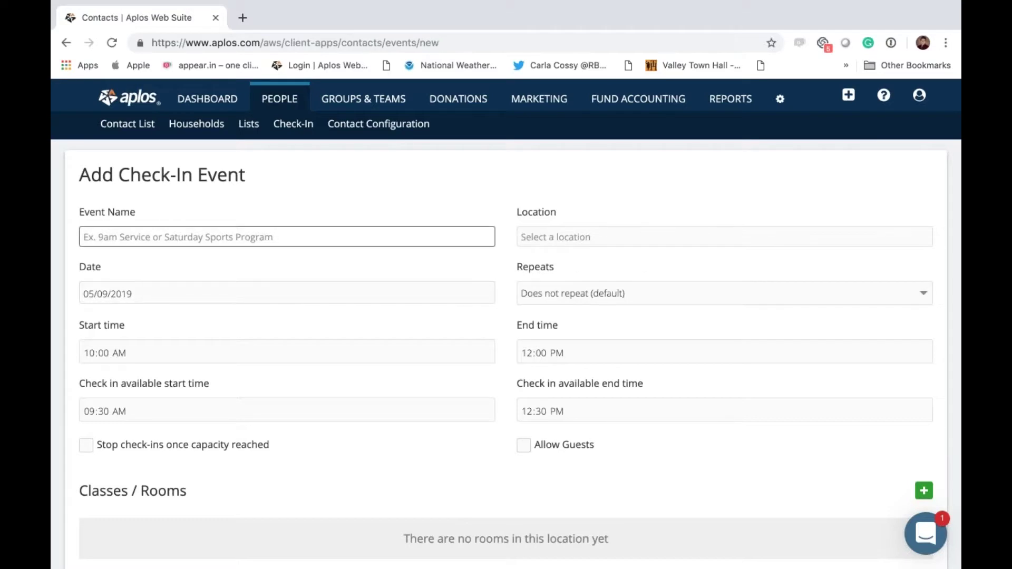
click(144, 331)
click(140, 412)
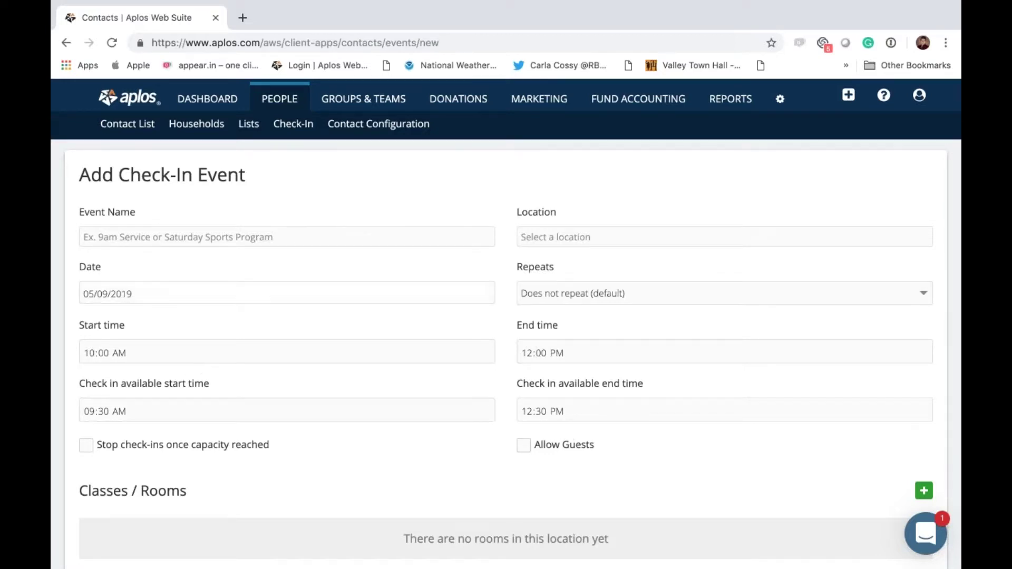
click(145, 239)
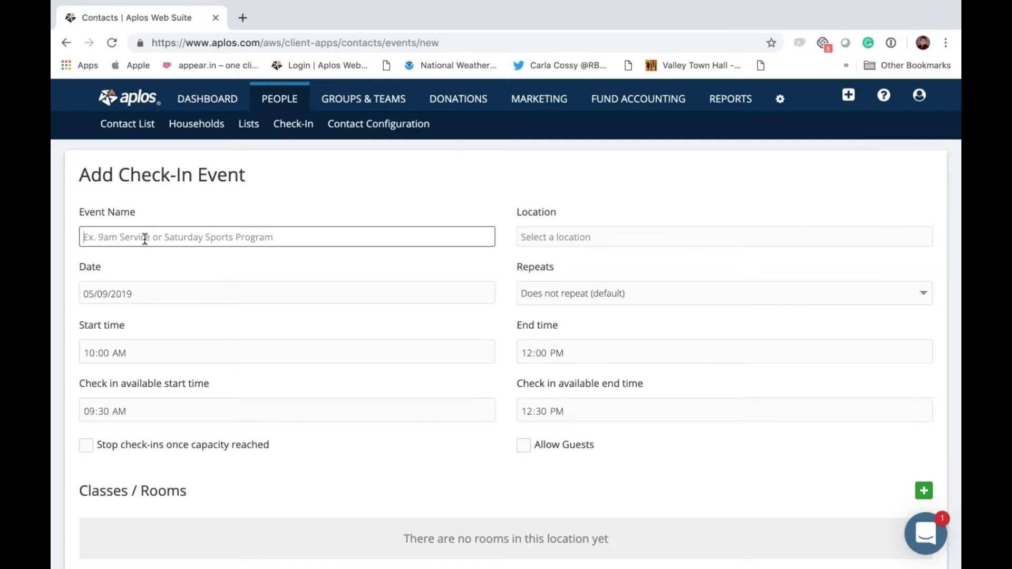
text(Kids )
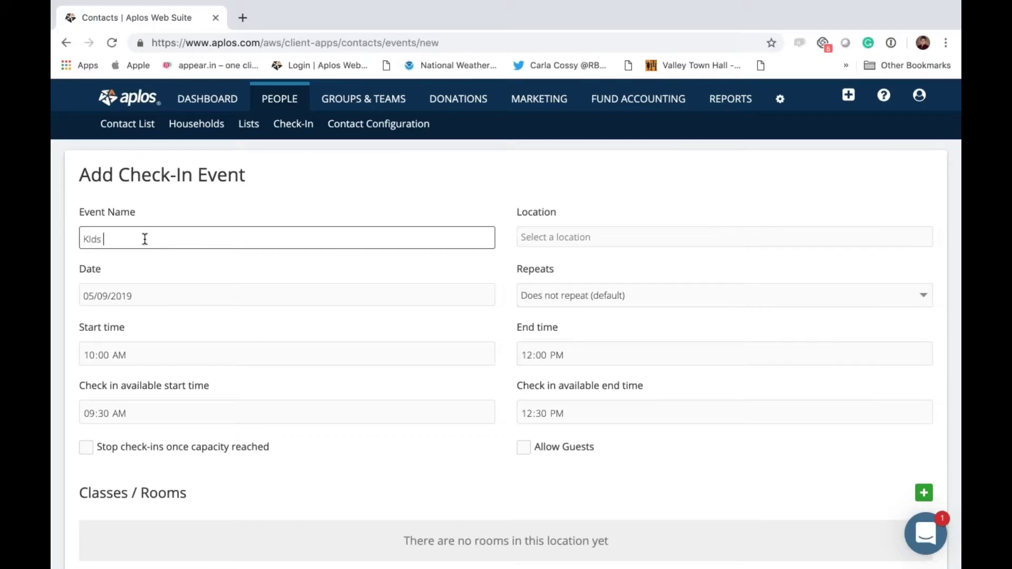
text(Program)
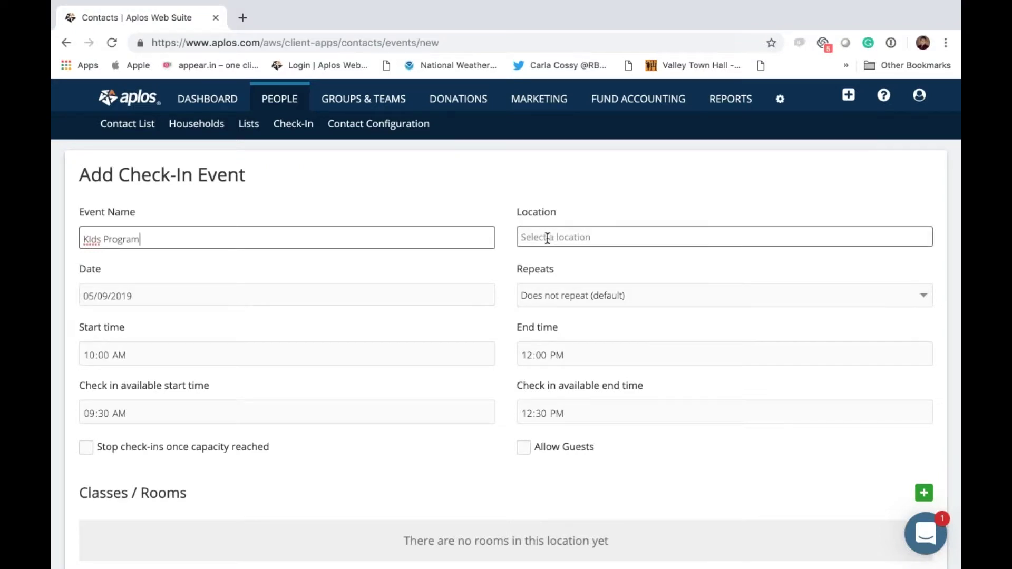
Step: Abandon the draft, review check-in locations via Manage Locations, then start a fresh event
click(396, 125)
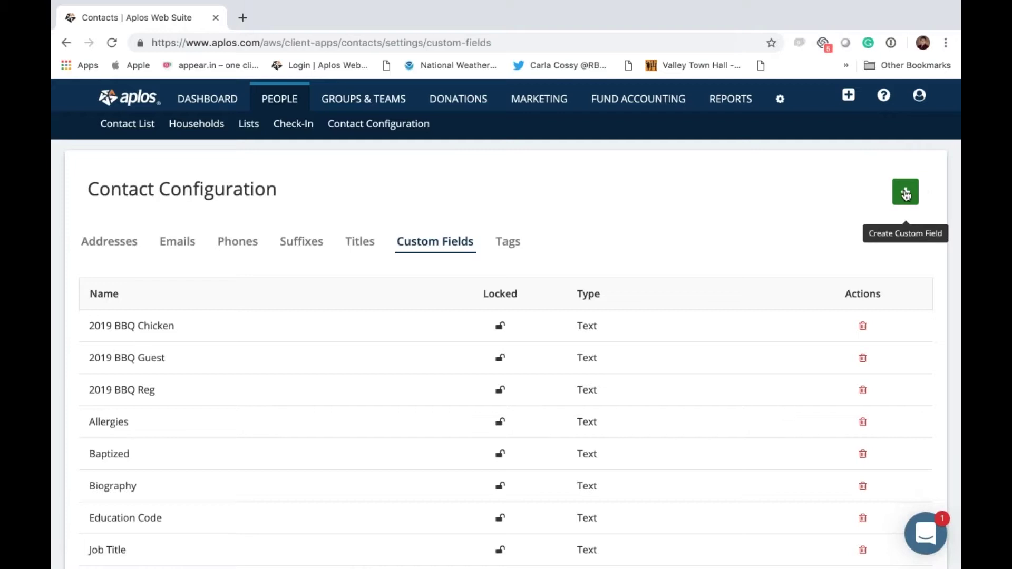
click(292, 124)
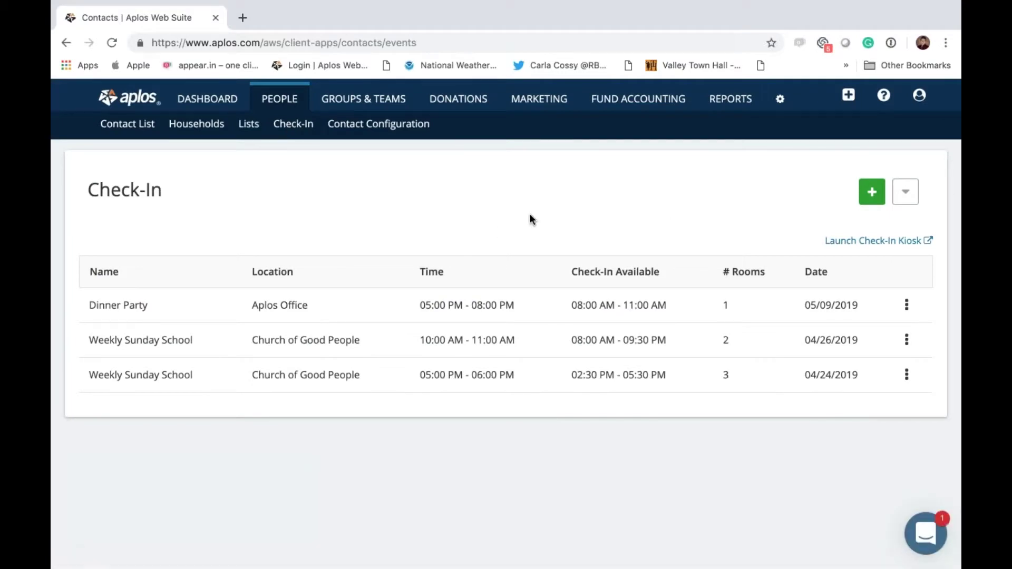
click(911, 190)
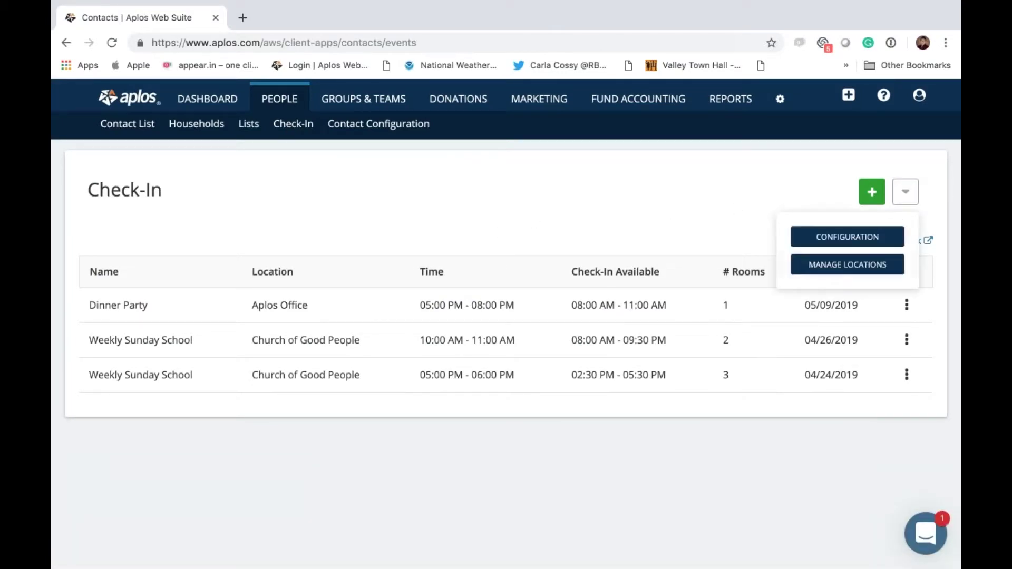
click(838, 269)
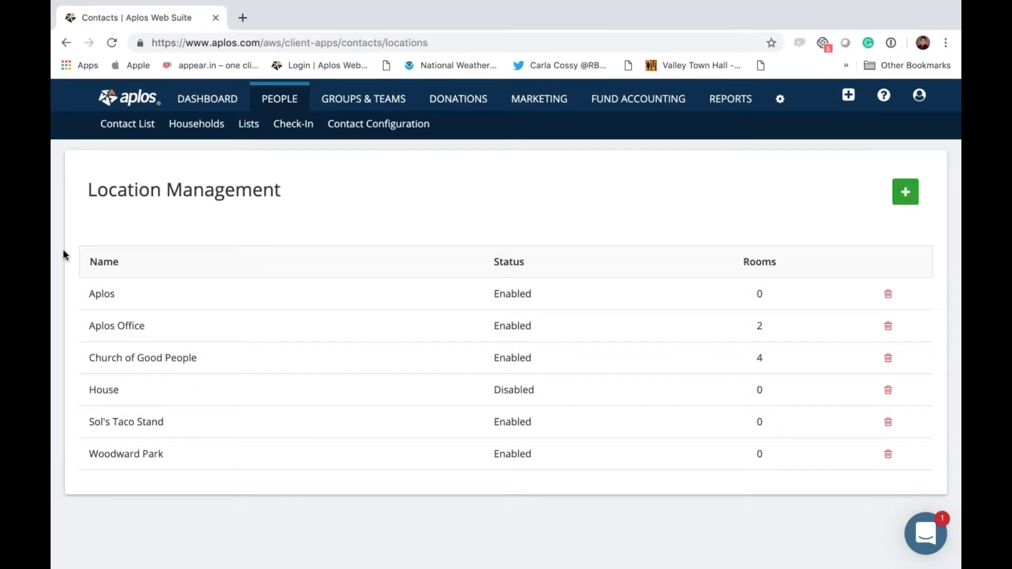
click(287, 127)
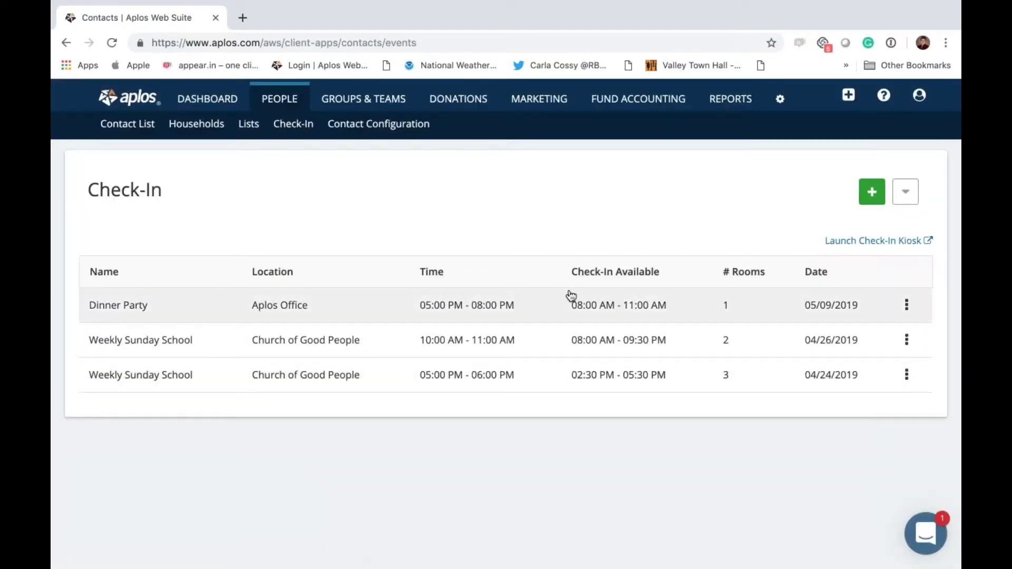
click(872, 192)
Step: Name the new event Saturday Sports Program
click(251, 235)
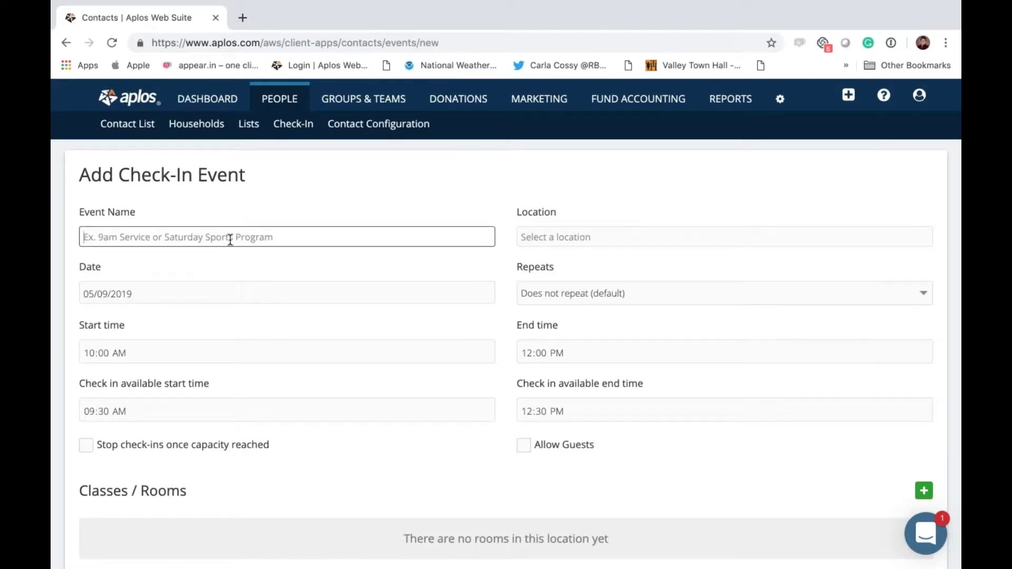
text(Saturday)
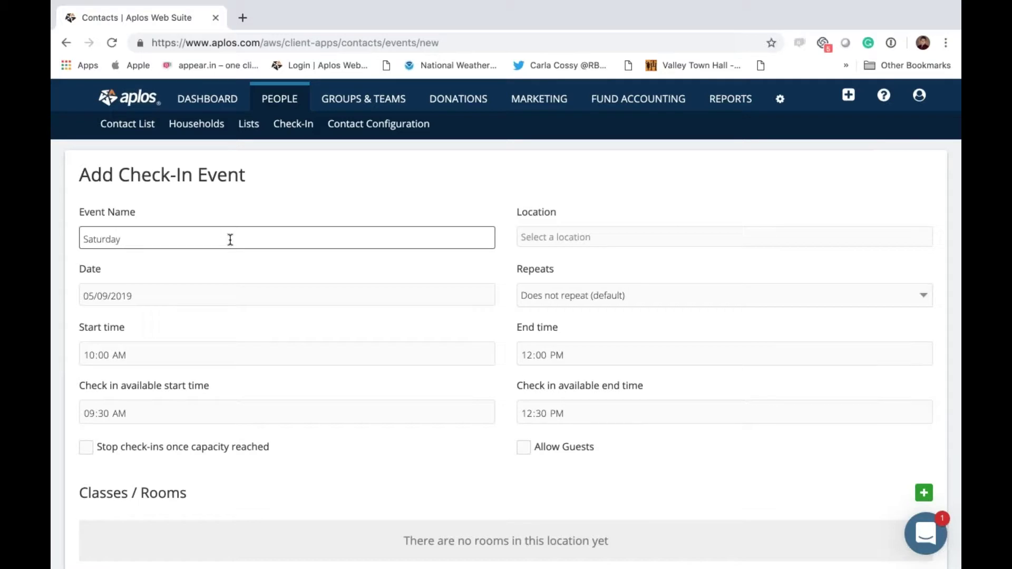
text(Sports Program)
Step: Set the event location to Aplos Office and the date to 05/09/2019
click(554, 246)
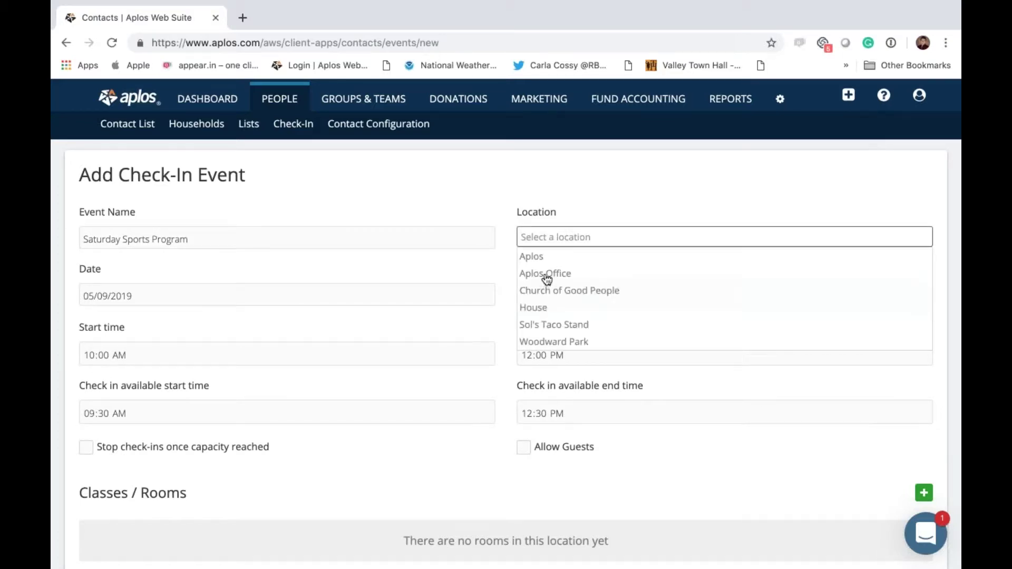
click(546, 278)
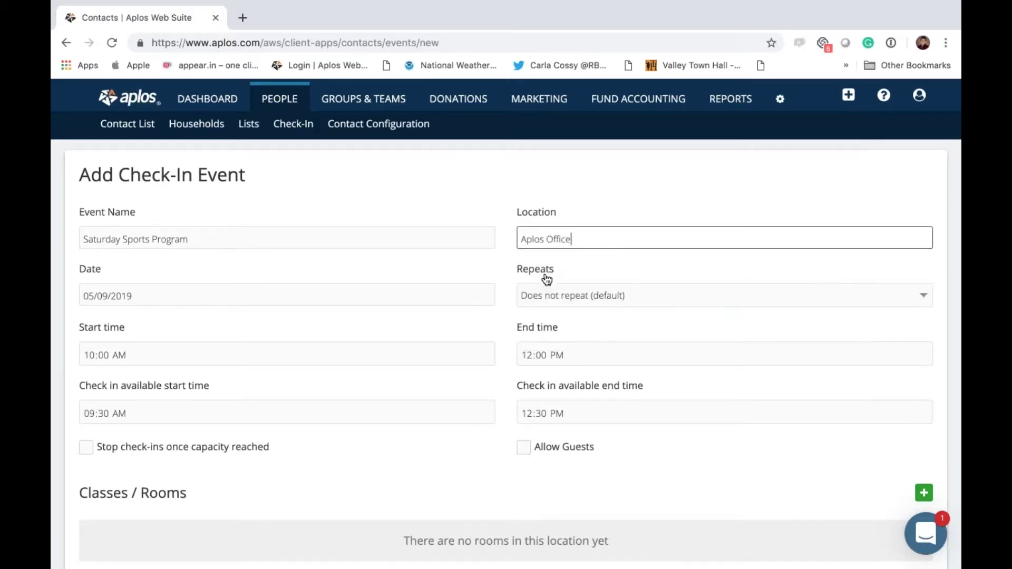
click(184, 299)
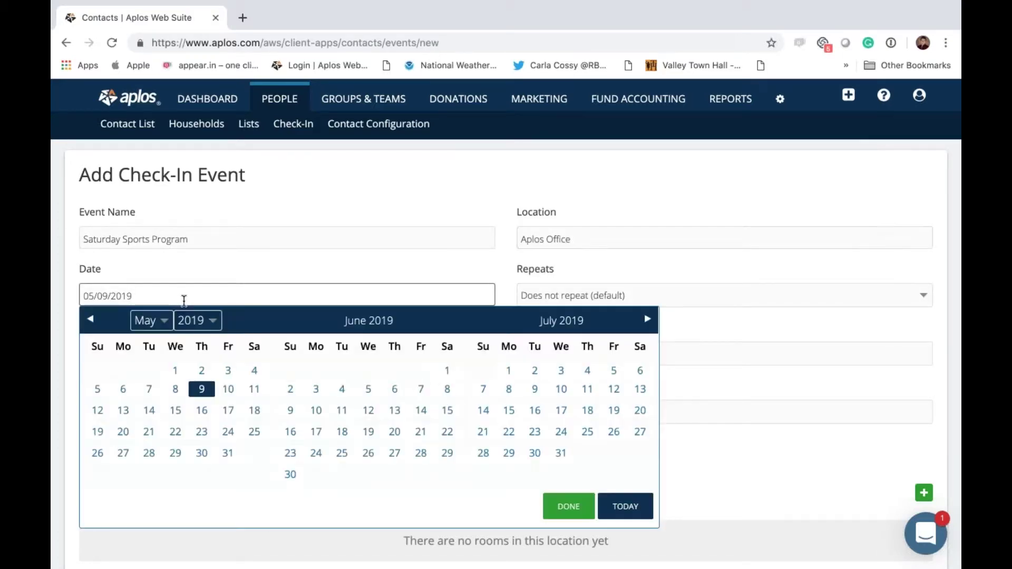
click(202, 392)
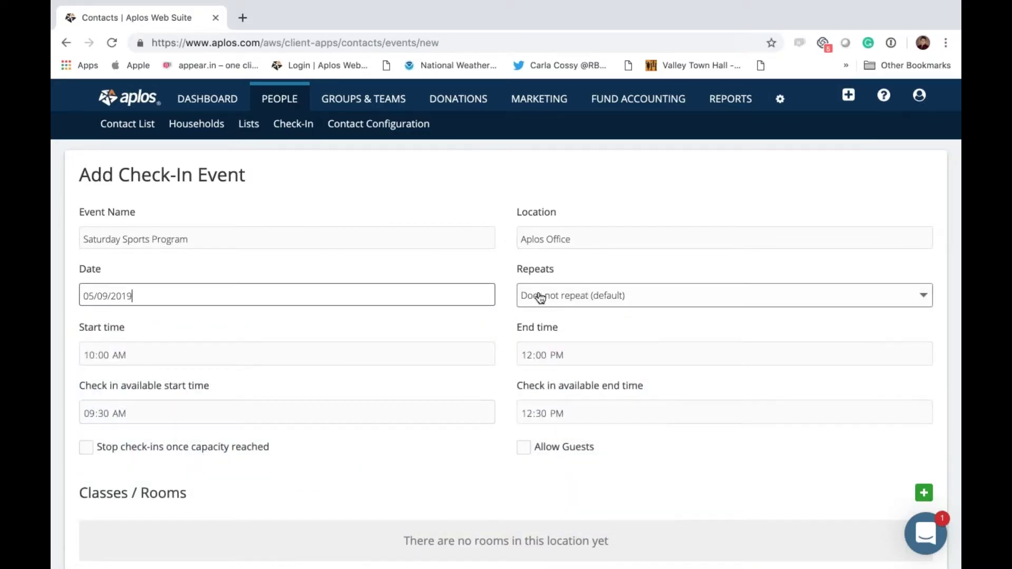
click(734, 301)
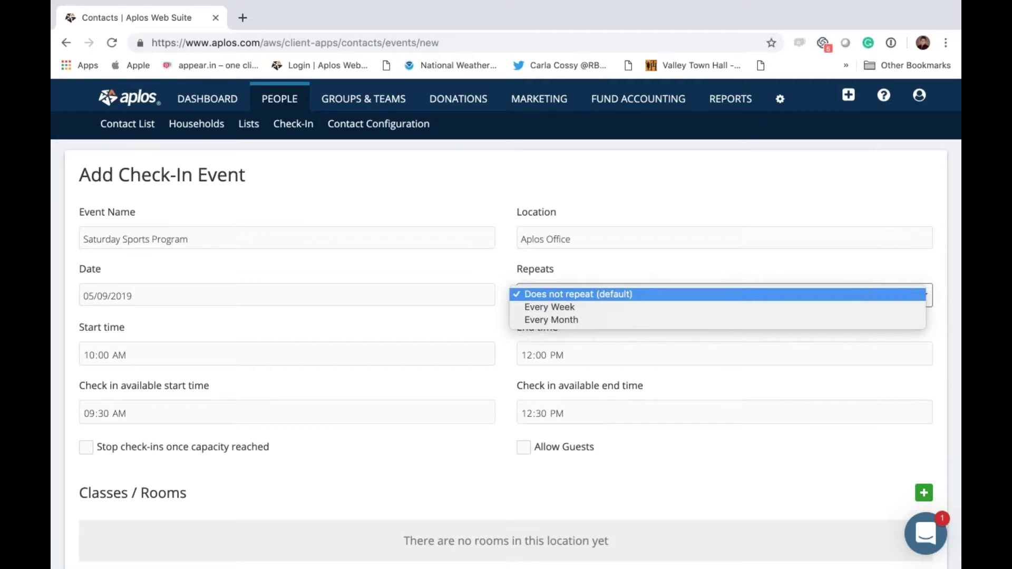
Step: Make the event repeat every week starting at 11:00 AM
click(715, 307)
key(shift+Tab)
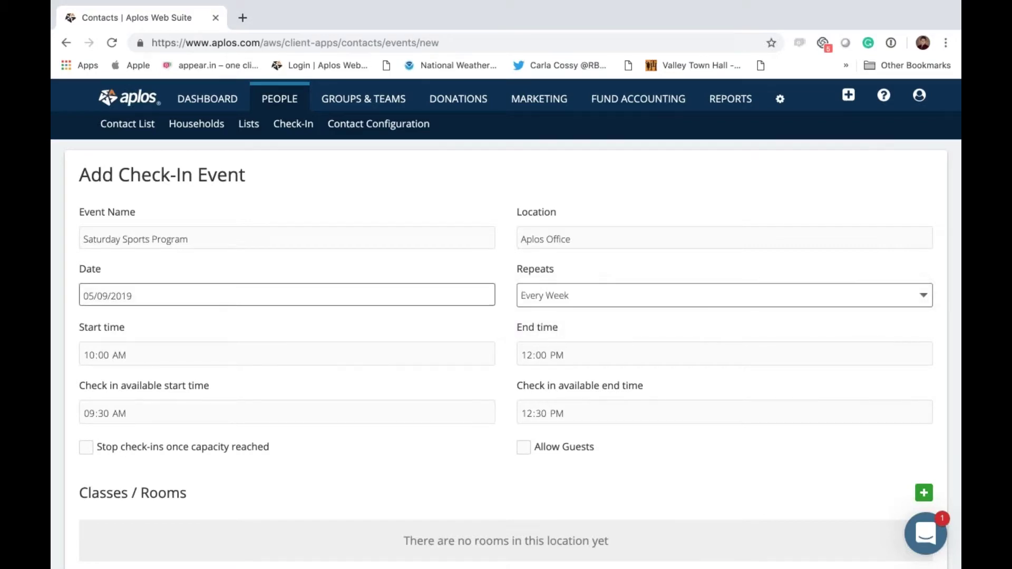
click(188, 348)
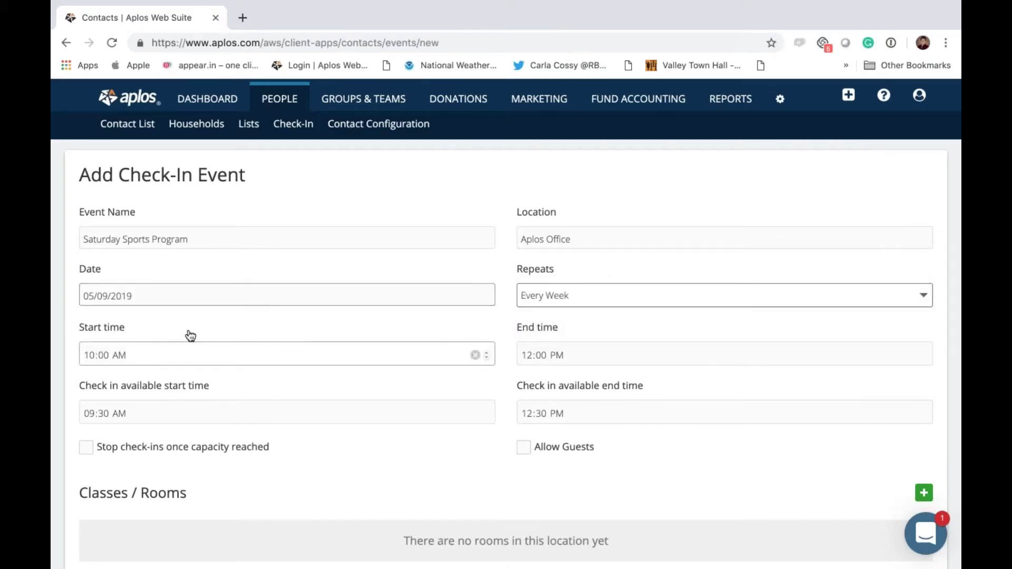
click(147, 353)
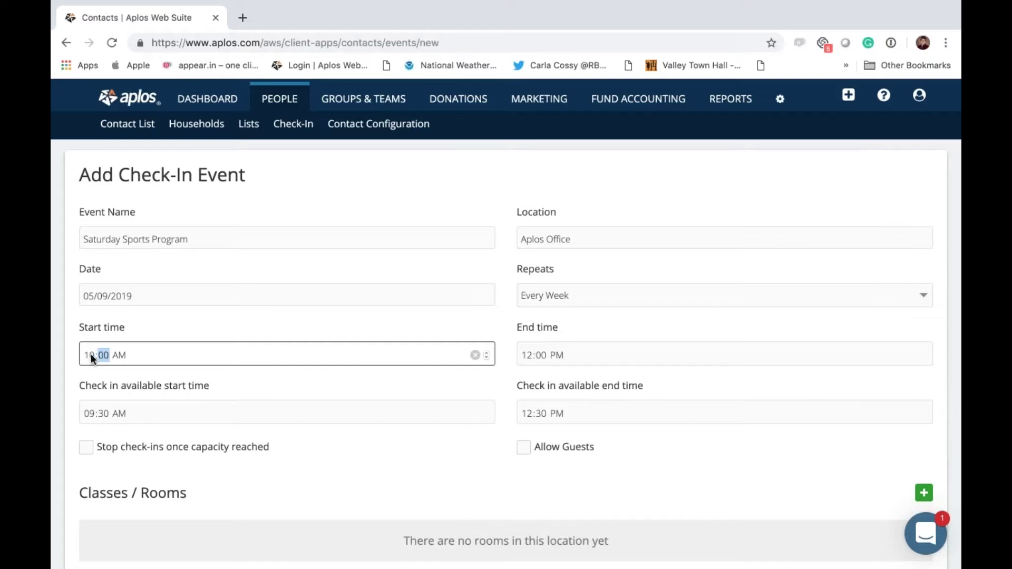
text(1)
Step: Set the end time to 01:00 PM and check-in window to 09:00–11:00 AM
click(527, 353)
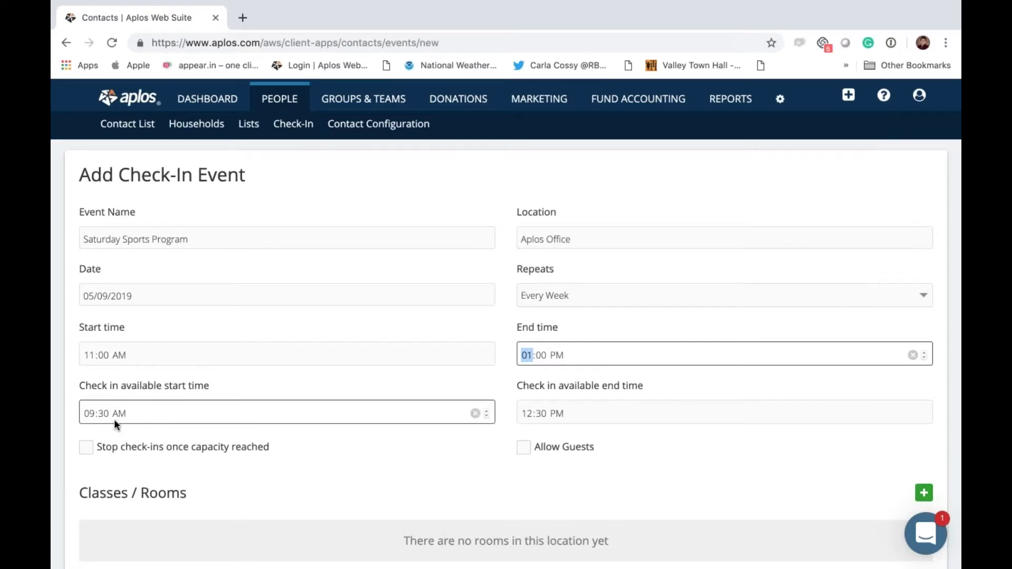
click(100, 414)
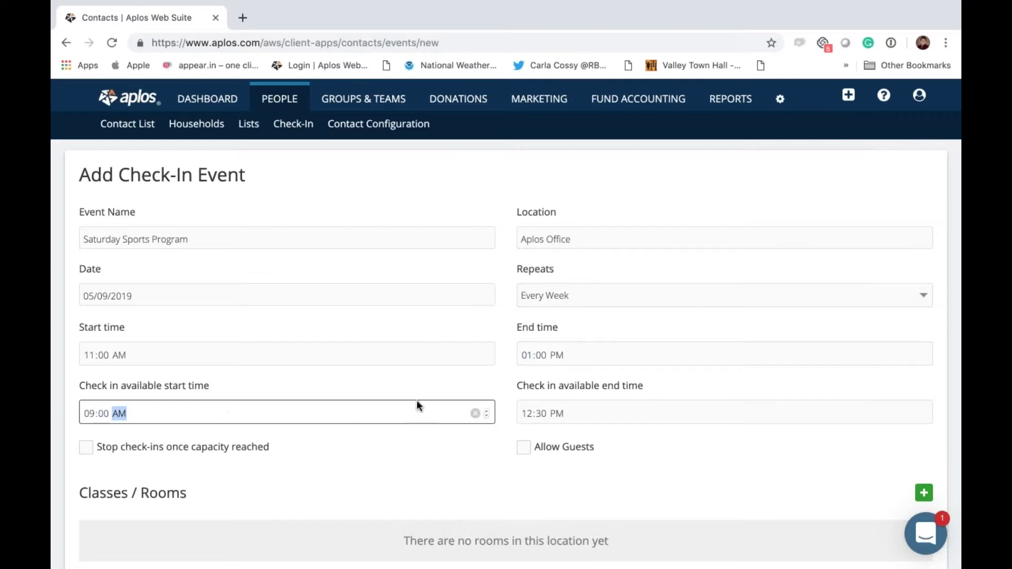
click(526, 413)
text(11)
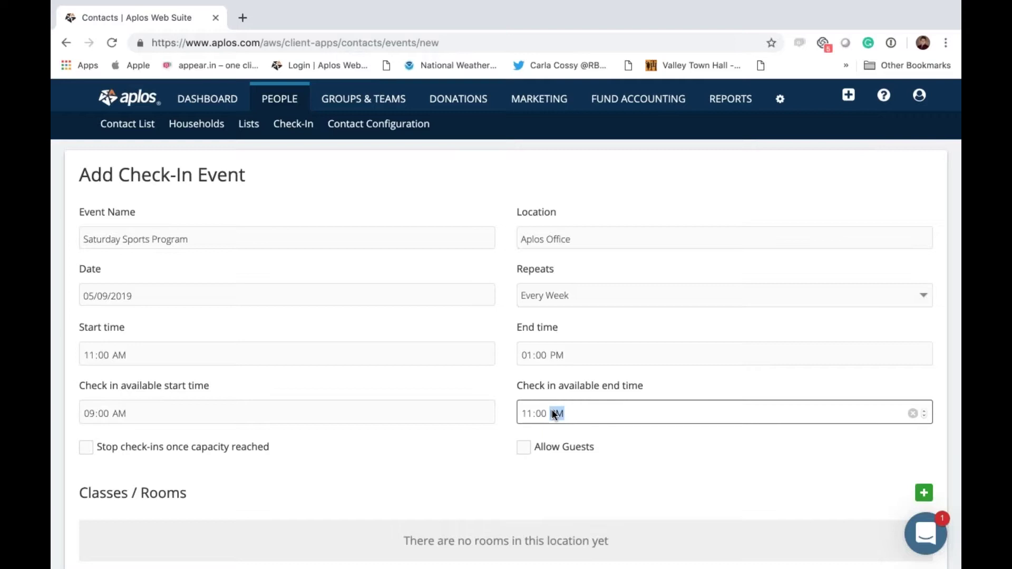
click(275, 480)
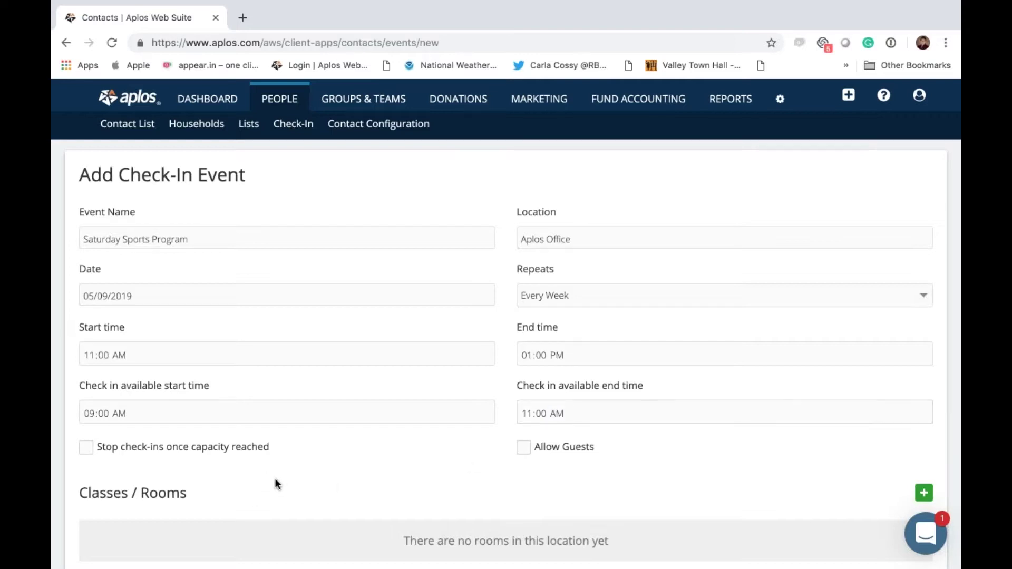
scroll(274, 479, down, 3)
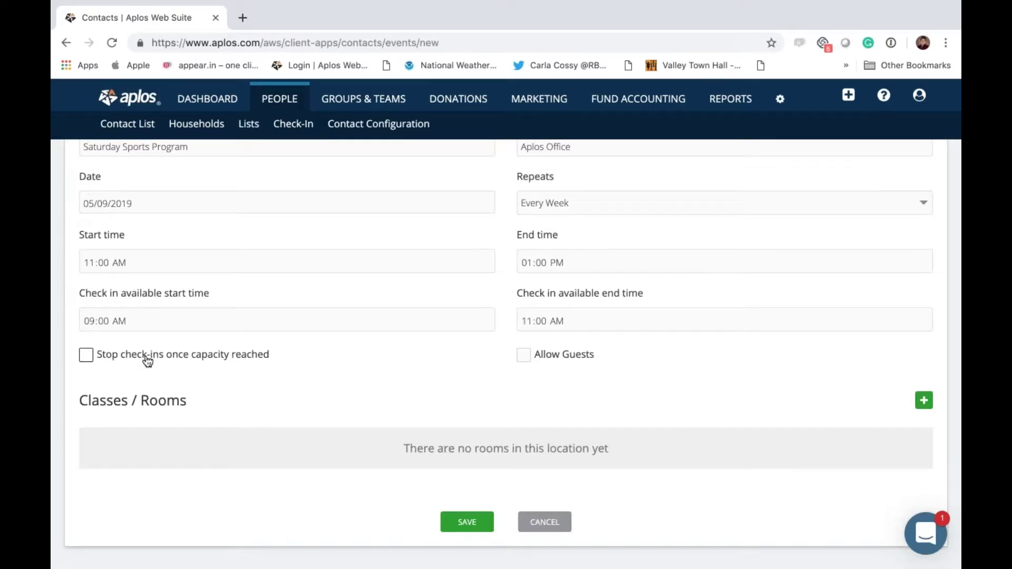
Step: Turn on 'Stop check-ins once capacity reached' and 'Allow Guests'
click(86, 354)
click(524, 356)
scroll(524, 362, down, 1)
scroll(506, 317, up, 4)
scroll(507, 317, down, 4)
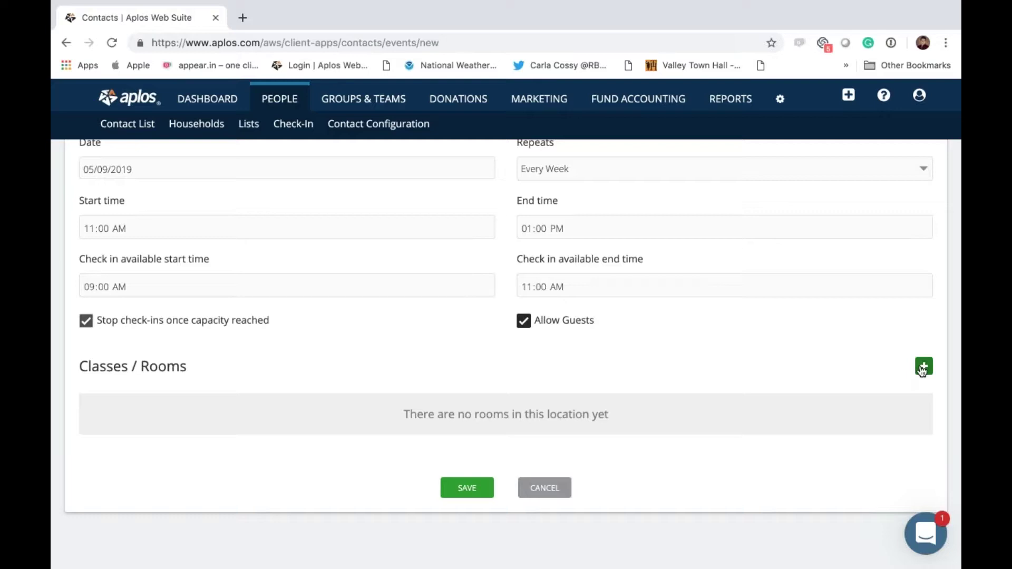
scroll(923, 371, up, 3)
Step: Recheck the event name and location fields, then scroll down to Classes / Rooms
click(147, 237)
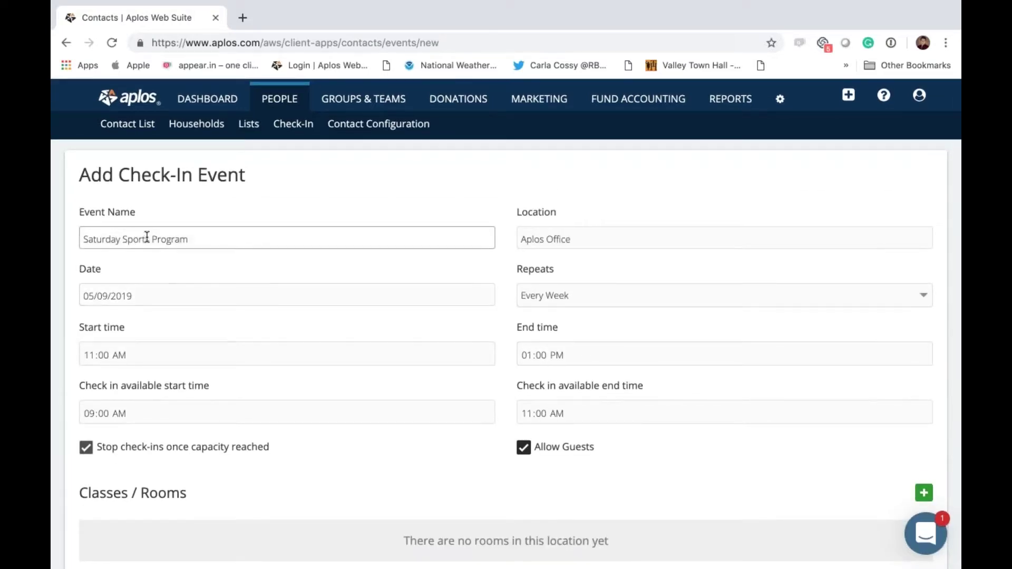
click(543, 240)
scroll(543, 244, down, 2)
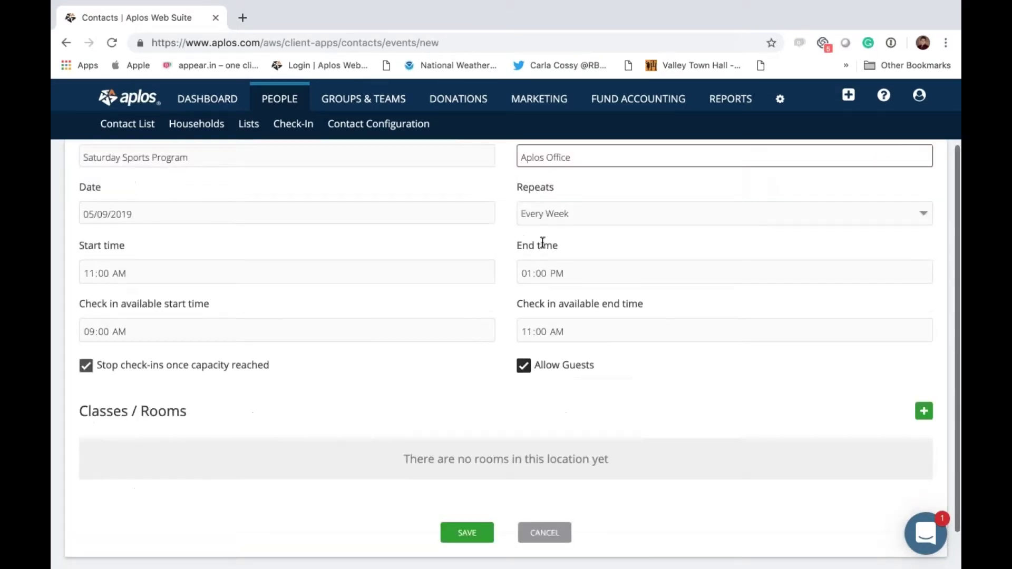
scroll(829, 409, down, 1)
Step: Start a new class named Volleyball and hold it in Barker Room
click(924, 366)
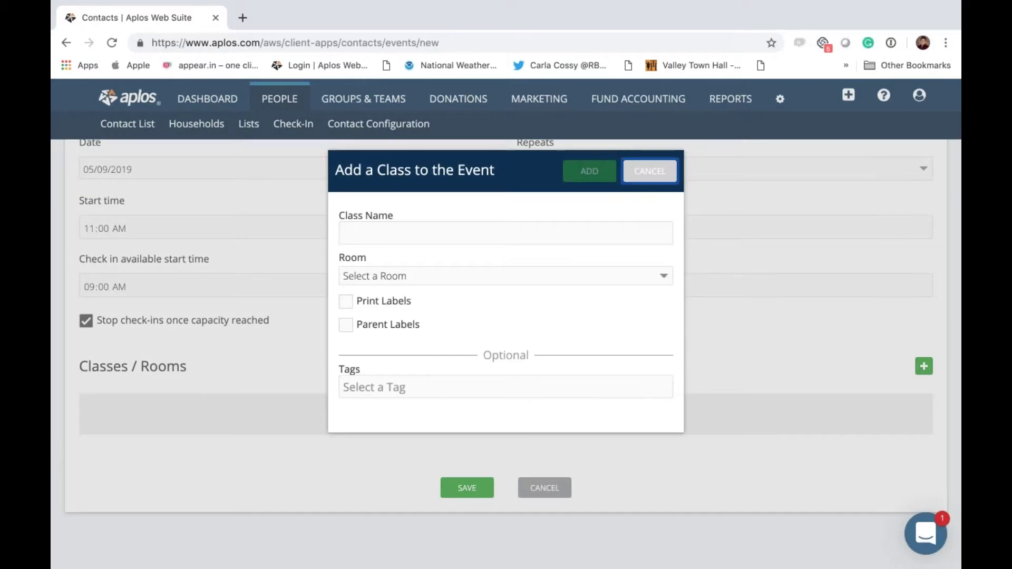
click(363, 232)
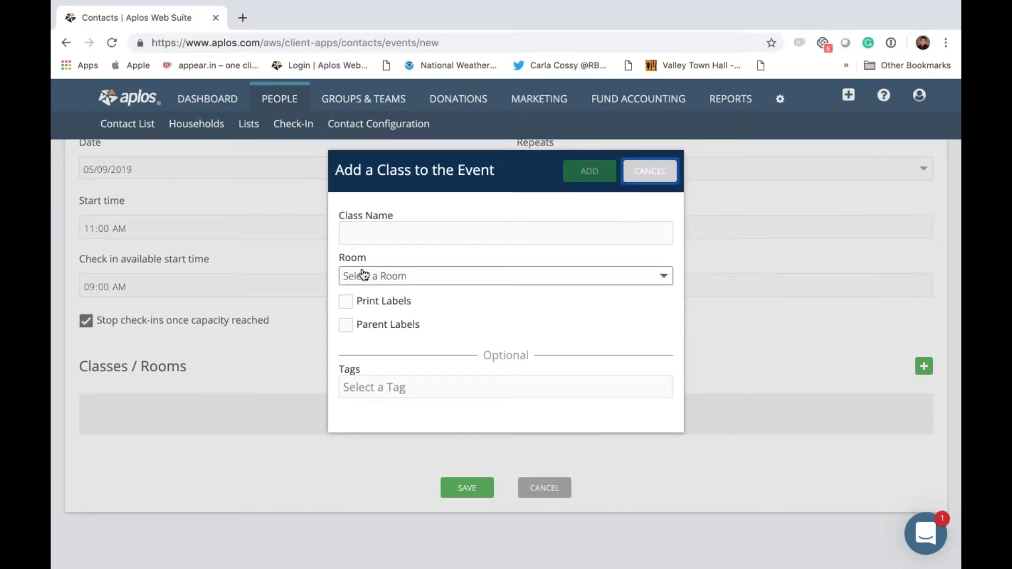
click(354, 238)
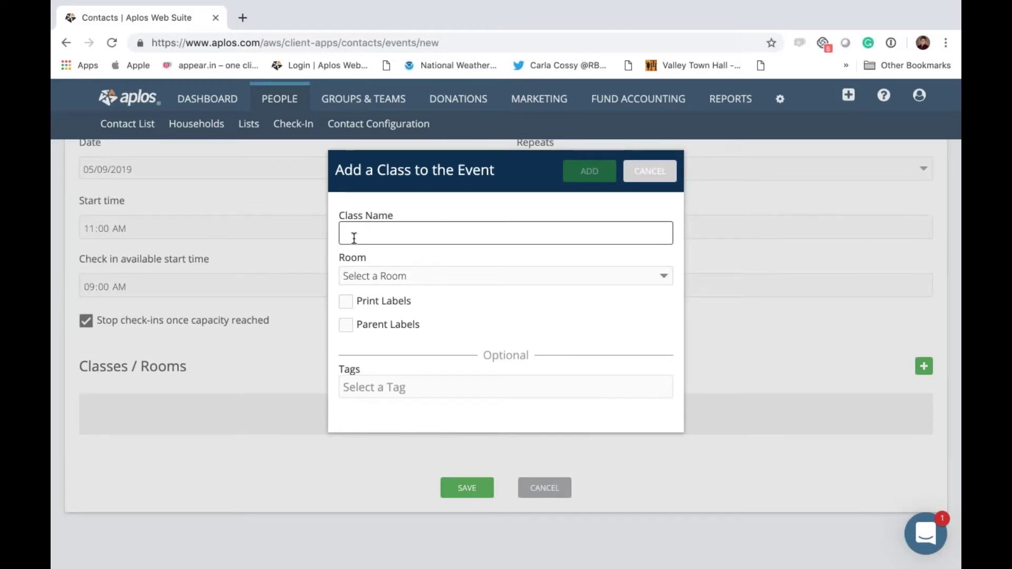
text(Volleyball)
key(Tab)
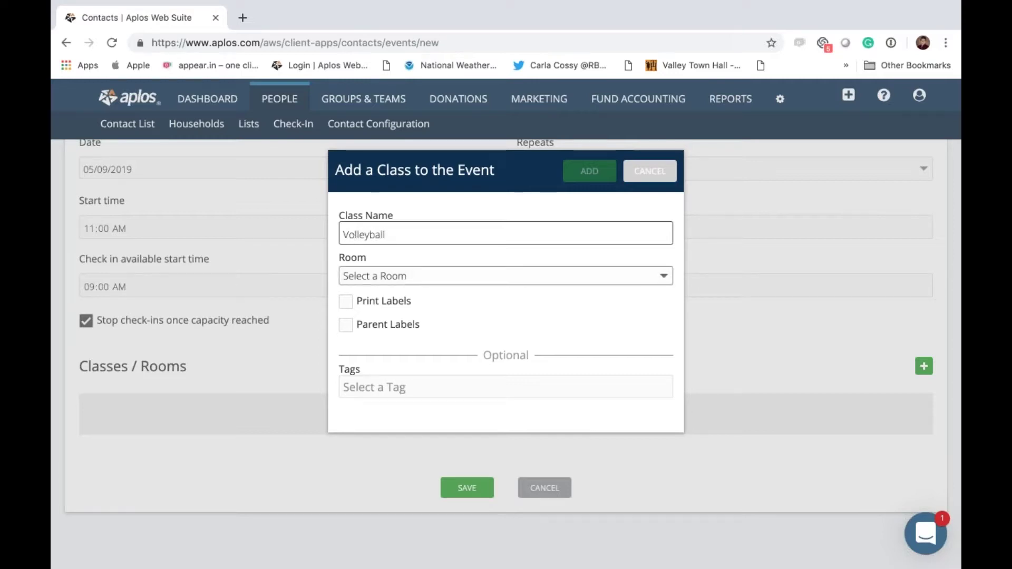
click(372, 274)
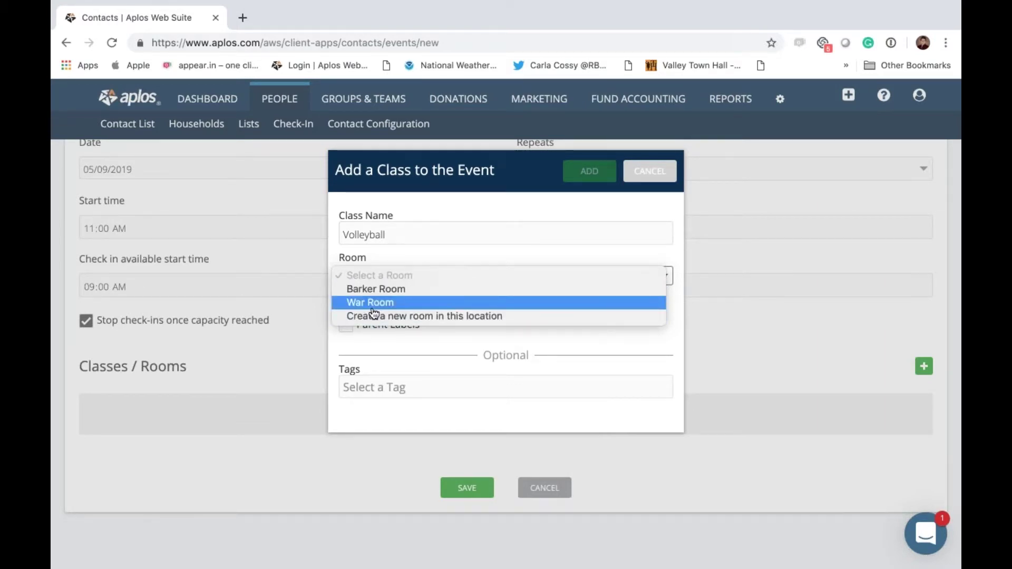
click(373, 289)
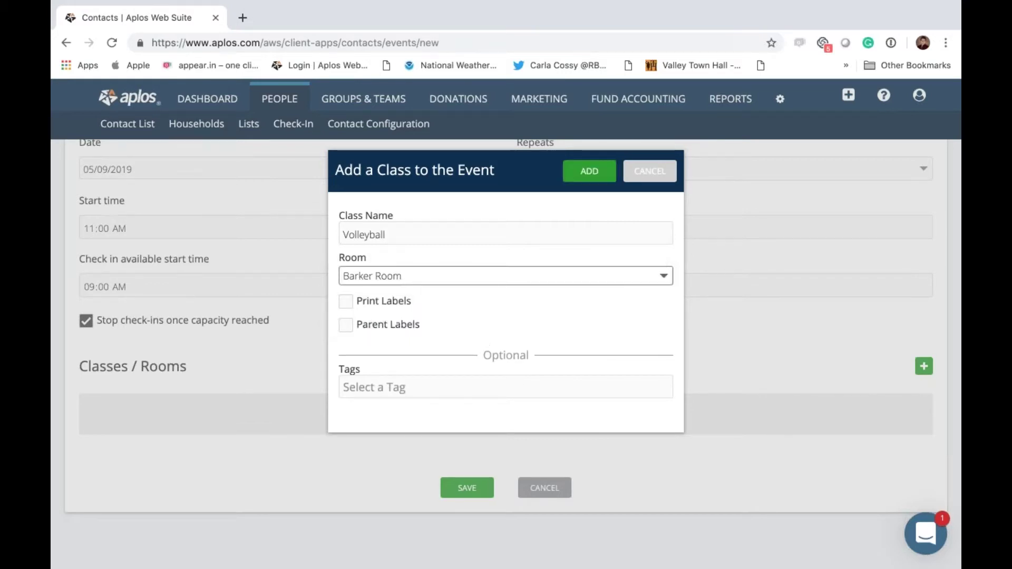
Step: Turn on Print Labels and Parent Labels with no tag, then add the Volleyball class
click(346, 302)
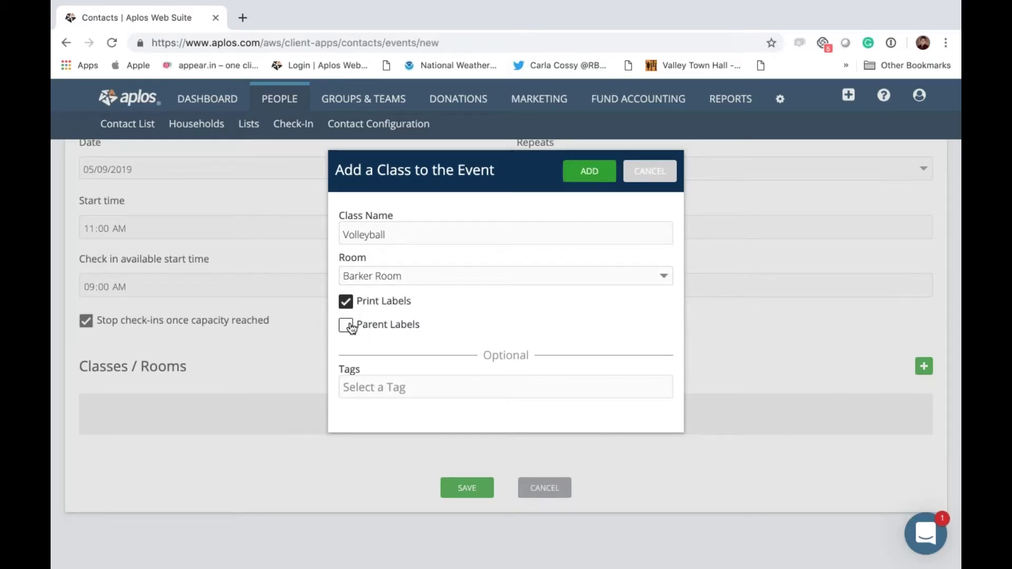
click(346, 325)
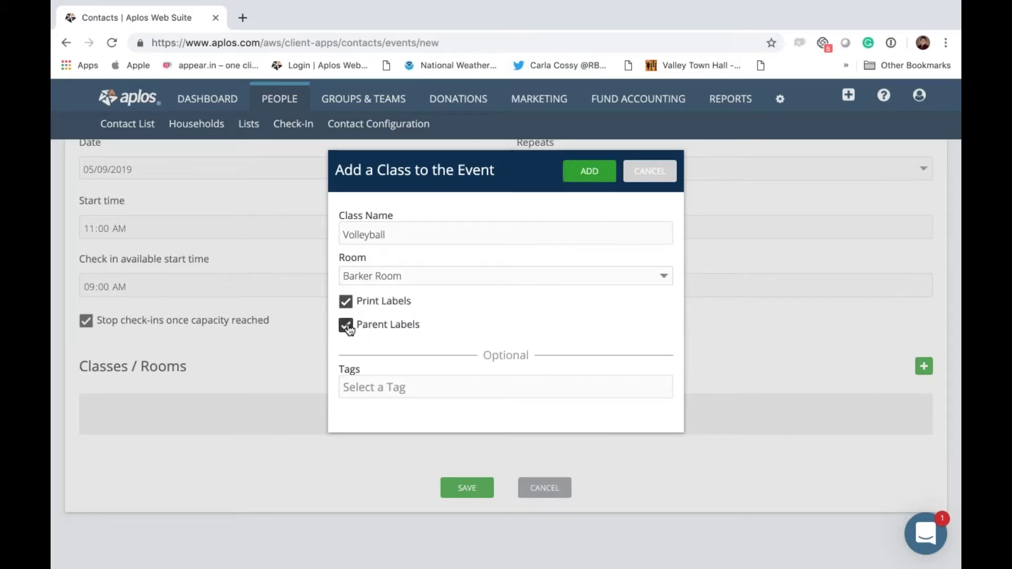
click(462, 391)
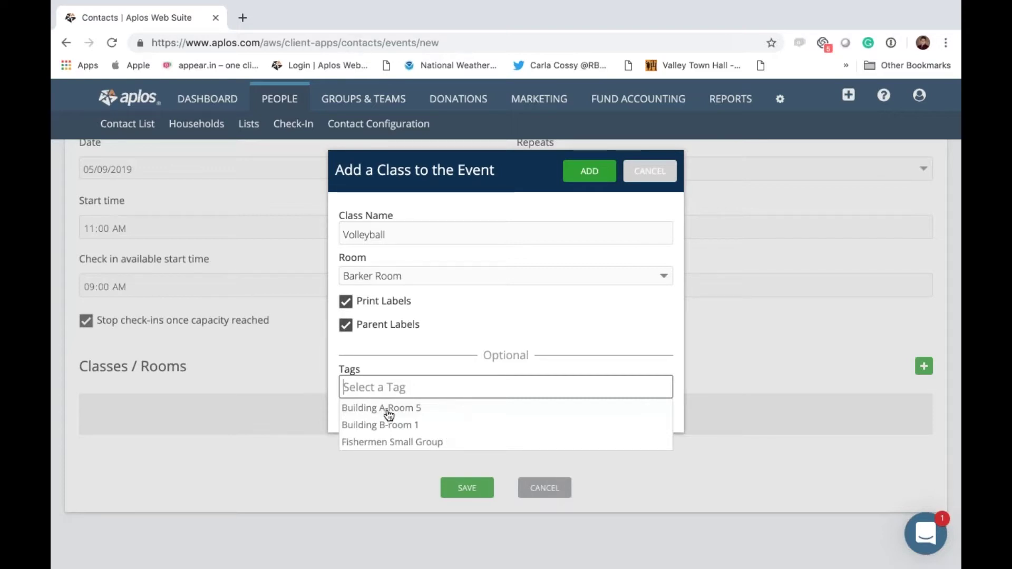
click(532, 307)
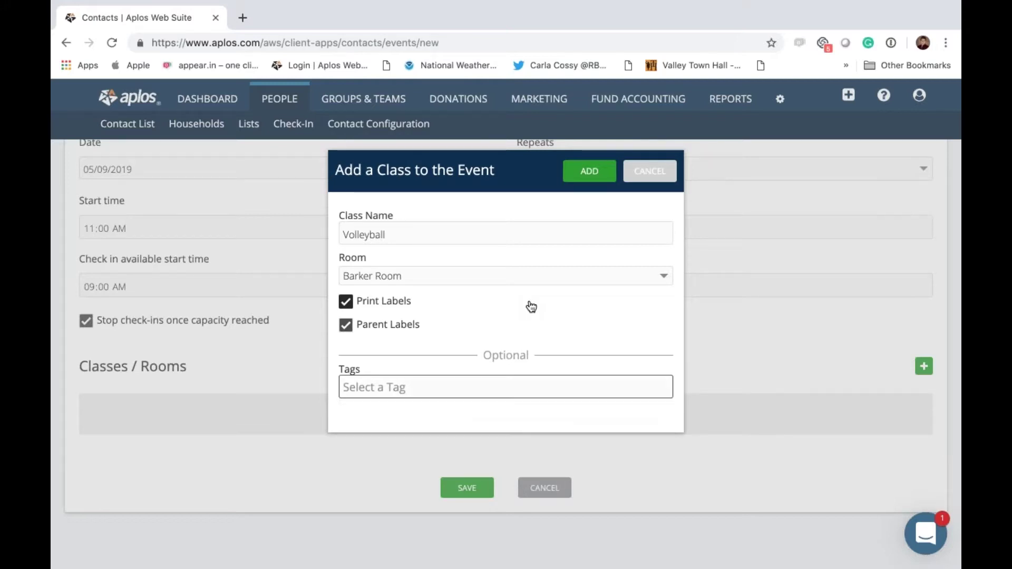
click(346, 302)
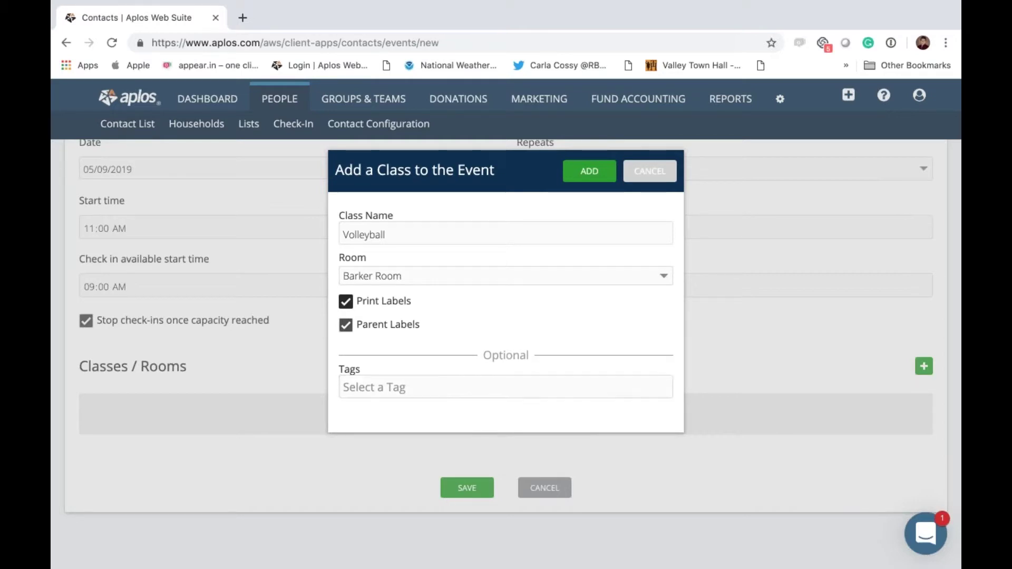
click(579, 173)
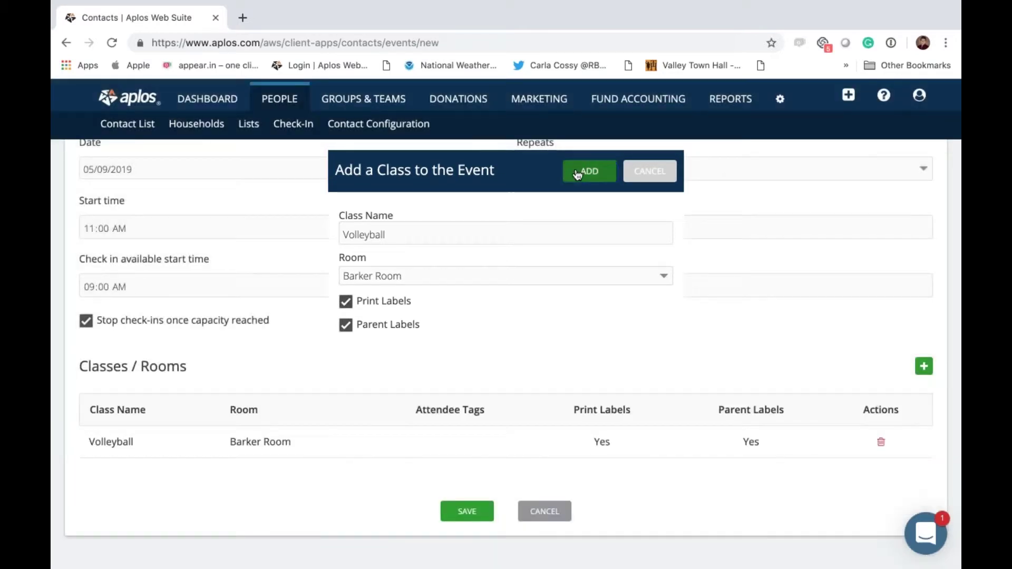
Step: Save the Saturday Sports Program event and show the check-in settings dropdown
click(464, 511)
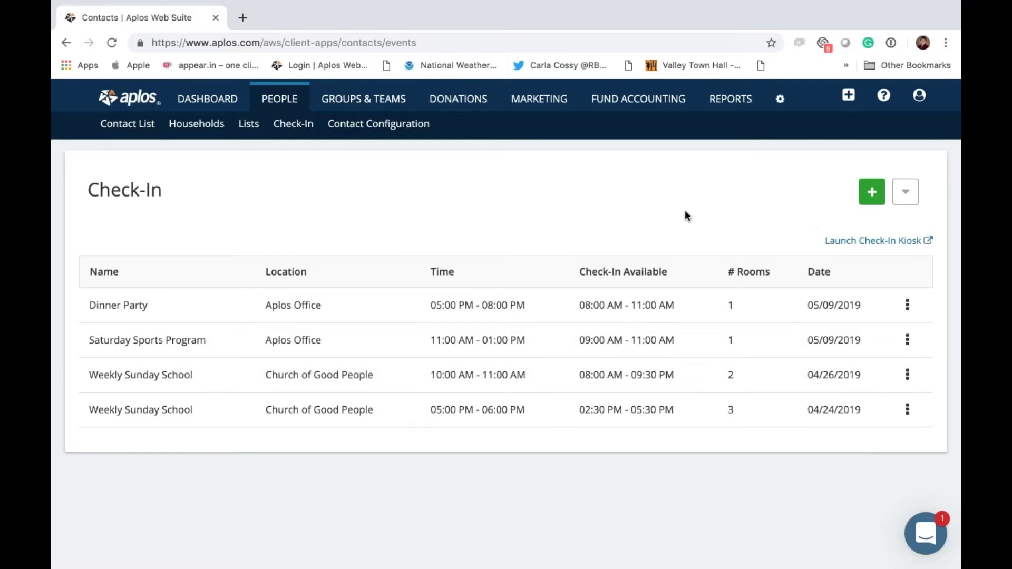
click(906, 193)
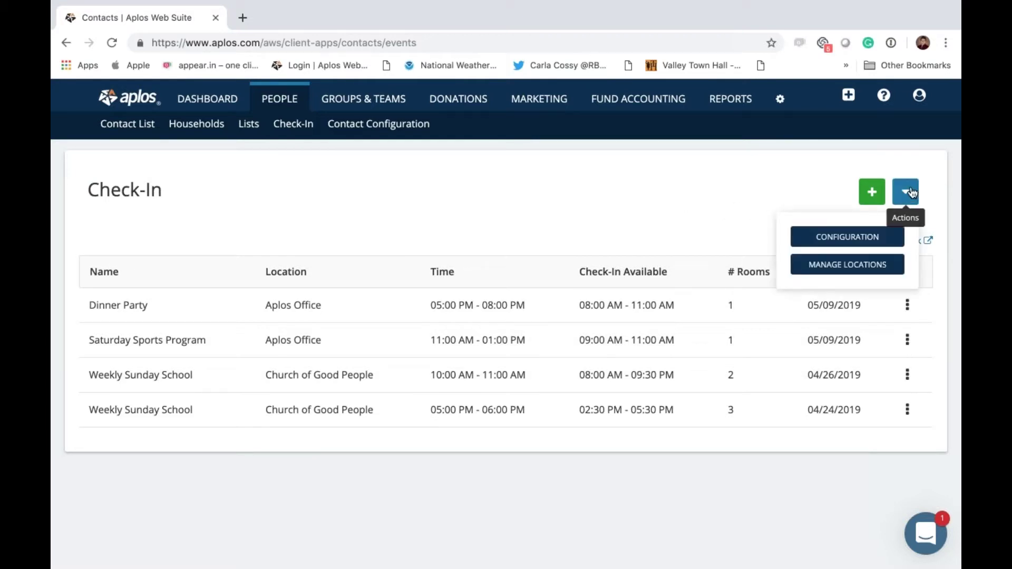
Step: Open Label Configuration and review the Allergies, Medical Issues and Notes custom-field mappings
click(823, 237)
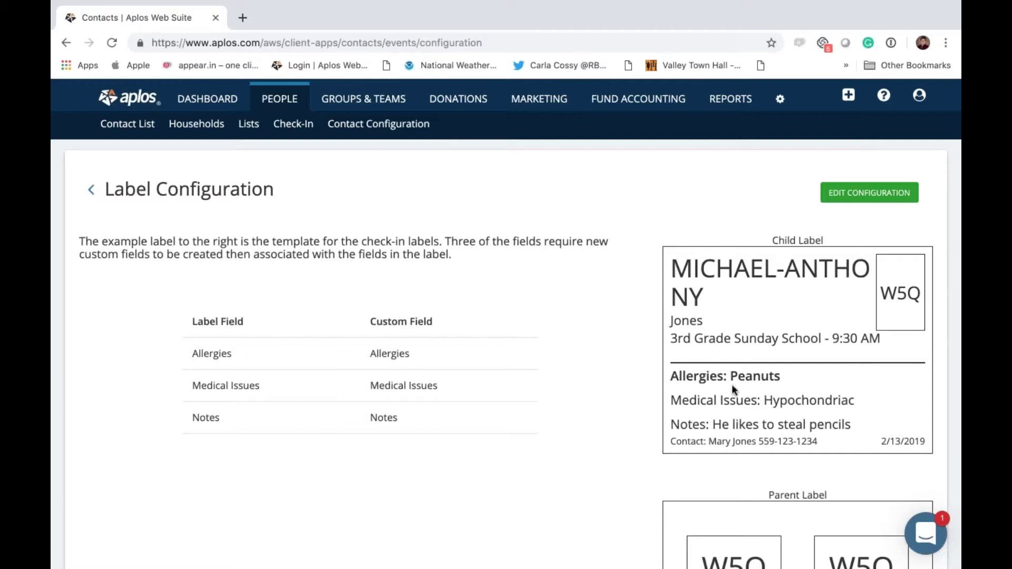
scroll(694, 348, down, 4)
scroll(694, 348, up, 3)
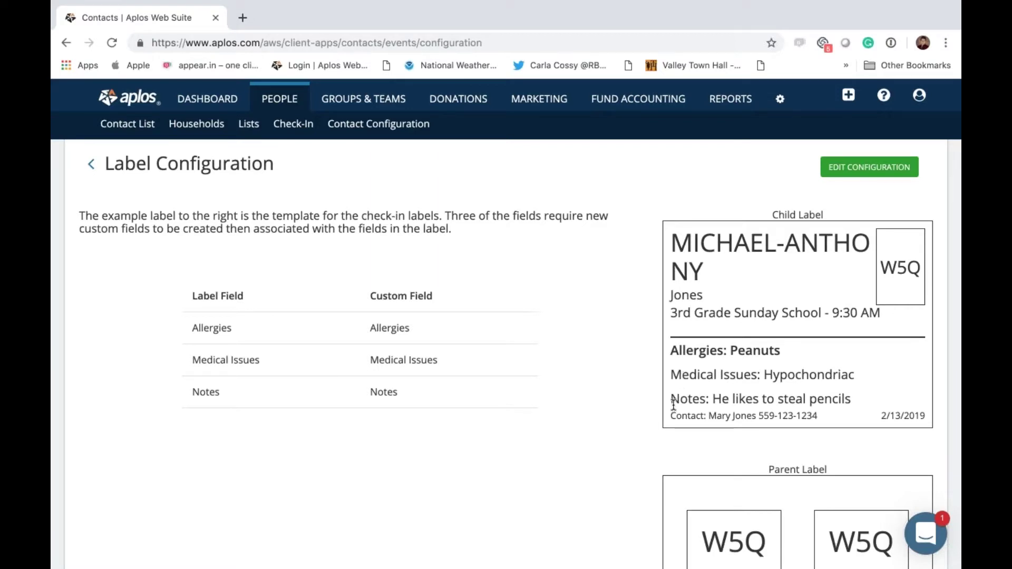
scroll(542, 406, down, 1)
scroll(539, 404, up, 2)
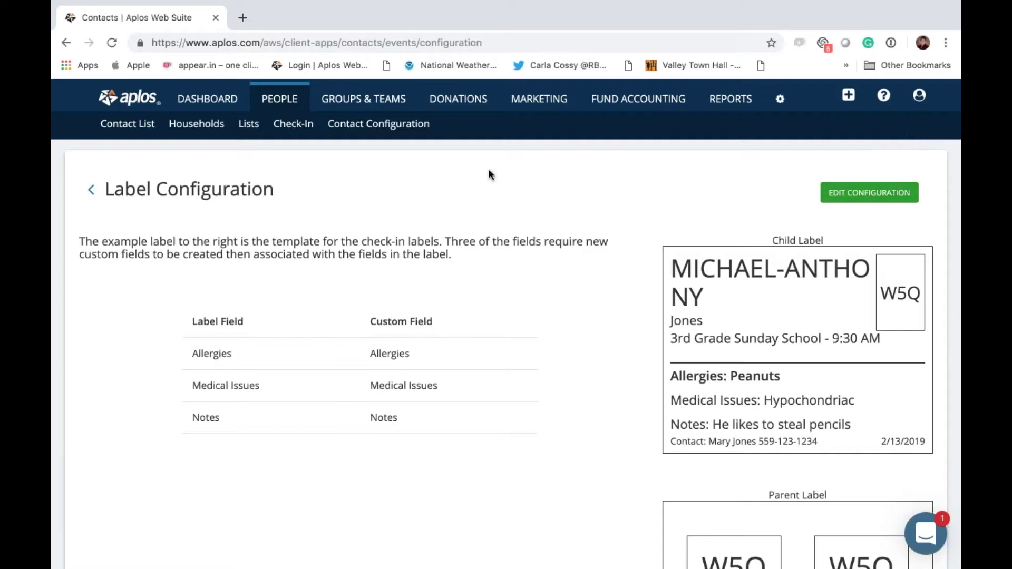
click(383, 129)
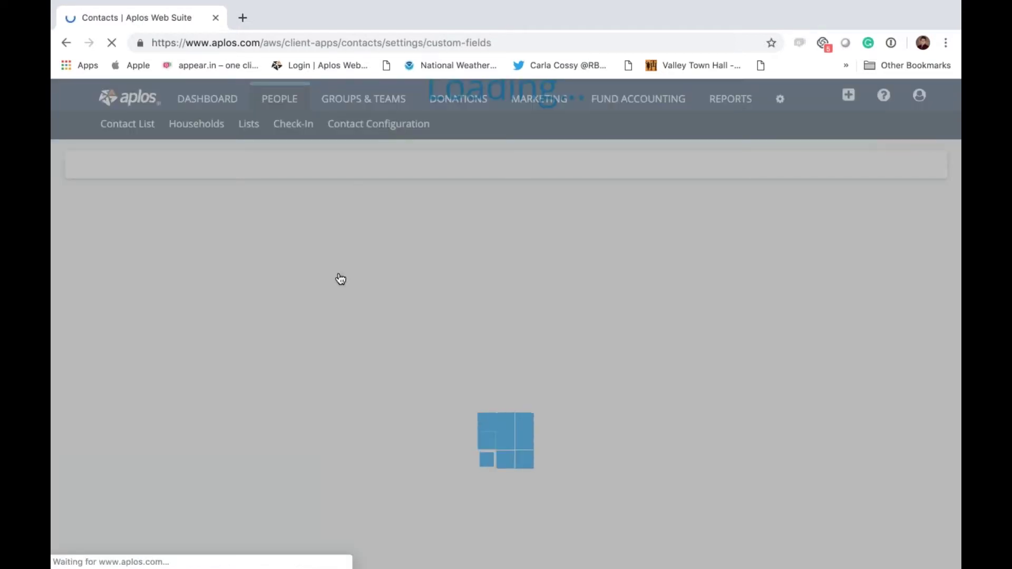
scroll(506, 348, down, 5)
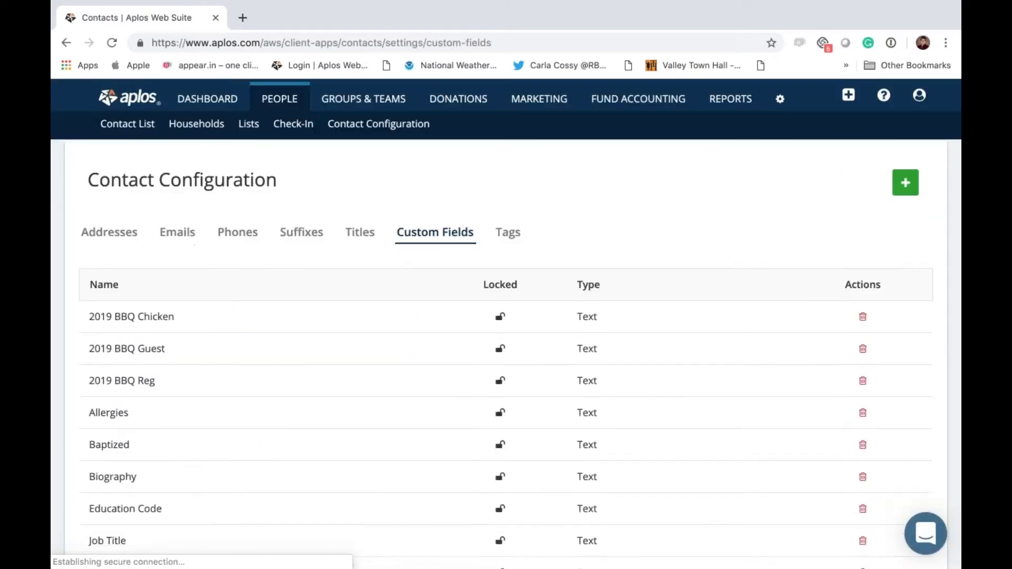
scroll(506, 348, up, 4)
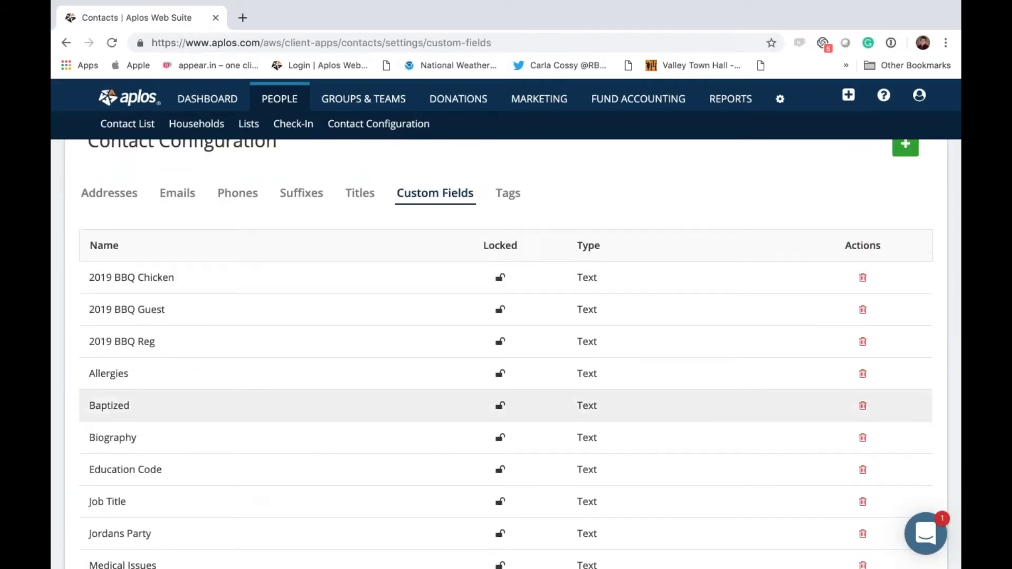
scroll(506, 348, down, 9)
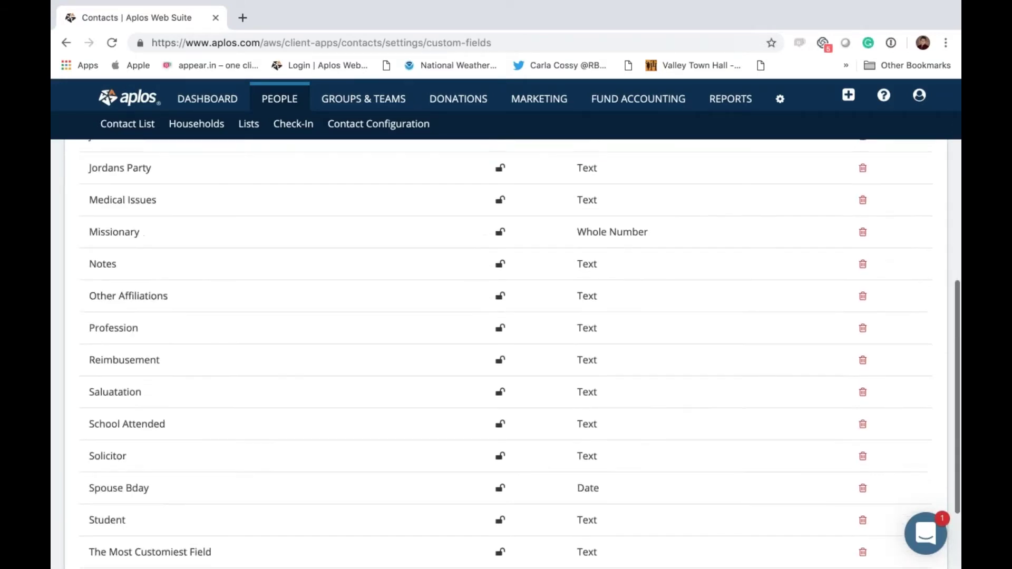
scroll(506, 348, up, 4)
scroll(188, 398, up, 4)
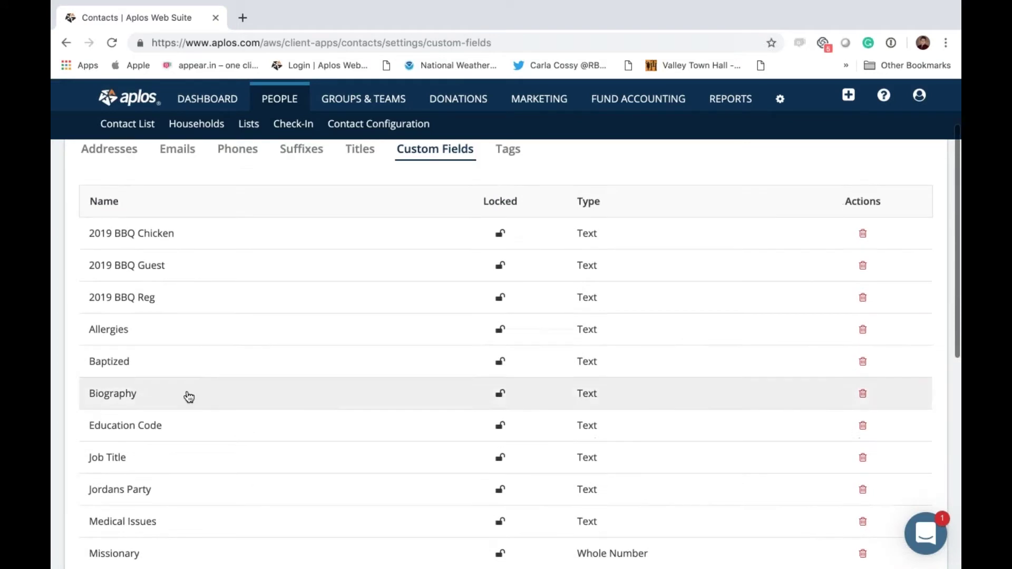
scroll(125, 346, down, 6)
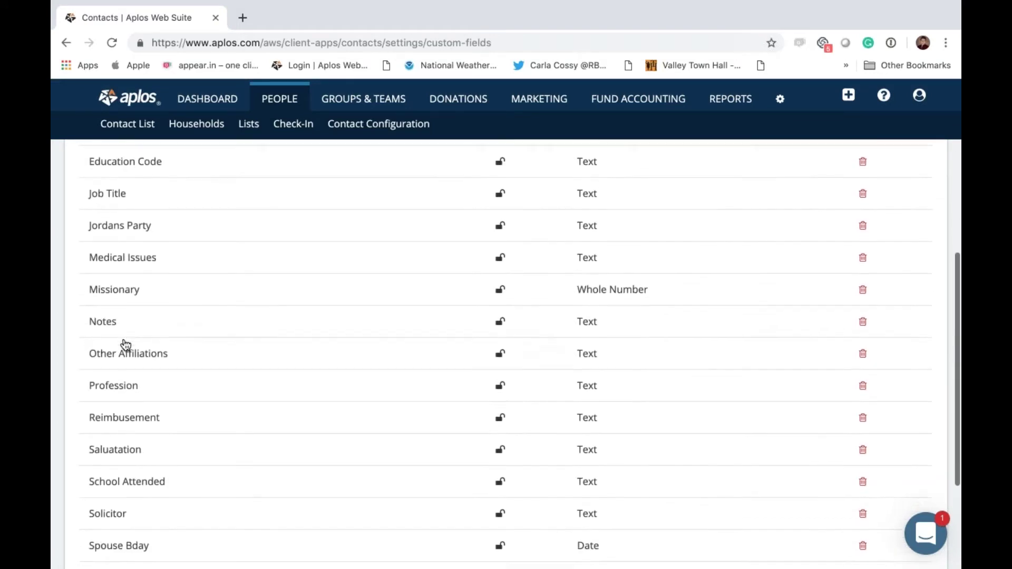
scroll(125, 345, up, 8)
scroll(422, 238, down, 1)
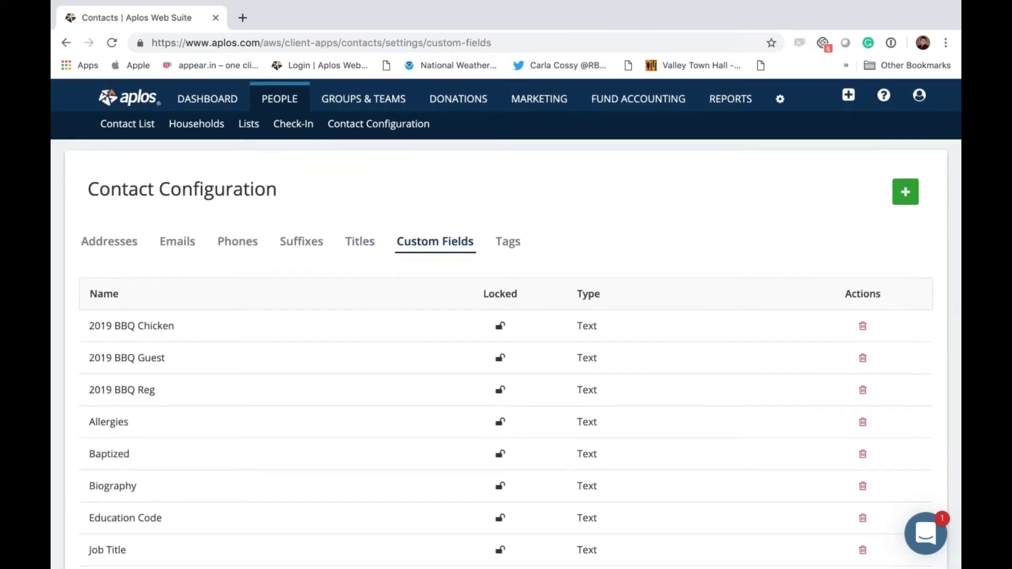
click(295, 125)
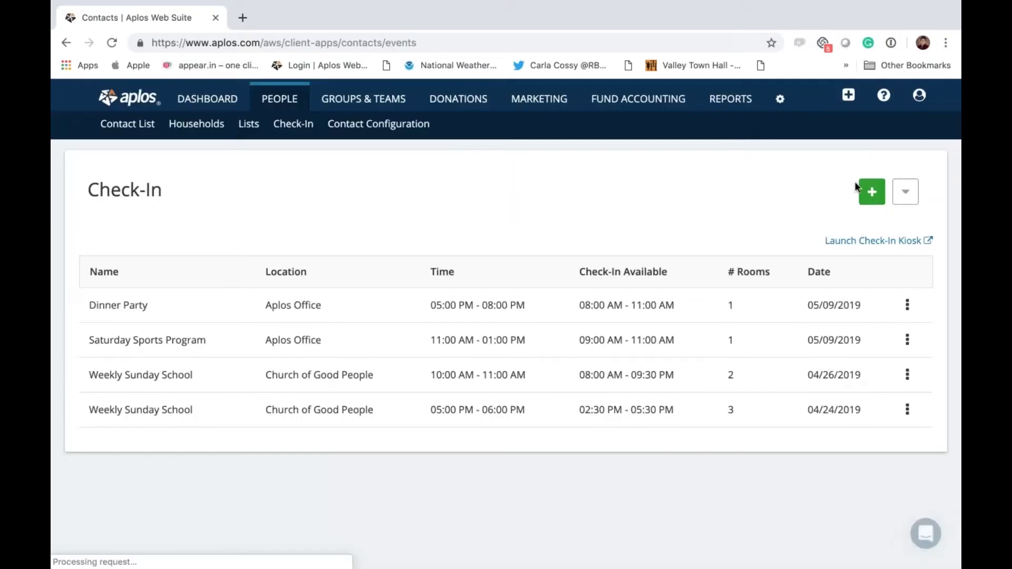
click(905, 192)
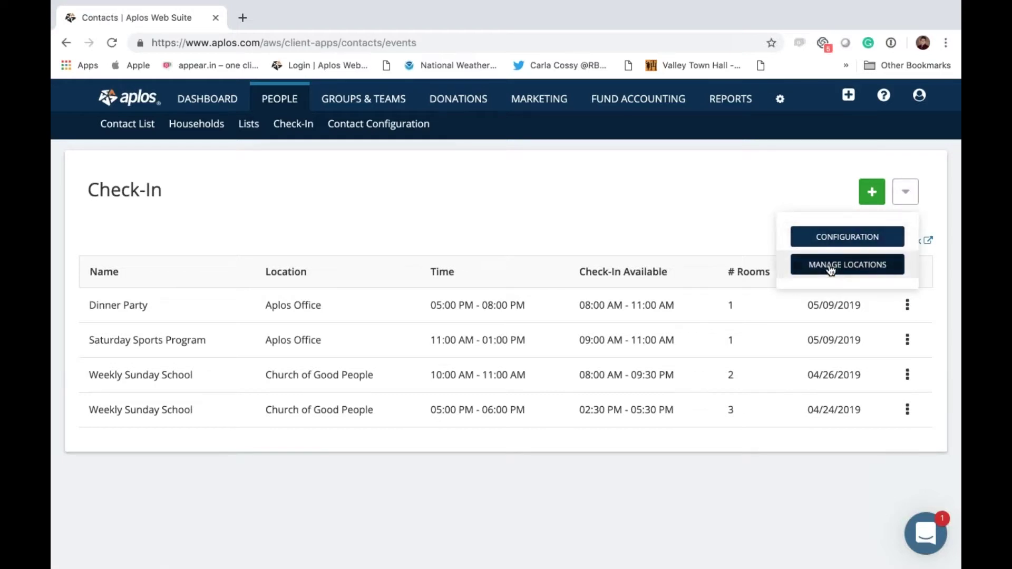
click(829, 242)
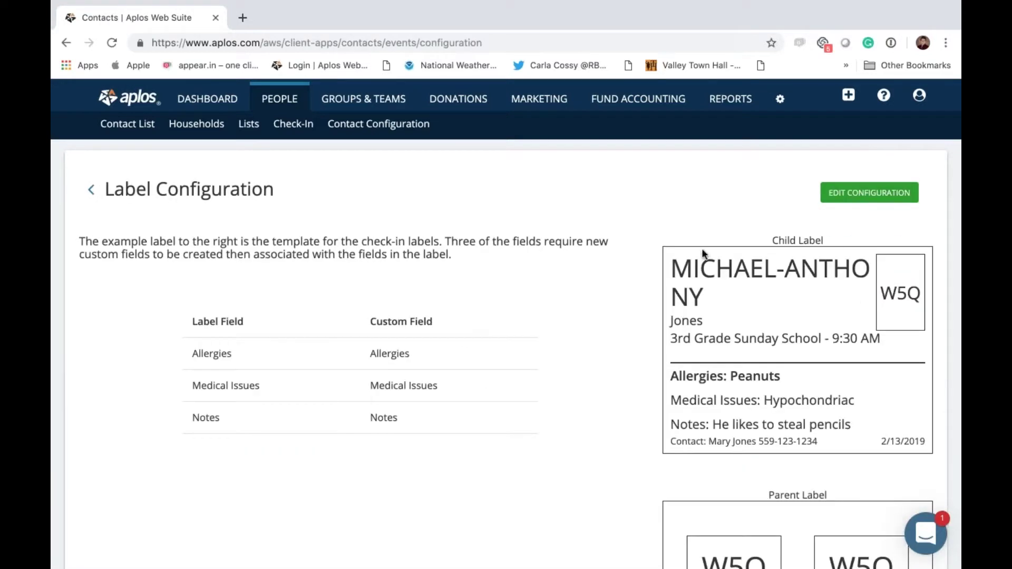
scroll(789, 224, down, 1)
scroll(749, 230, up, 1)
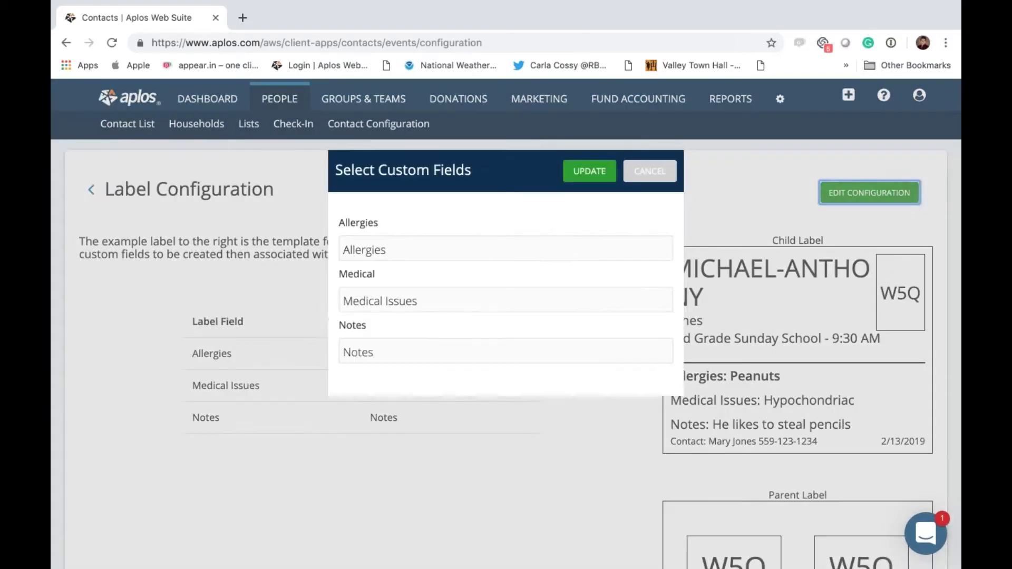
click(869, 193)
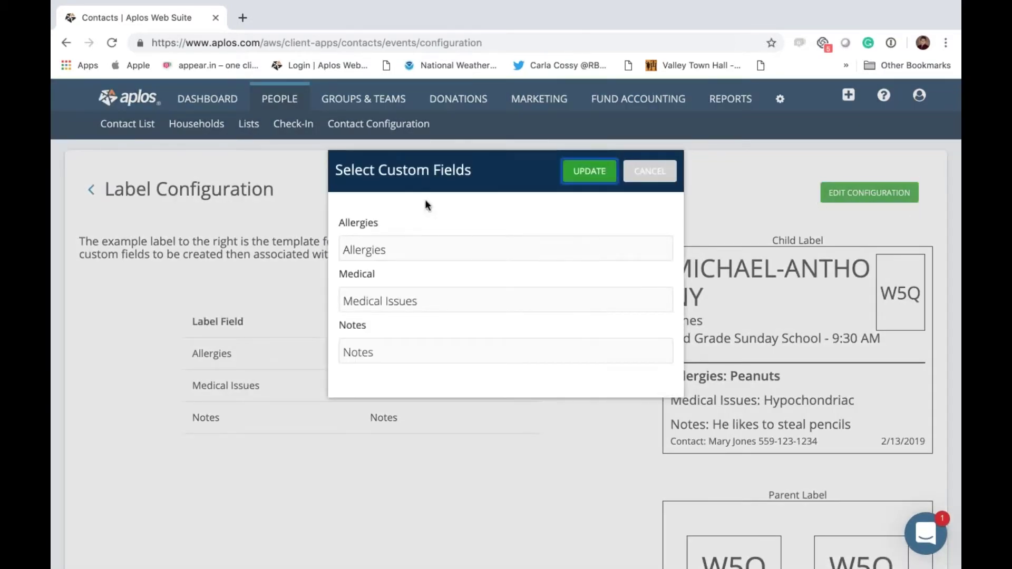
click(412, 250)
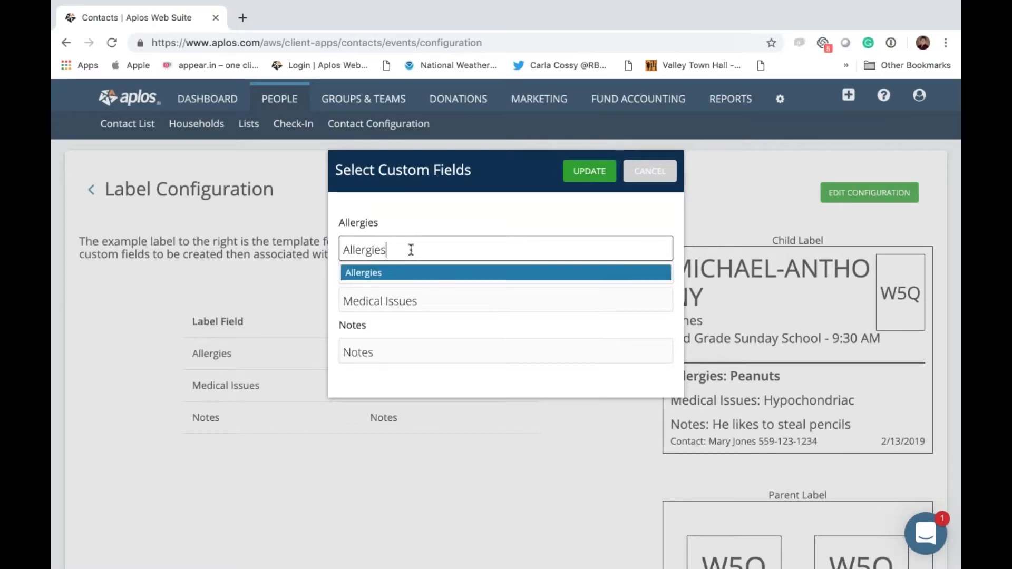
click(410, 211)
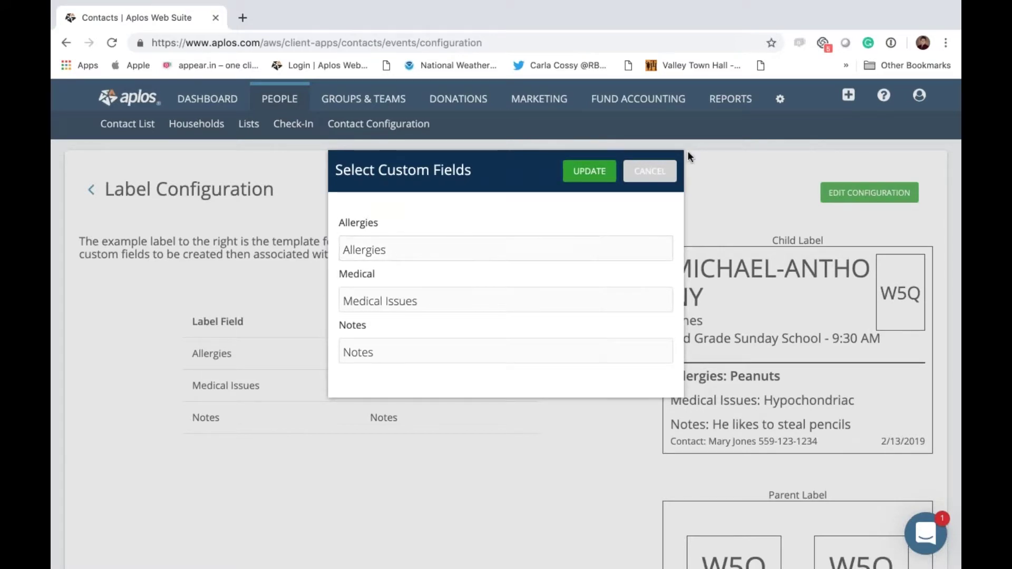
click(638, 174)
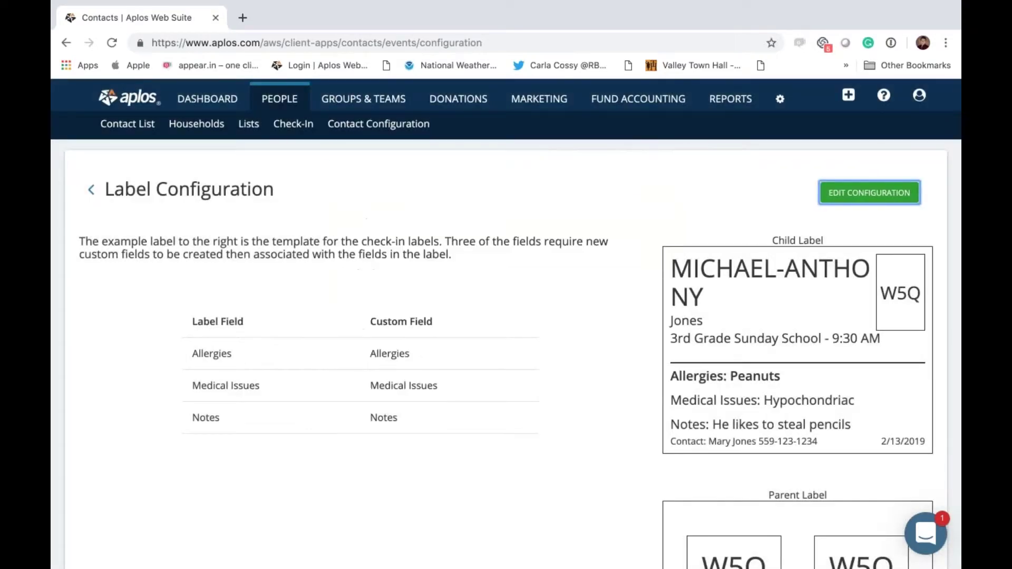
scroll(815, 193, down, 4)
scroll(815, 193, up, 4)
click(291, 127)
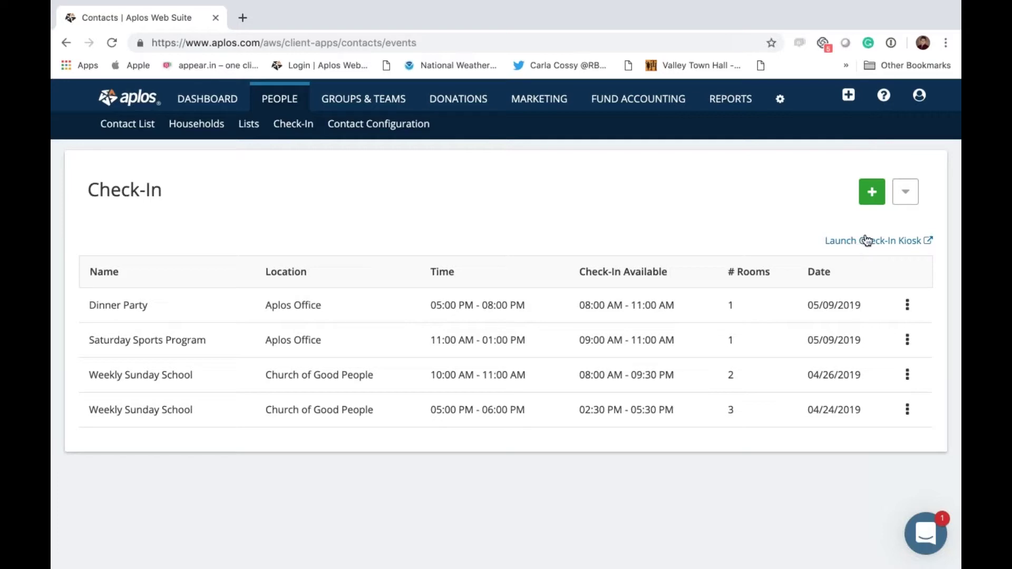
Step: Launch the check-in kiosk in a new tab
click(865, 241)
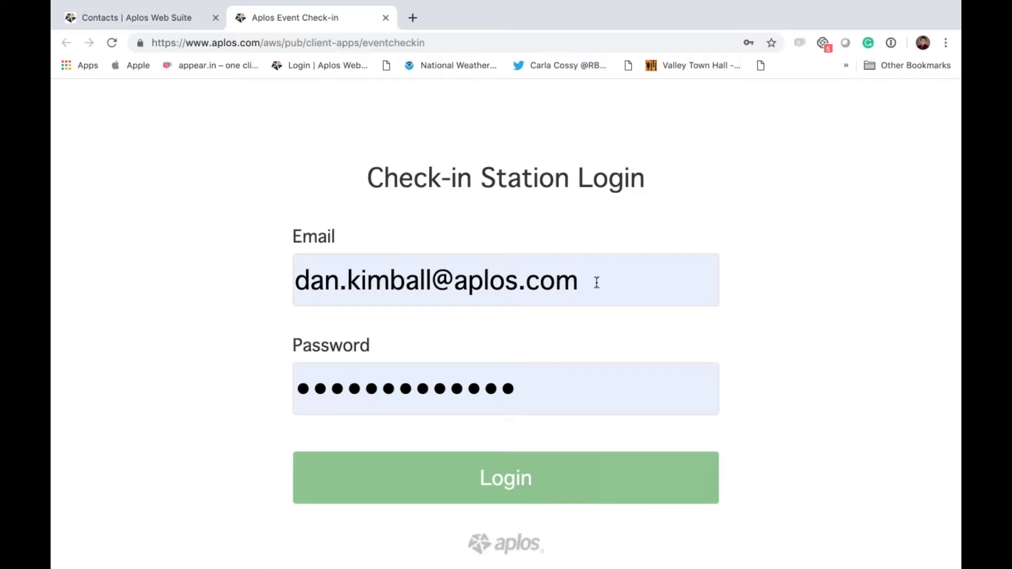
Step: Log in to the station and set location Aplos Office and event Saturday Sports Program
click(484, 469)
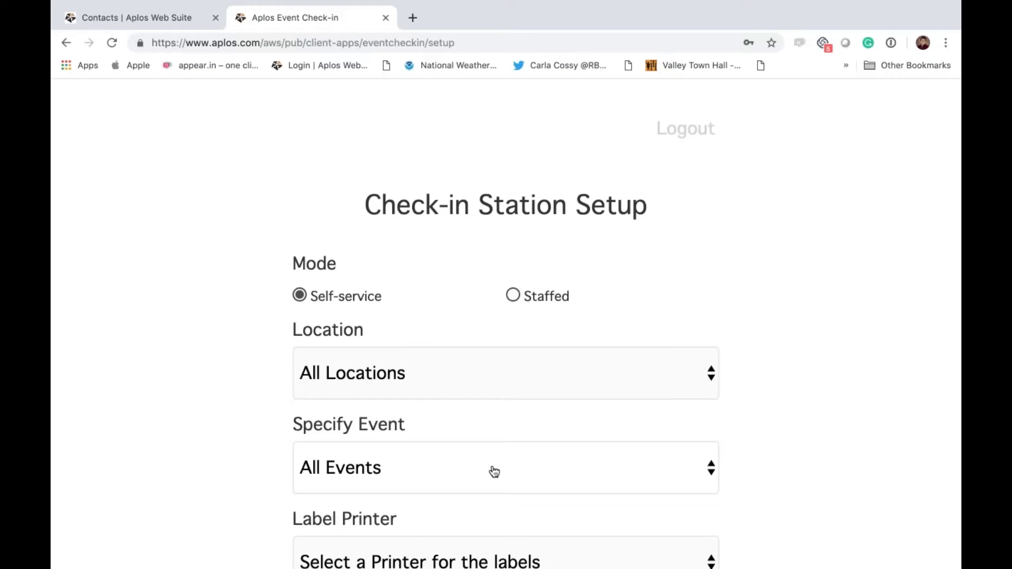
scroll(554, 416, down, 5)
scroll(553, 416, up, 4)
scroll(506, 324, down, 2)
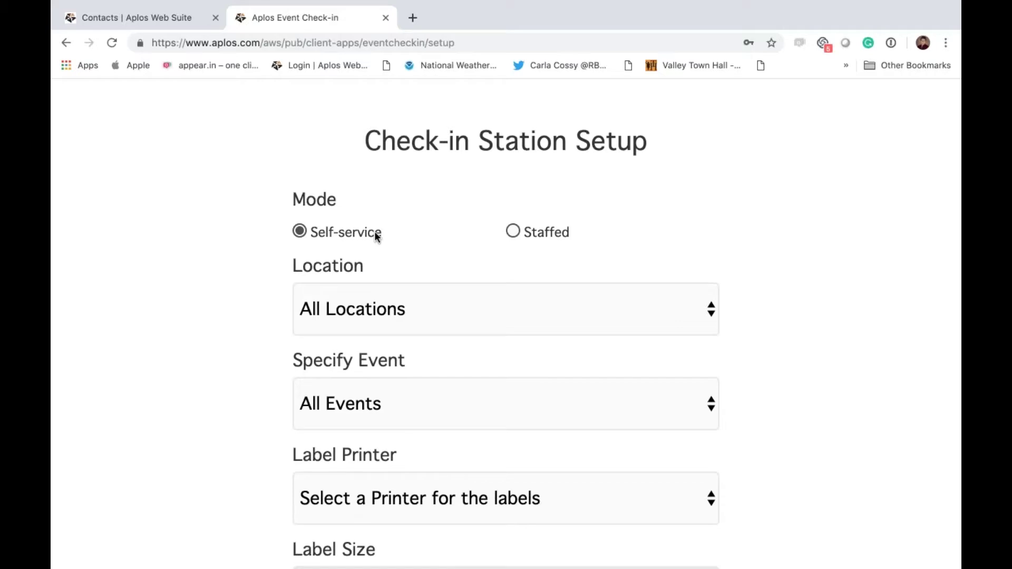
click(619, 323)
click(376, 357)
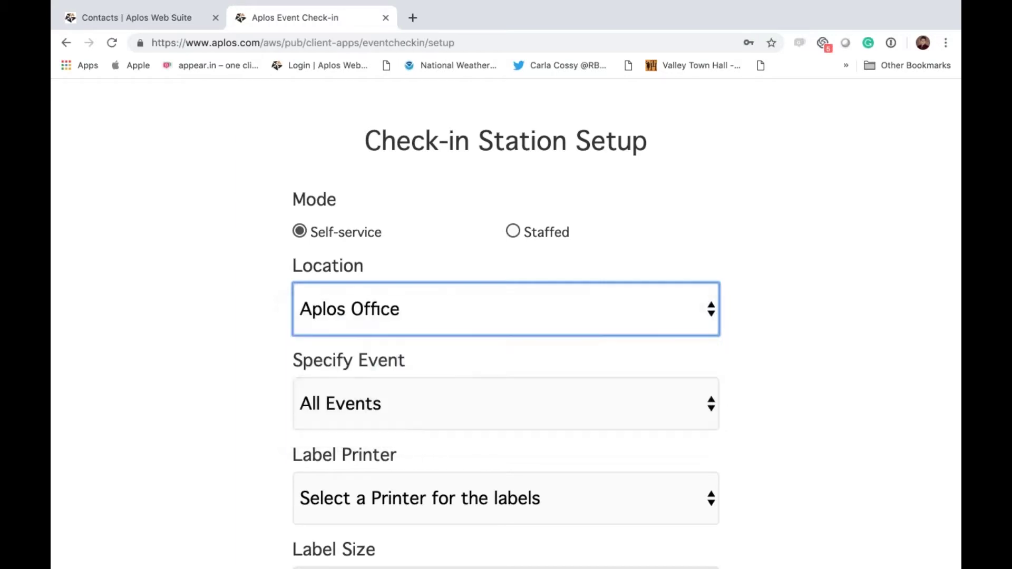
click(486, 404)
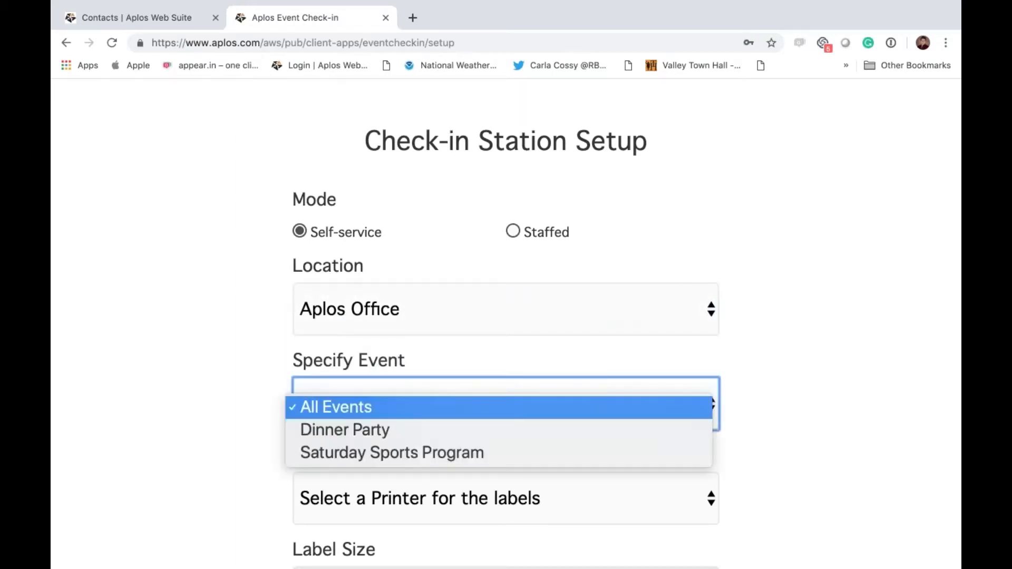
click(455, 458)
Step: Choose DYMO Turbo 450 printer with Name Badge (2 1/4" x 4") labels and start the kiosk
scroll(172, 427, down, 4)
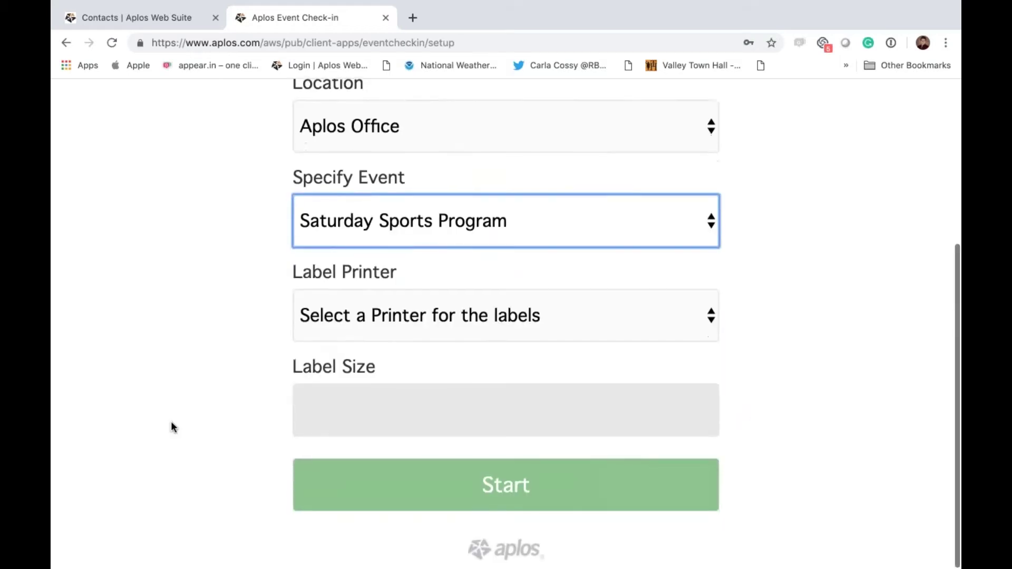
click(633, 313)
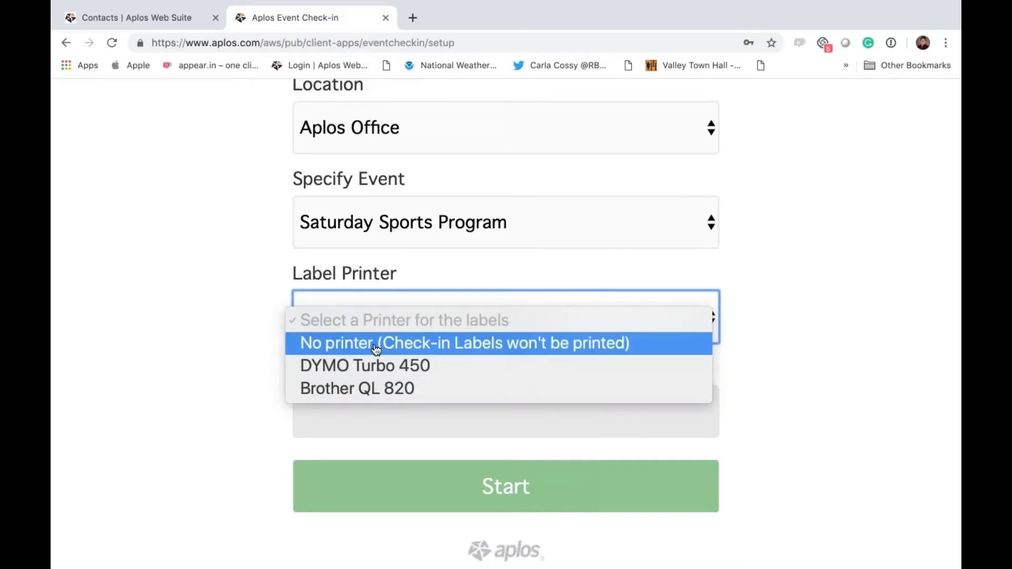
click(369, 366)
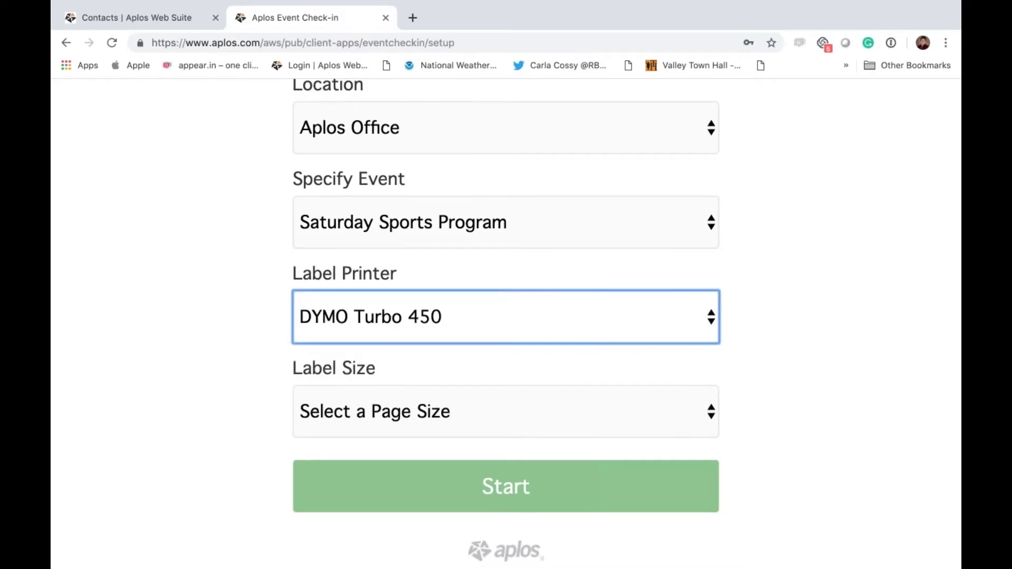
click(422, 413)
click(419, 445)
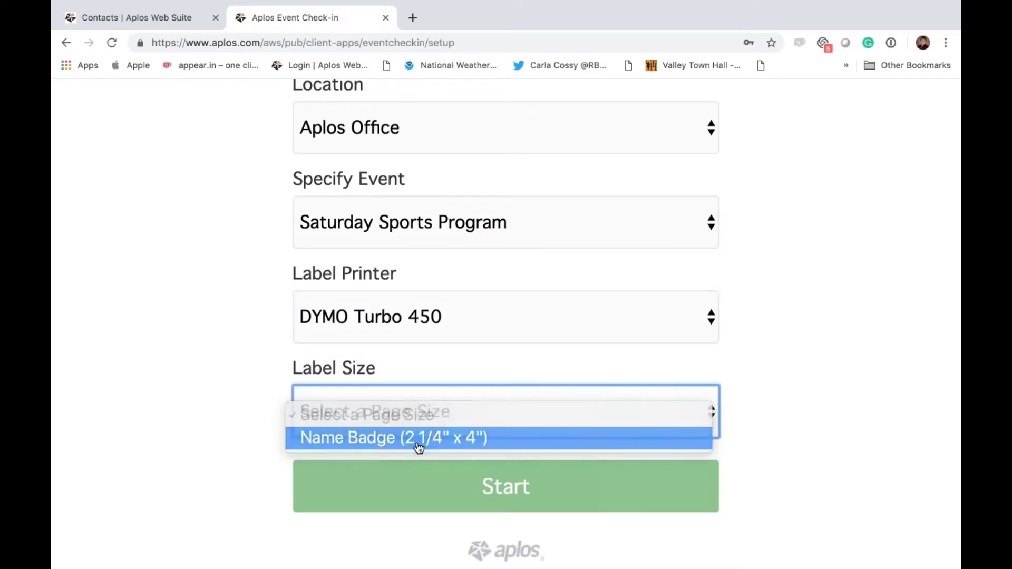
scroll(171, 387, down, 5)
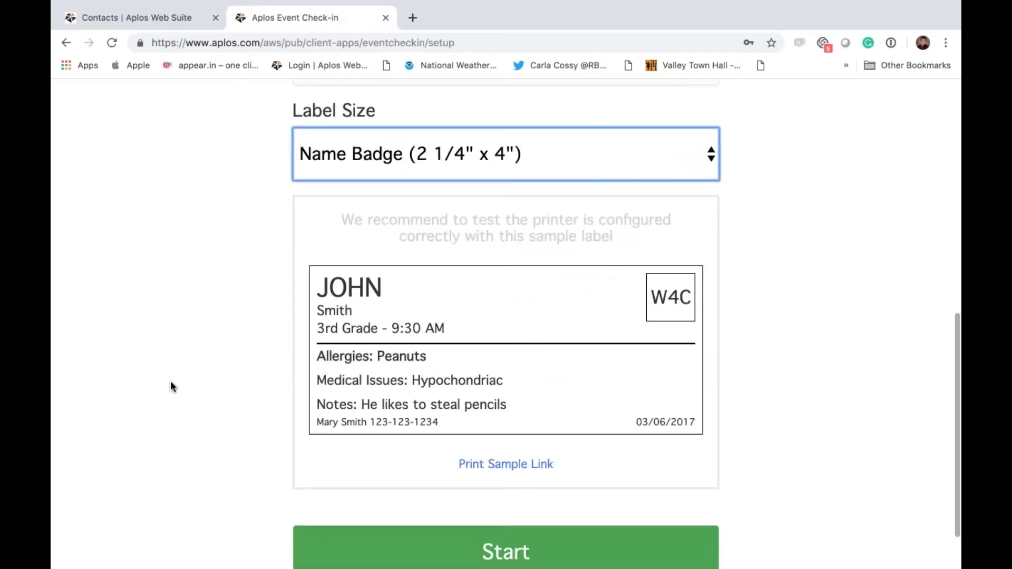
scroll(171, 387, up, 6)
scroll(340, 402, down, 6)
click(505, 480)
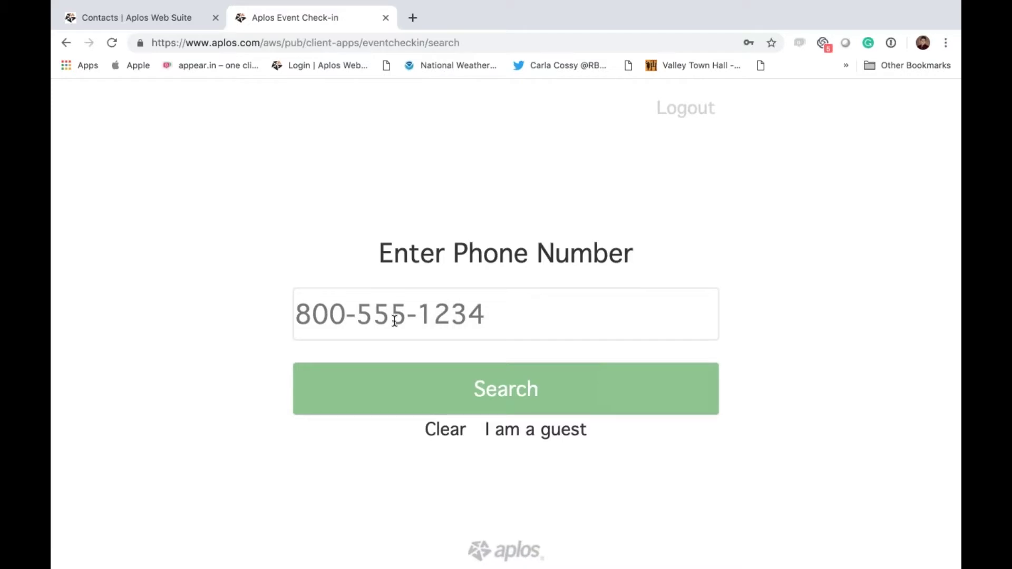
Step: Search the kiosk for the family using its phone number
click(304, 320)
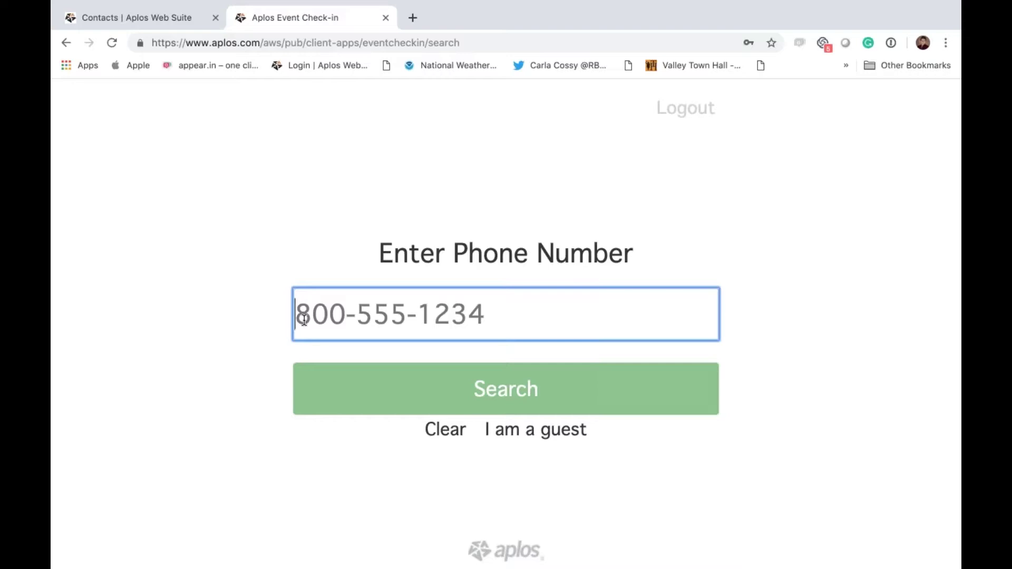
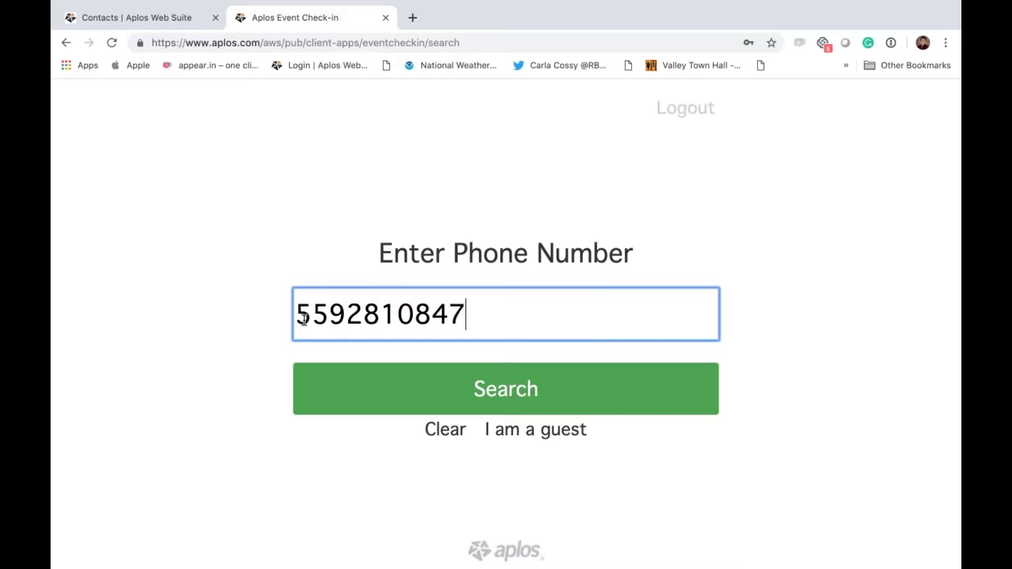
click(349, 384)
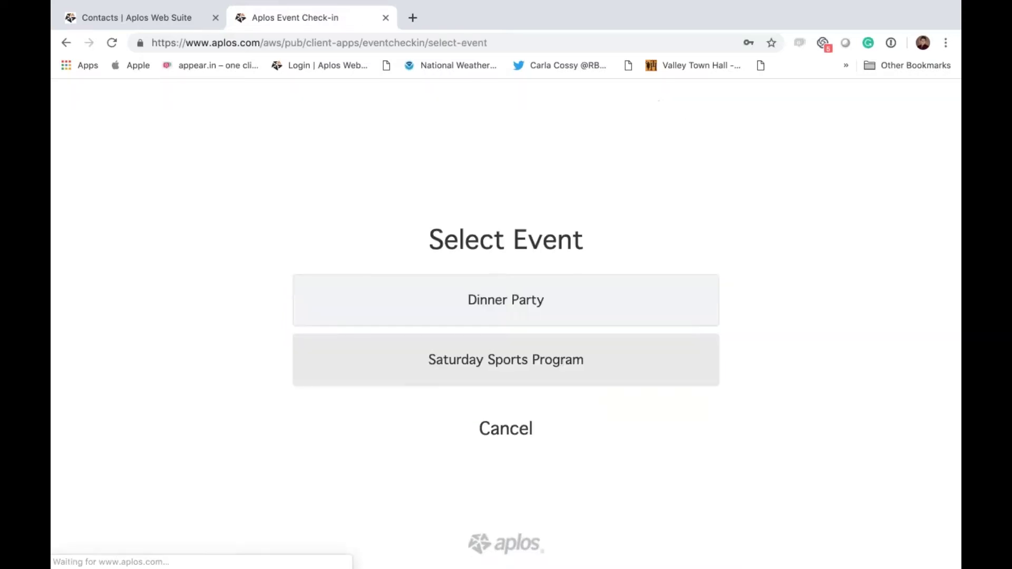
Step: Check in the second and third family members to Volleyball for Saturday Sports Program
click(456, 378)
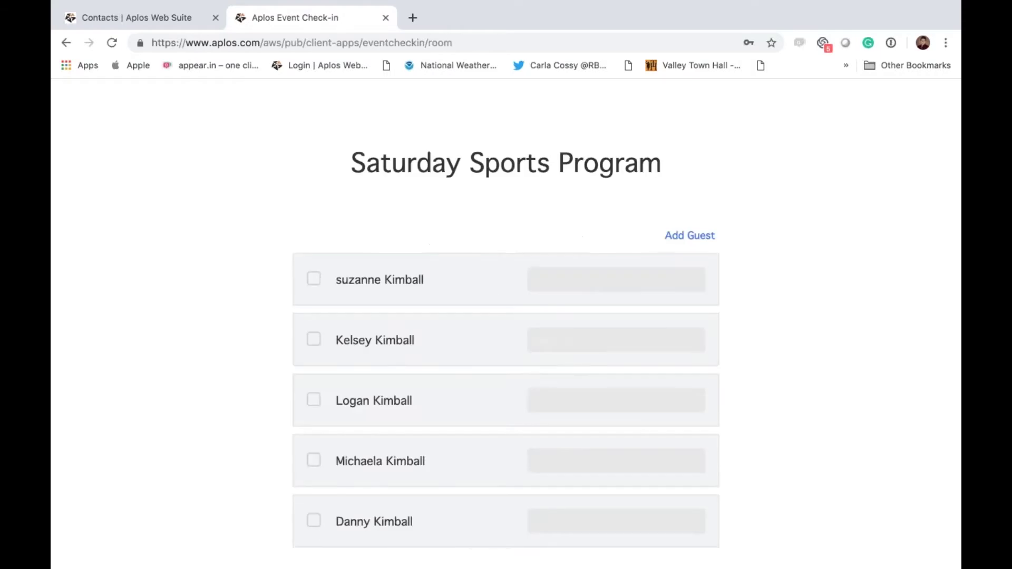
scroll(506, 316, down, 5)
scroll(506, 316, up, 4)
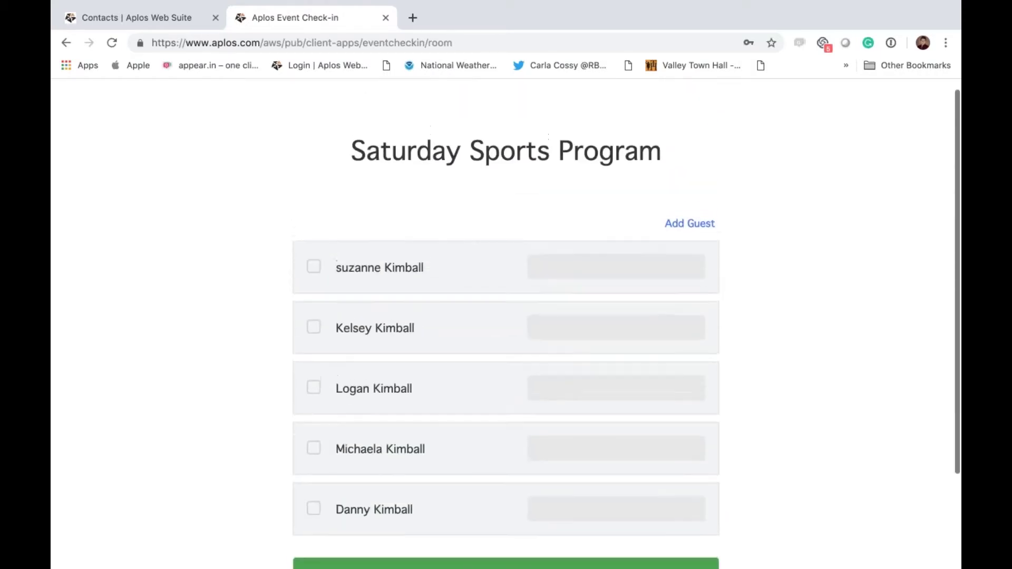
scroll(506, 316, down, 3)
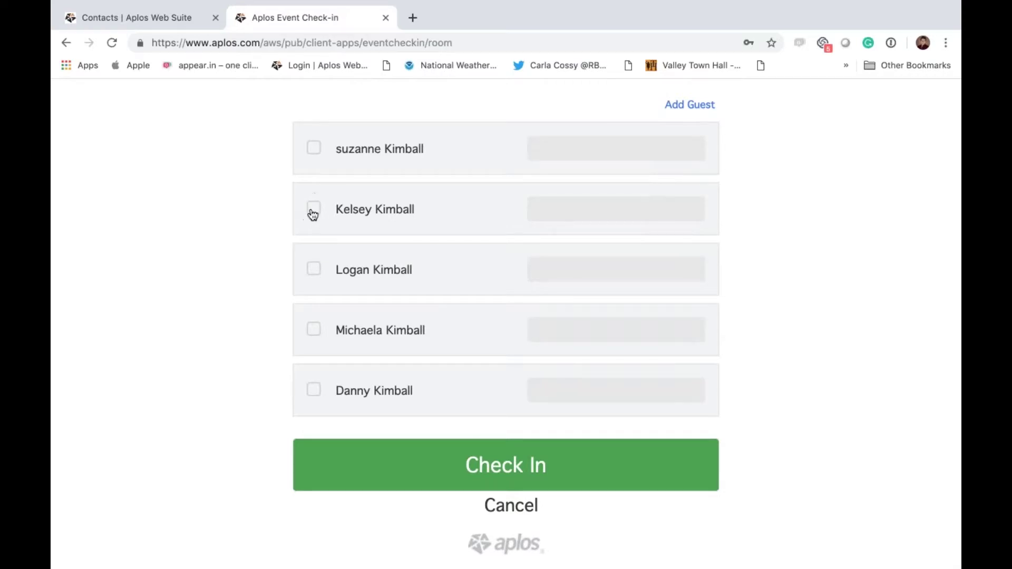
click(314, 208)
click(310, 269)
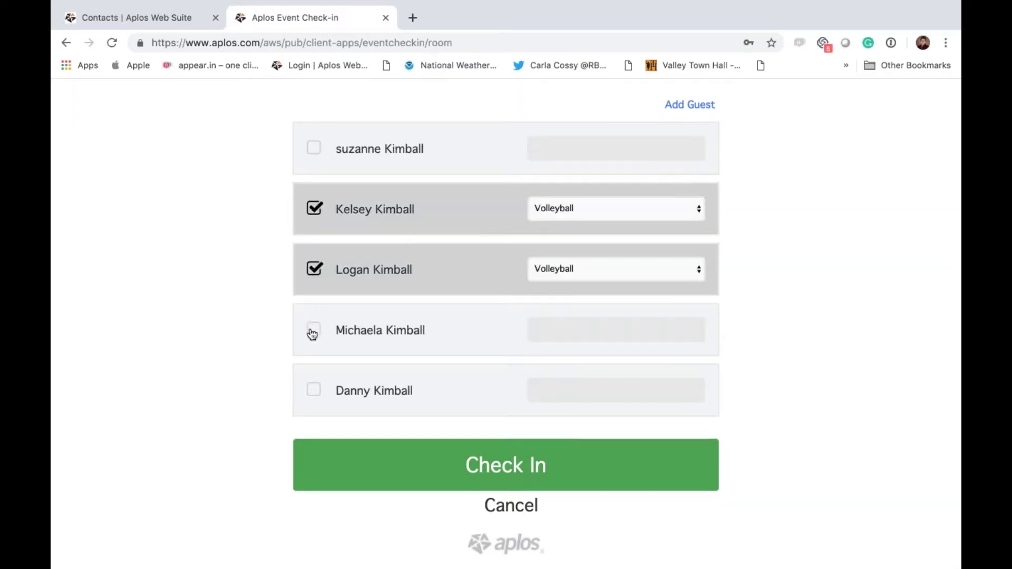
click(649, 280)
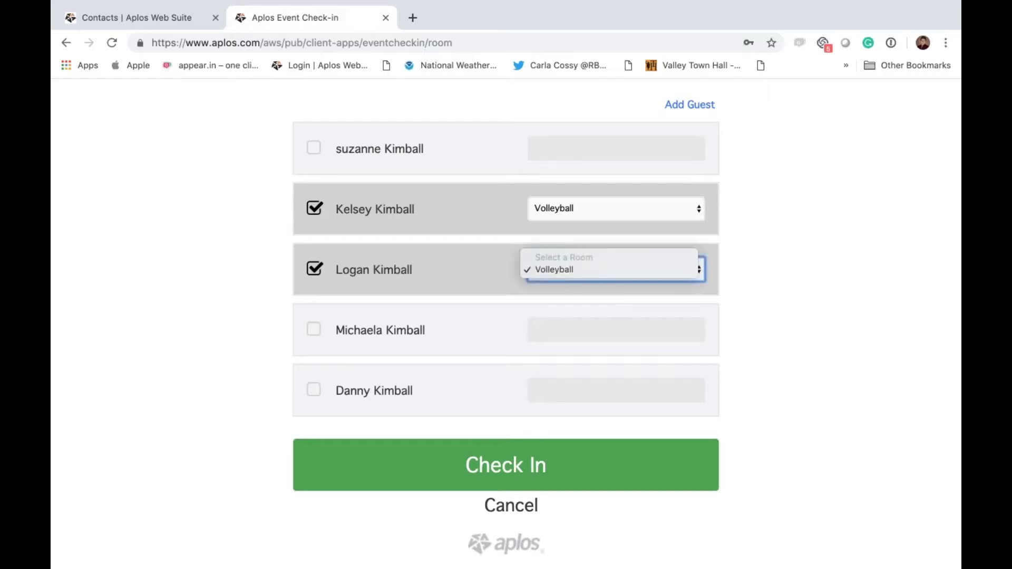
click(828, 290)
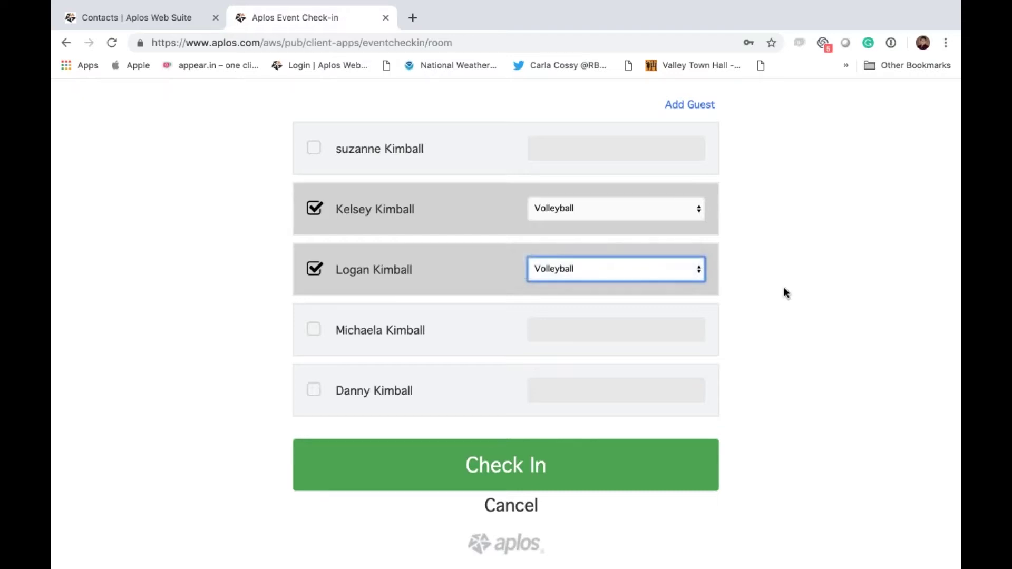
click(505, 463)
scroll(507, 439, down, 7)
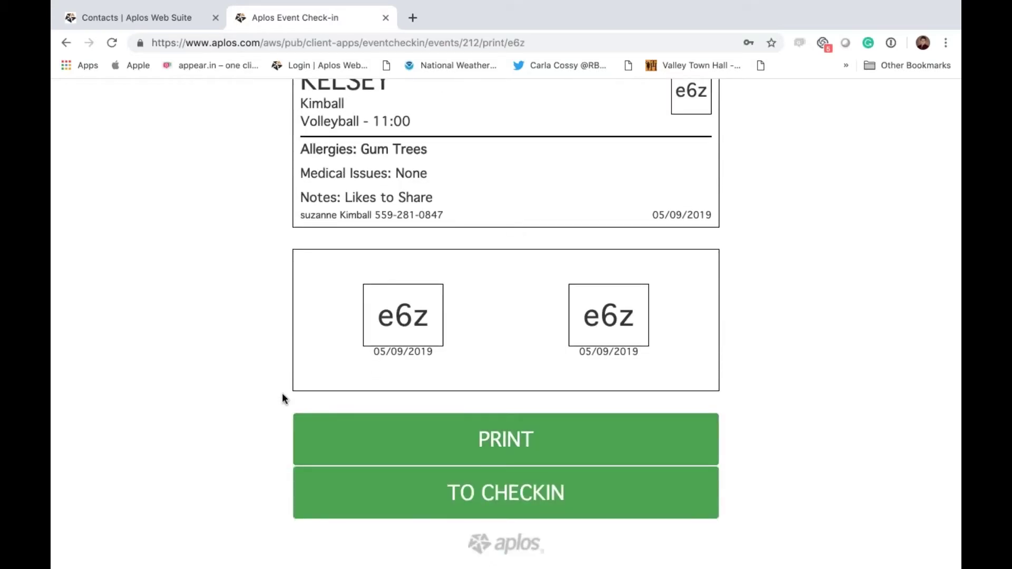
scroll(284, 382, up, 7)
scroll(285, 385, down, 2)
scroll(284, 381, down, 1)
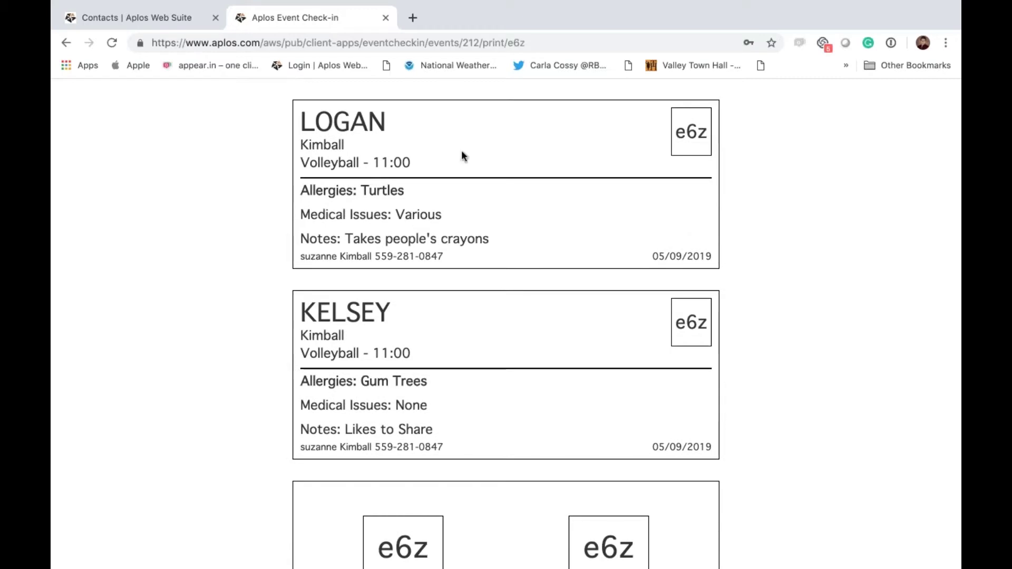
scroll(392, 330, down, 4)
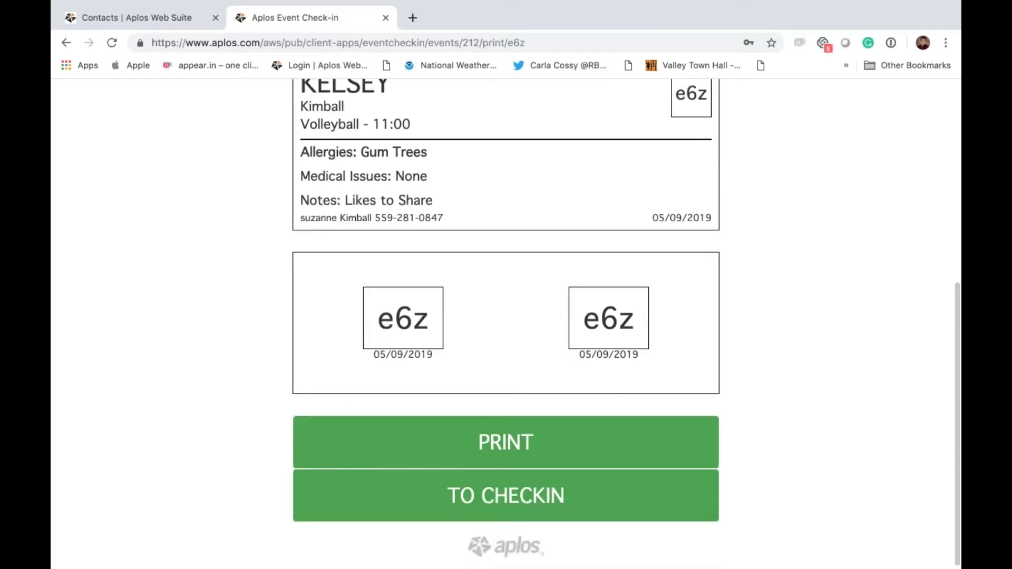
scroll(391, 331, up, 4)
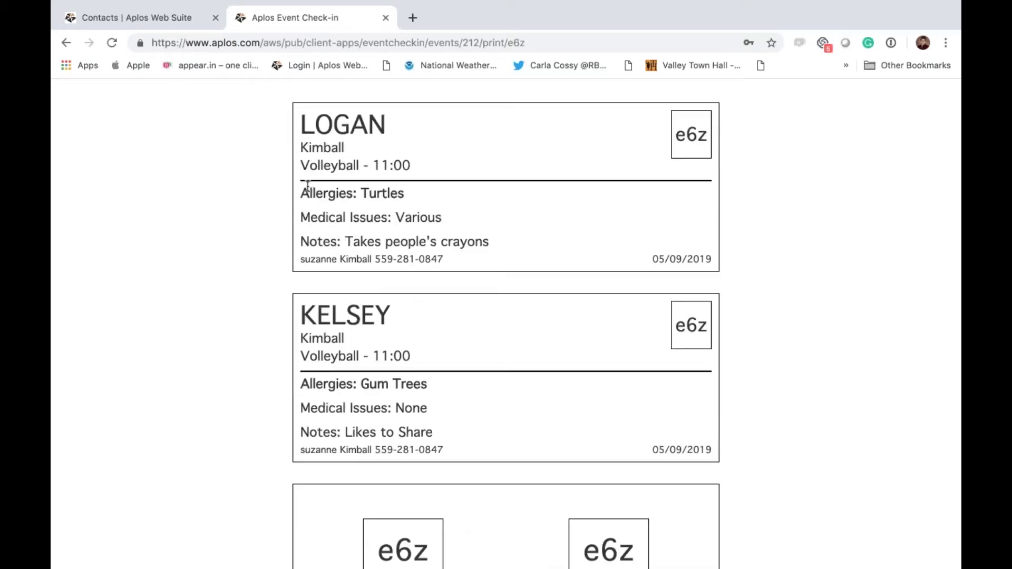
scroll(476, 317, down, 2)
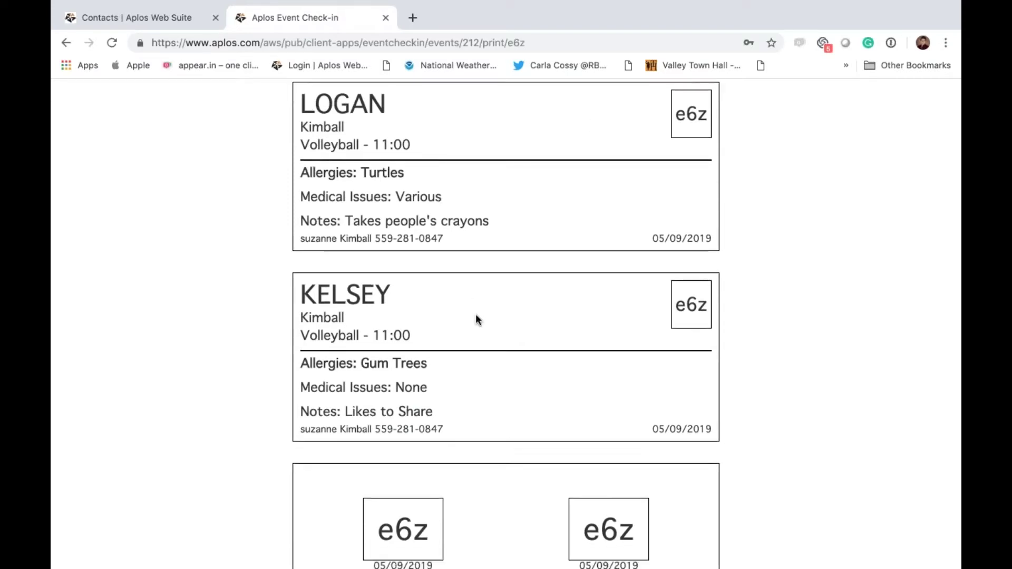
scroll(375, 254, down, 3)
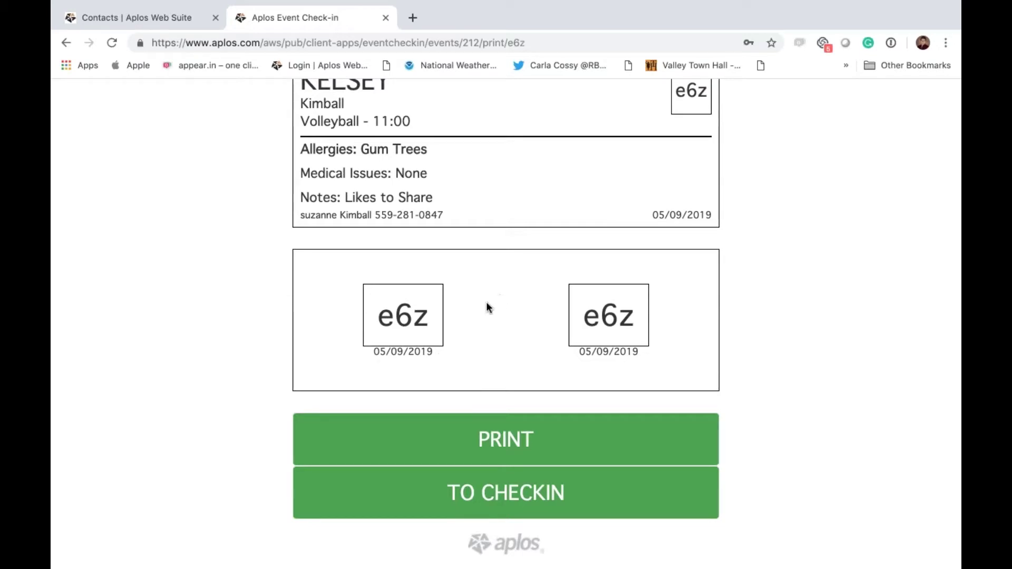
scroll(470, 304, up, 2)
scroll(470, 305, down, 1)
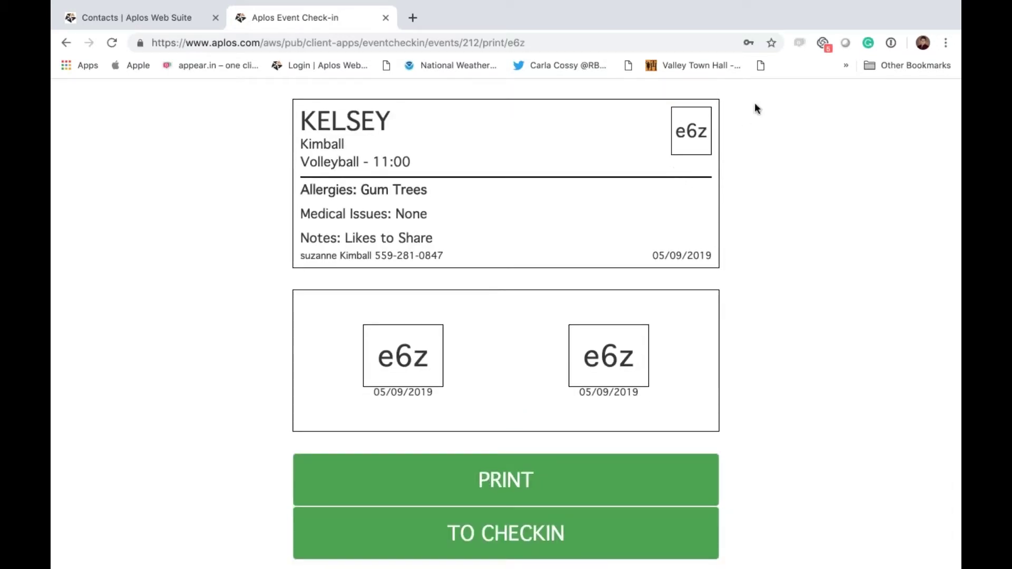
scroll(624, 377, down, 1)
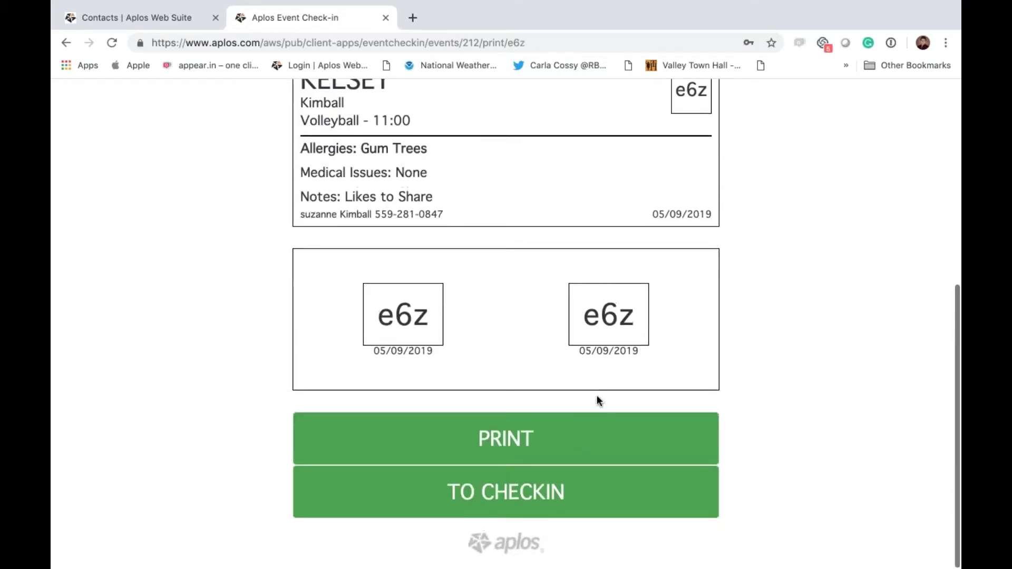
Step: Return to the phone search screen and look up contacts for another phone number
click(475, 511)
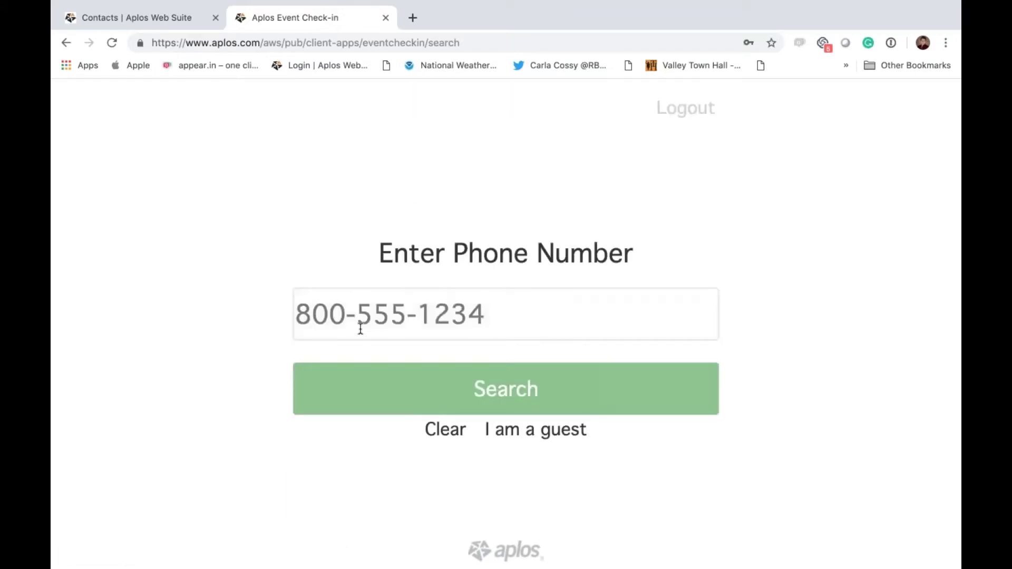
click(361, 329)
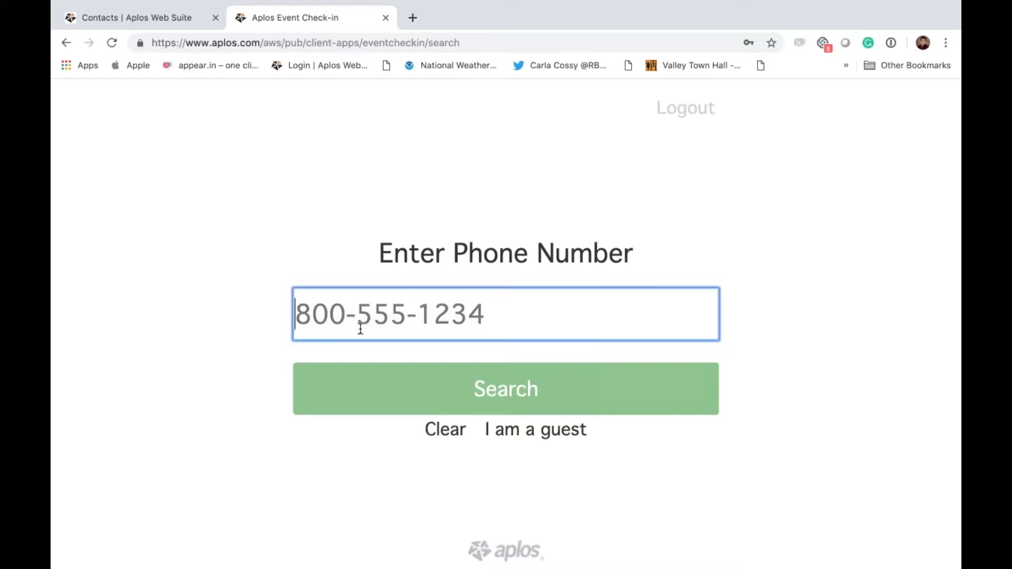
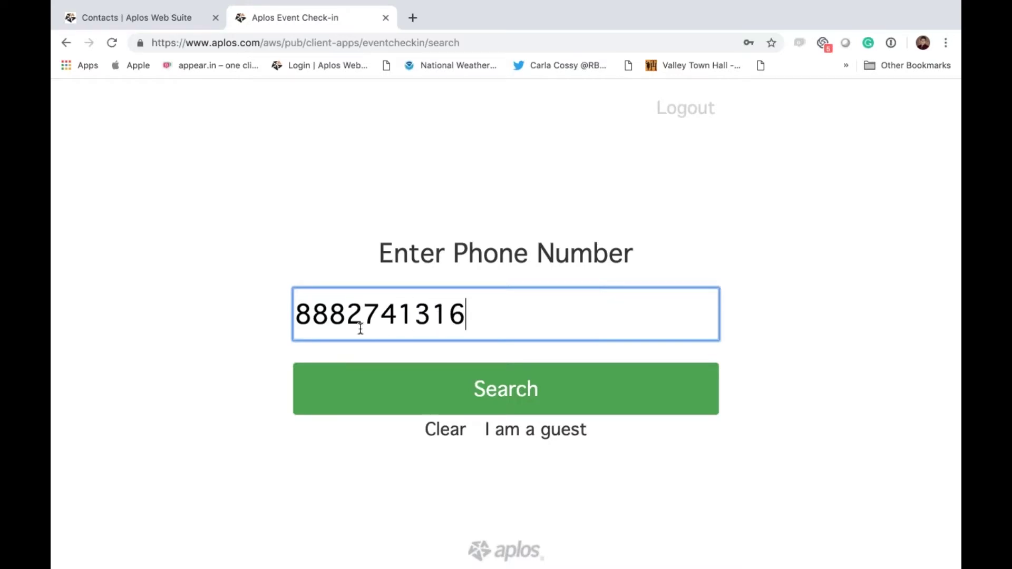
click(399, 389)
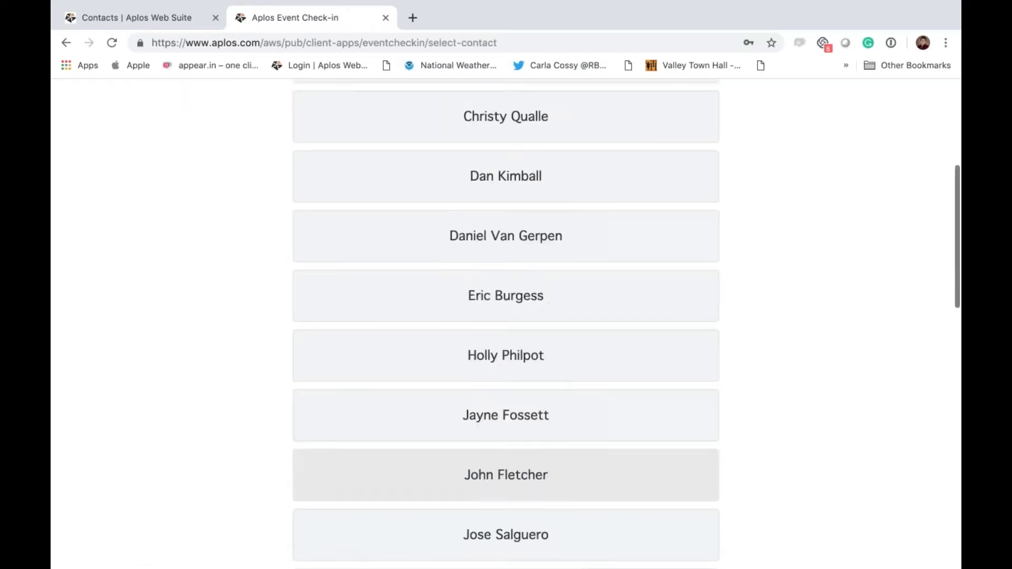
Step: Browse the Select Contact list, then cancel back to the empty phone search
scroll(506, 321, up, 5)
scroll(506, 321, down, 6)
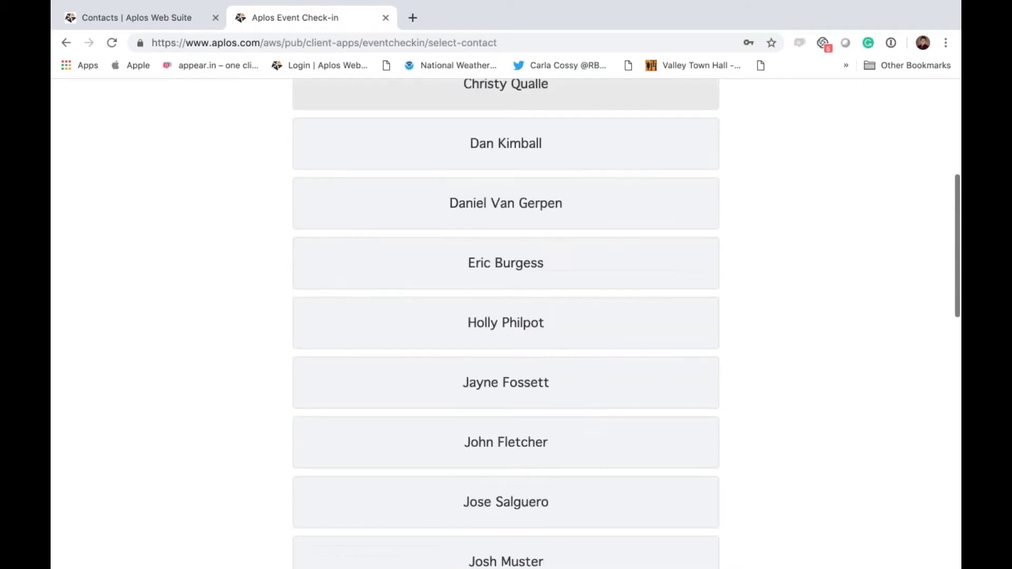
scroll(506, 322, down, 8)
scroll(506, 321, up, 10)
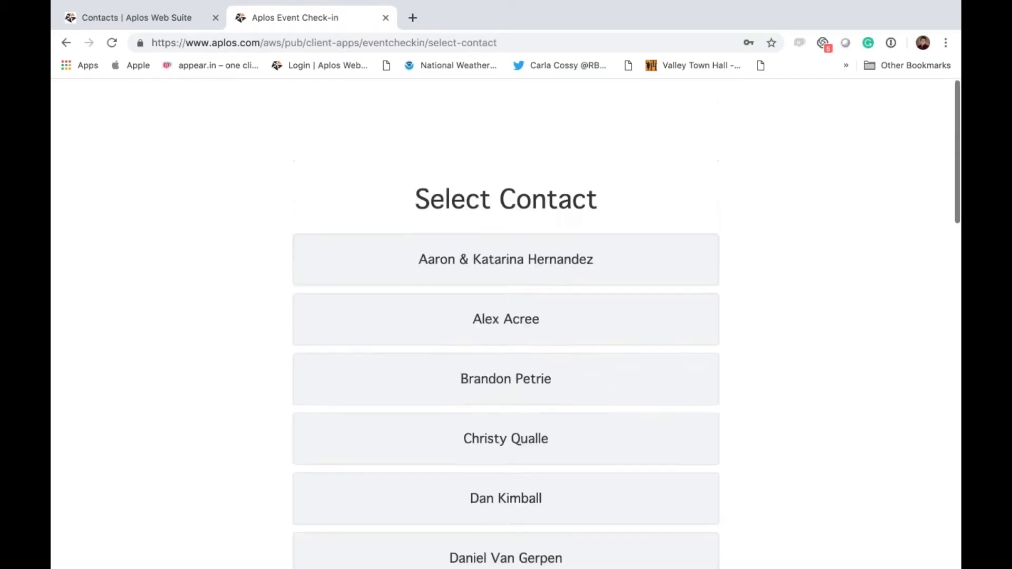
scroll(506, 343, down, 2)
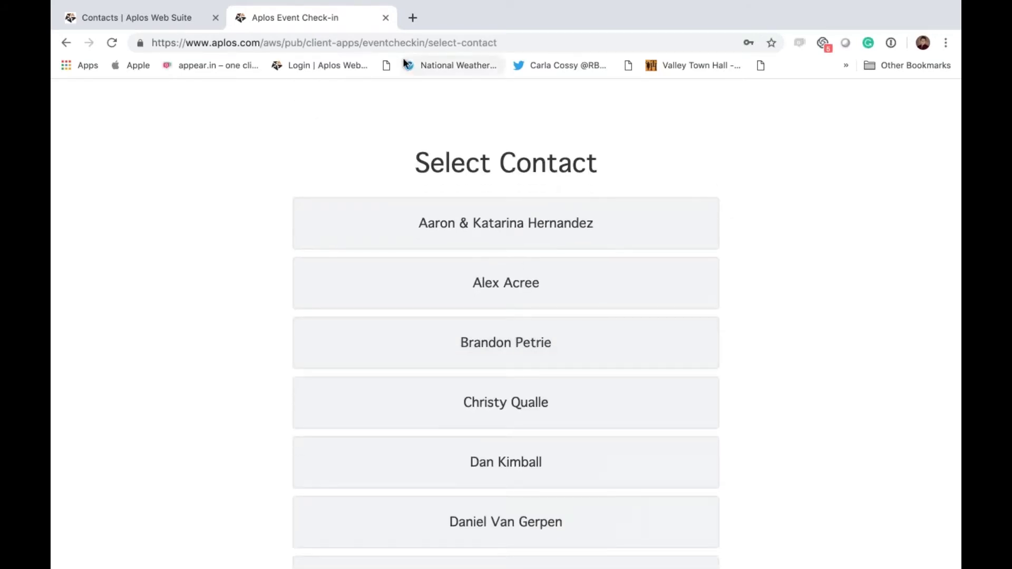
scroll(355, 165, down, 15)
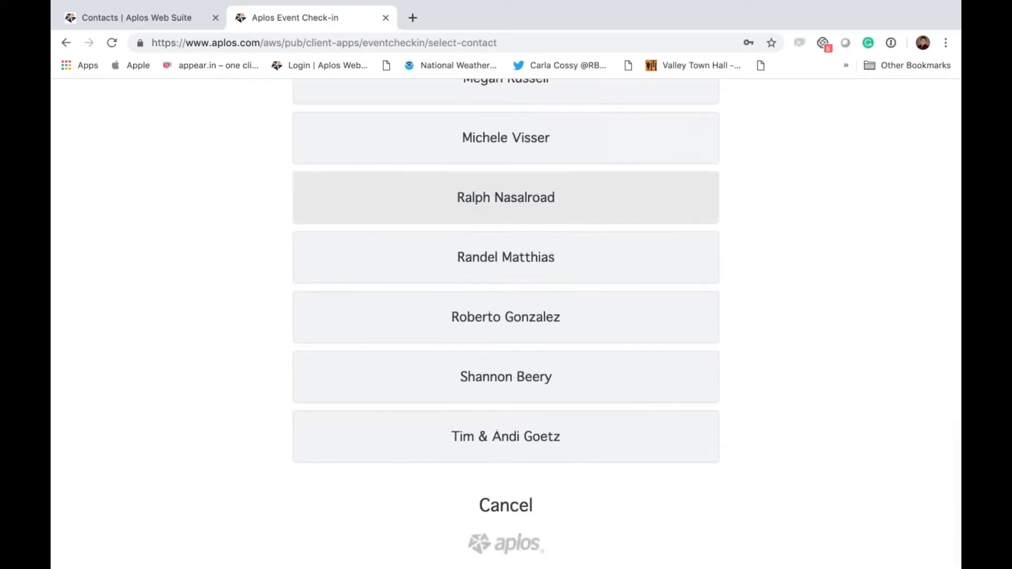
click(506, 507)
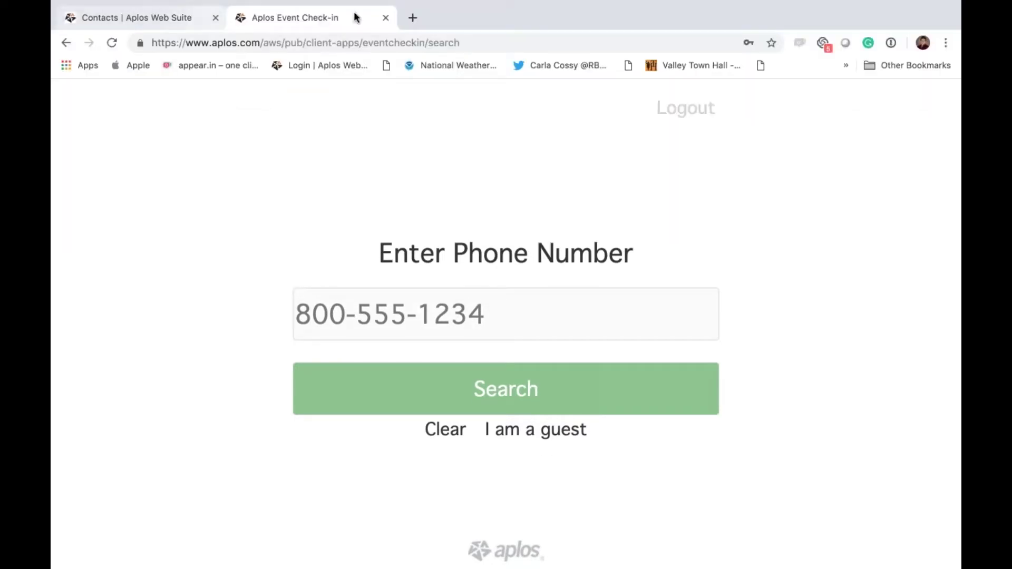
Step: Close the kiosk tab, view the Saturday Sports Program attendance report, then return to Check-In
click(385, 18)
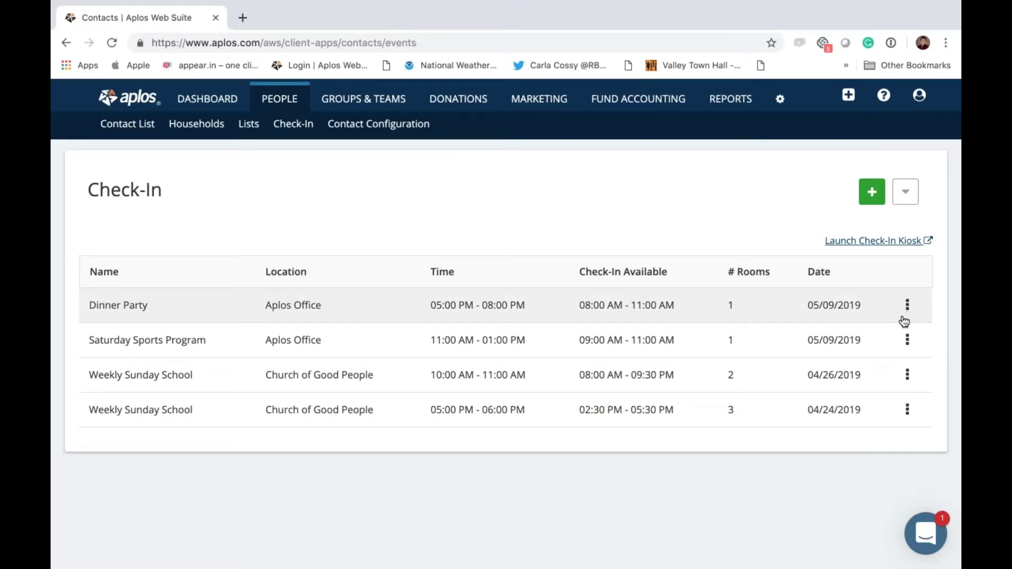
click(907, 341)
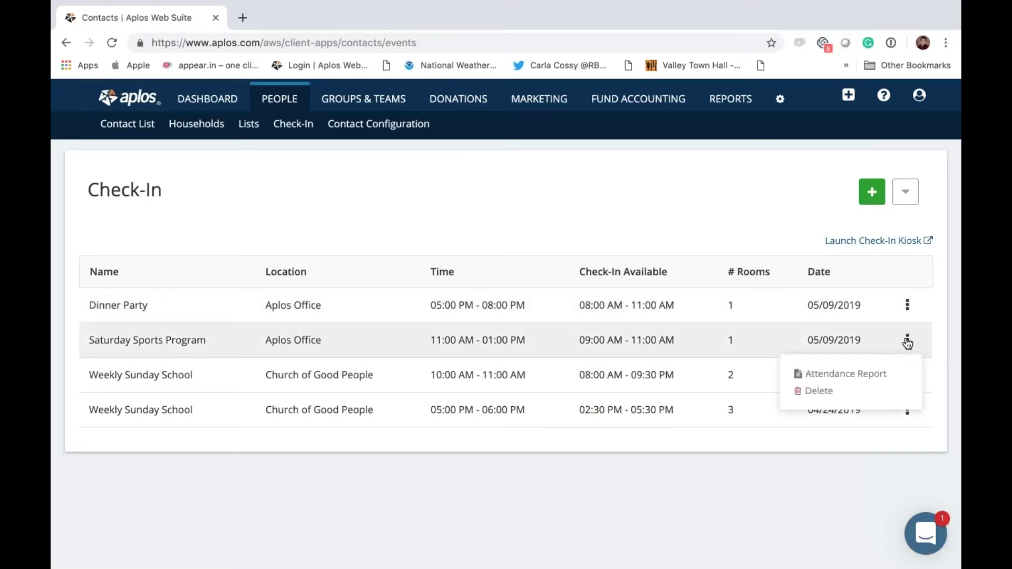
click(839, 378)
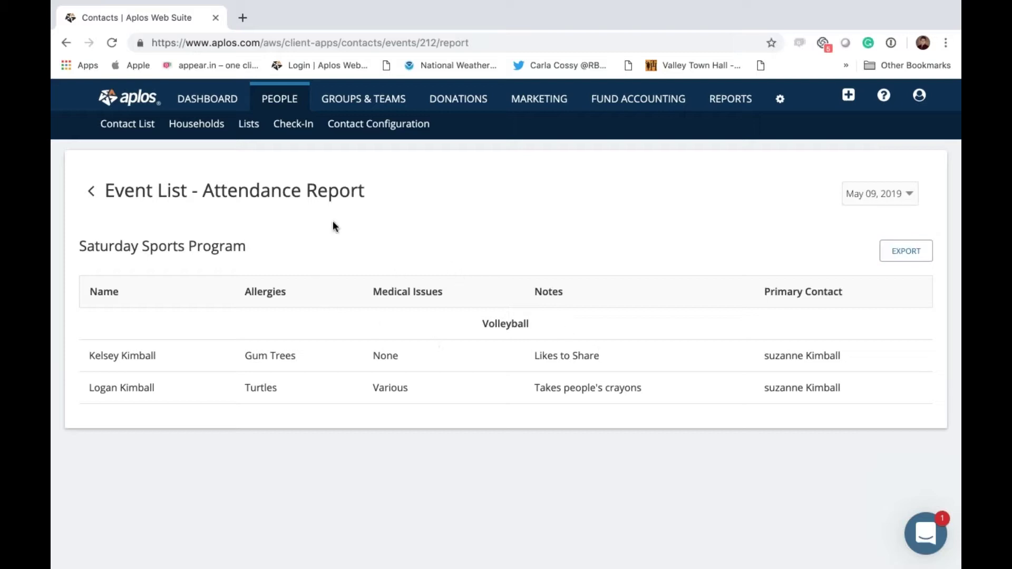
click(293, 130)
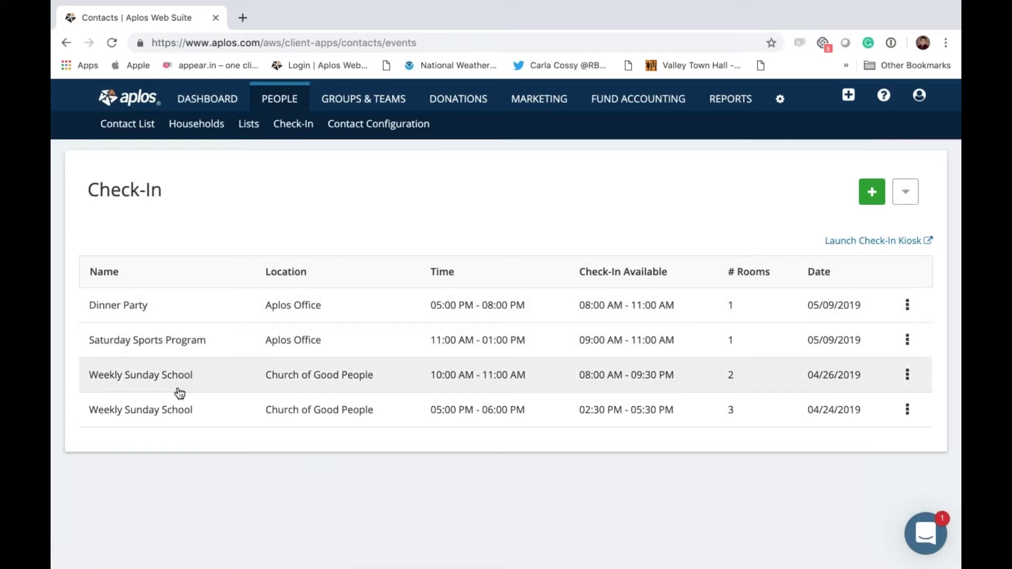
Step: Open the 04/26 Weekly Sunday School event, look over the form, and cancel without changes
click(435, 374)
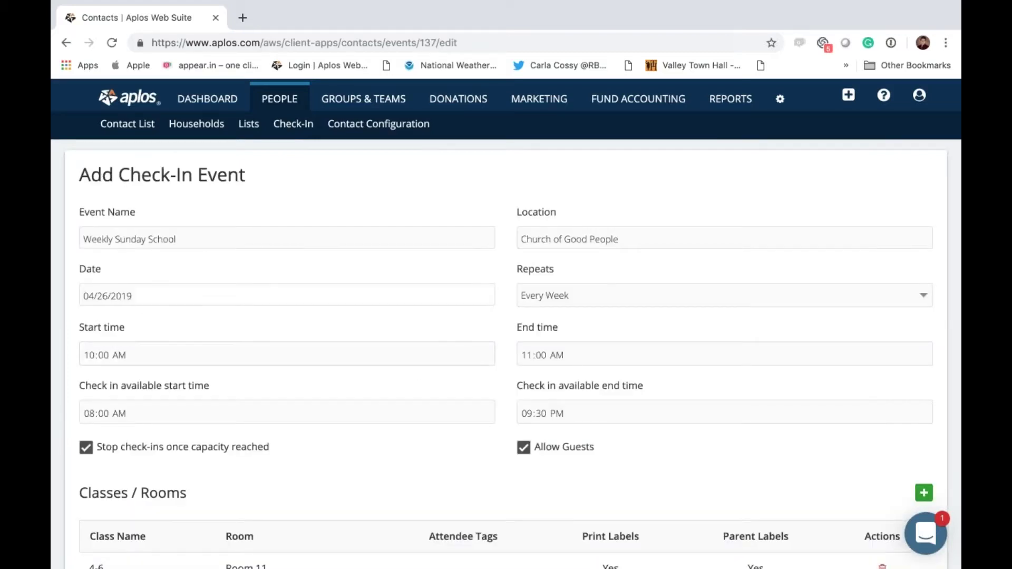
scroll(577, 343, down, 3)
scroll(158, 343, up, 3)
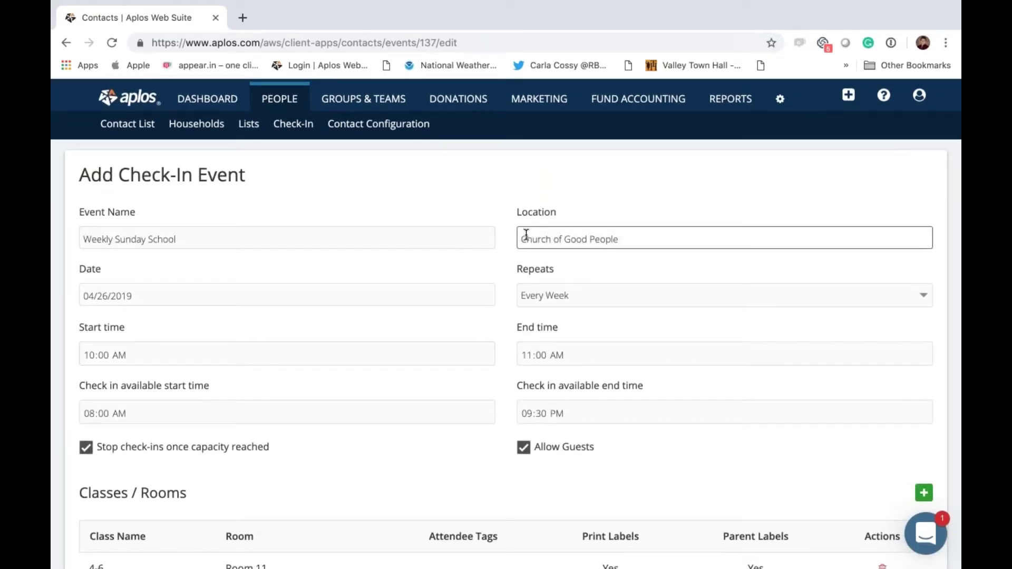
scroll(526, 235, down, 3)
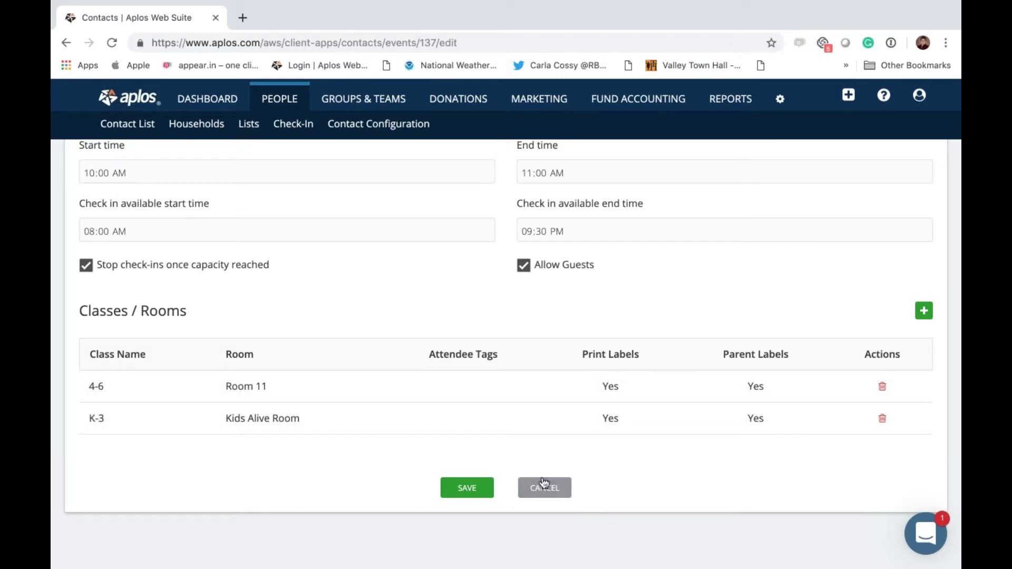
click(539, 488)
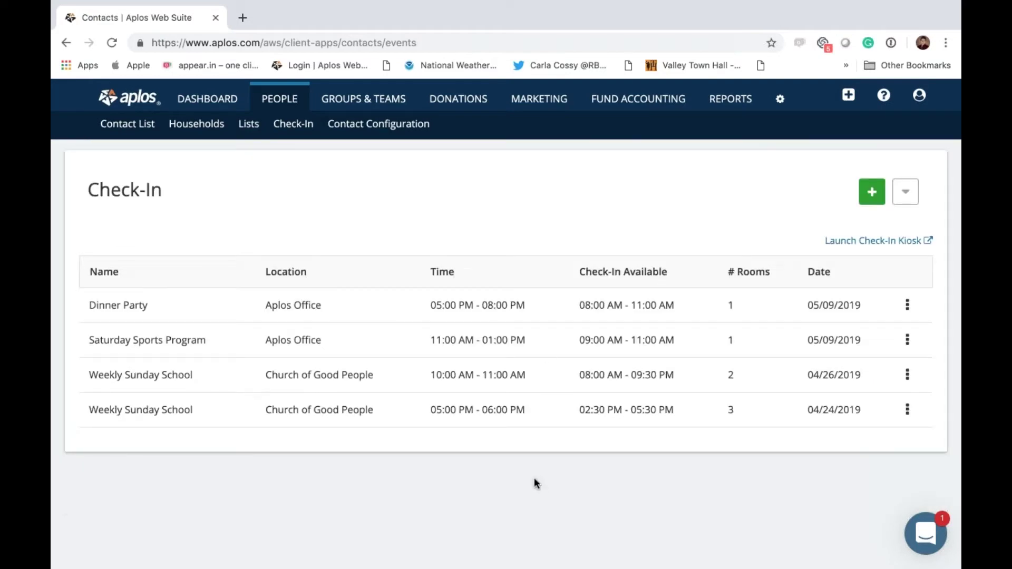
Step: Launch the kiosk, log in, and set the station to Church of Good People with All Events
click(879, 243)
click(483, 499)
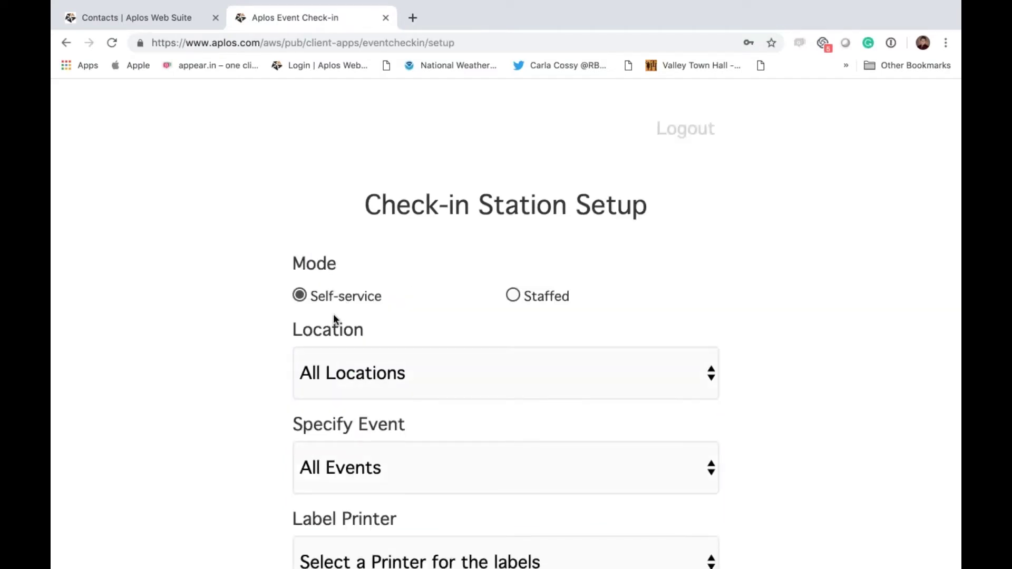
scroll(335, 321, down, 3)
click(407, 213)
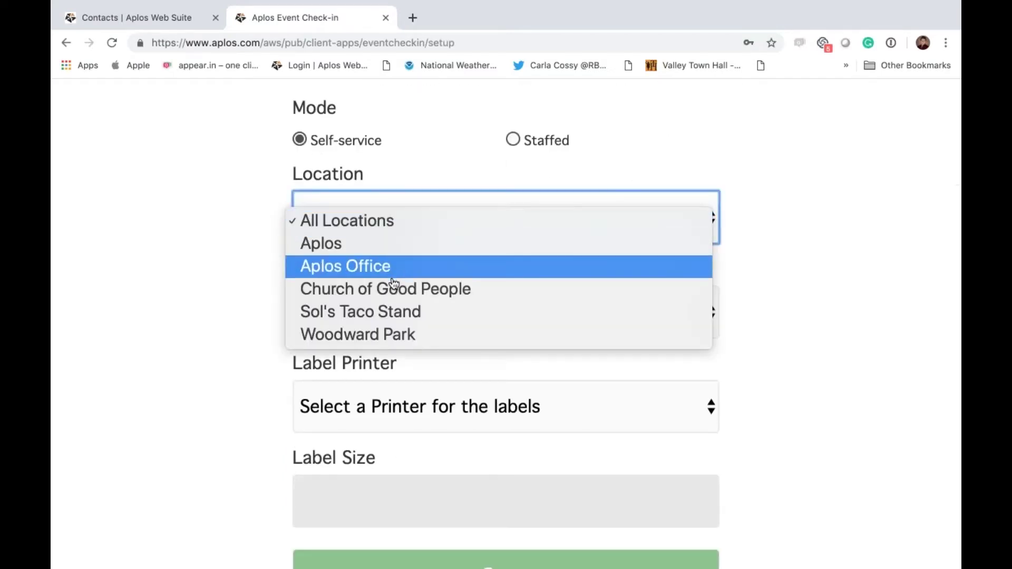
click(393, 289)
click(448, 316)
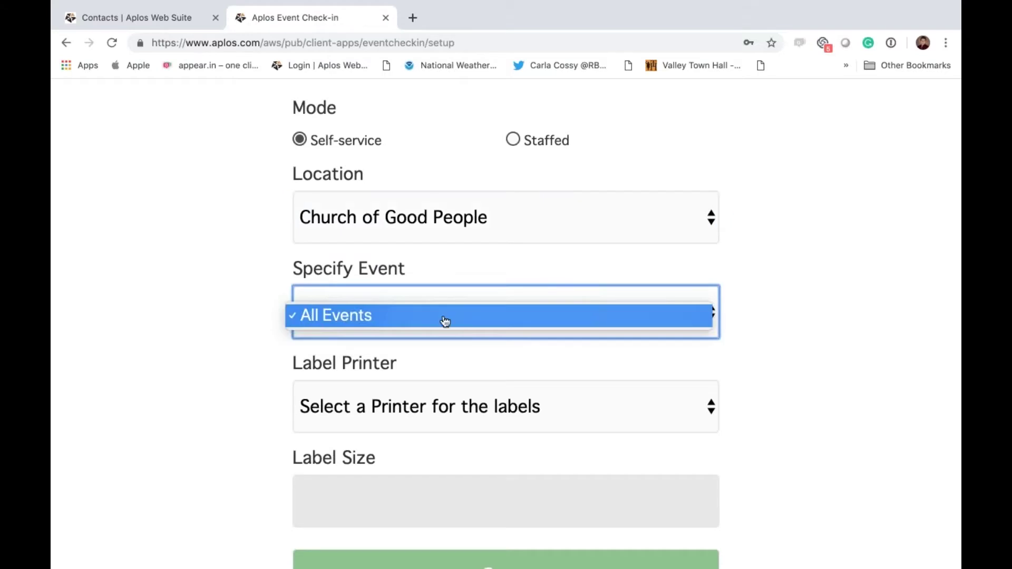
key(Return)
Step: Choose the DYMO Turbo 450 printer with Name Badge labels and start the station
click(457, 425)
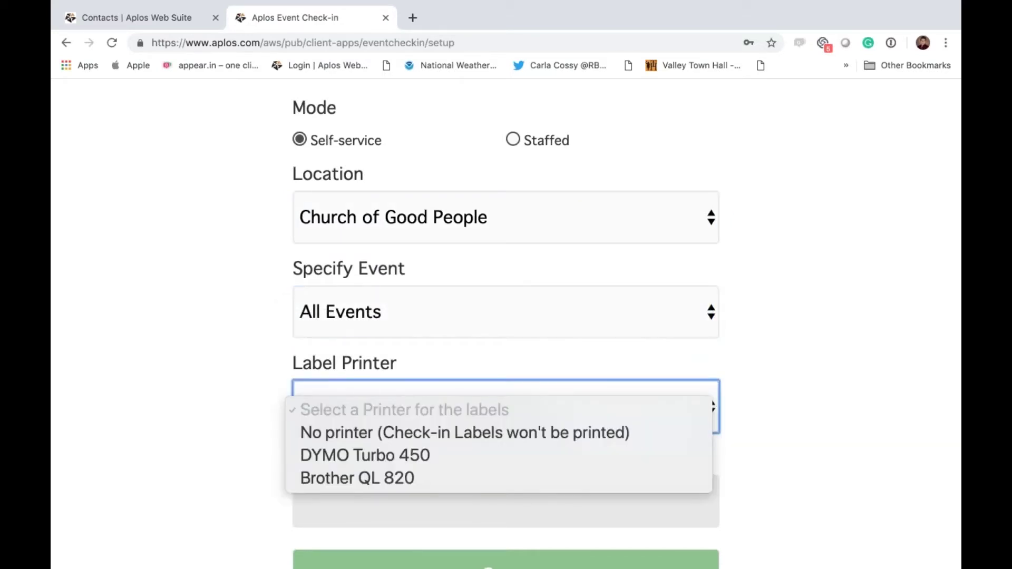
click(414, 456)
scroll(206, 416, down, 3)
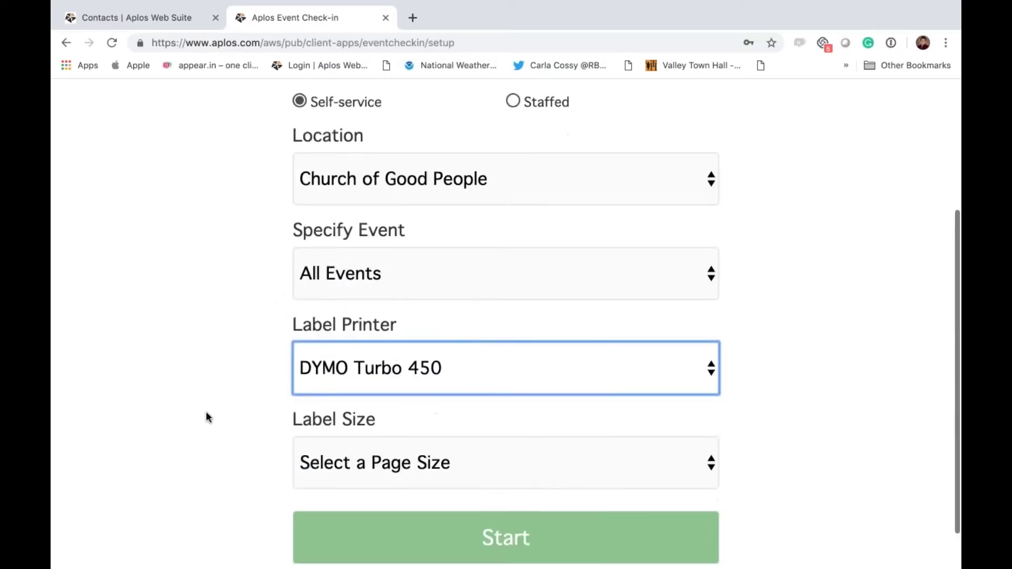
click(434, 426)
click(426, 449)
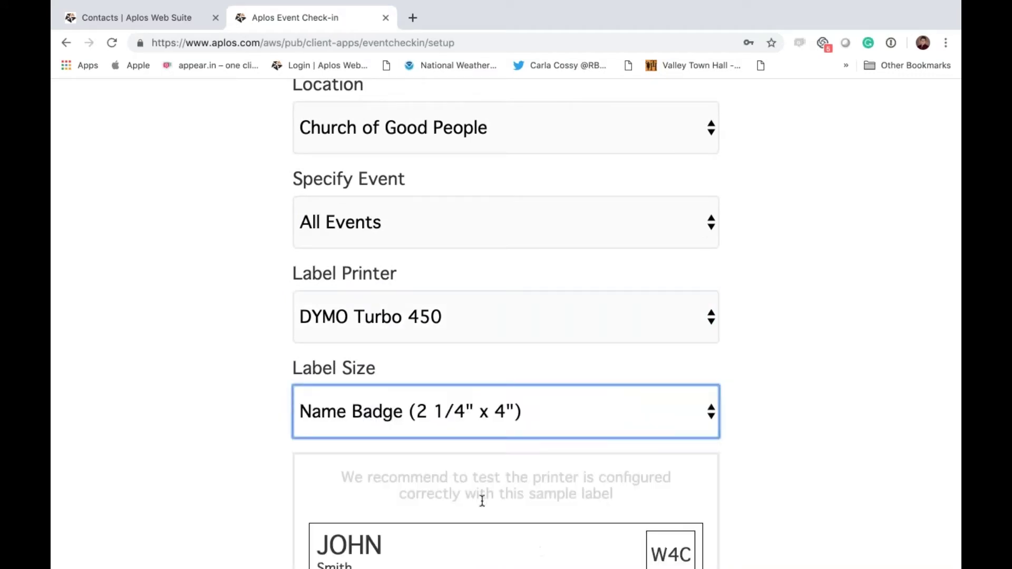
scroll(473, 504, down, 10)
click(479, 485)
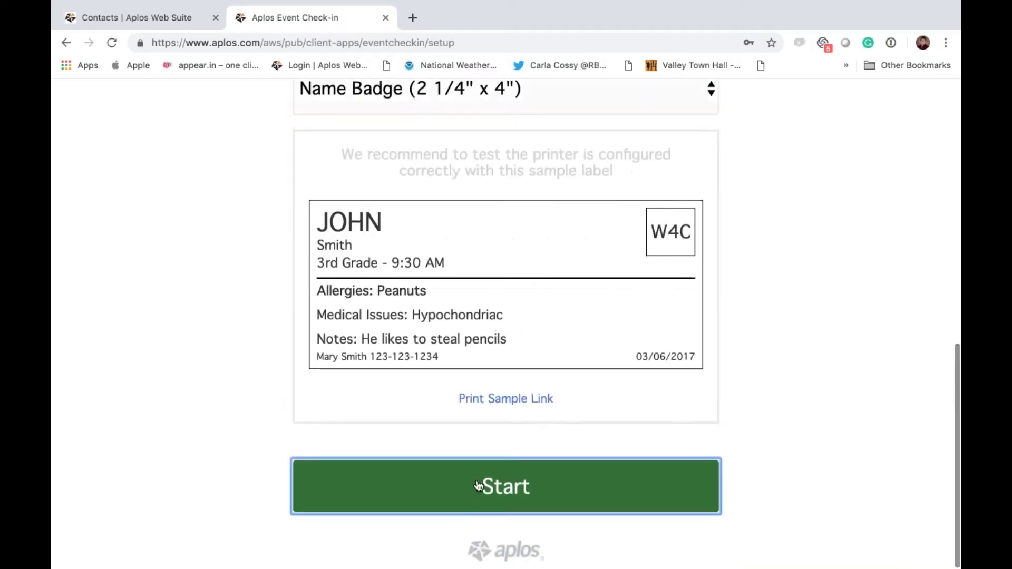
click(333, 315)
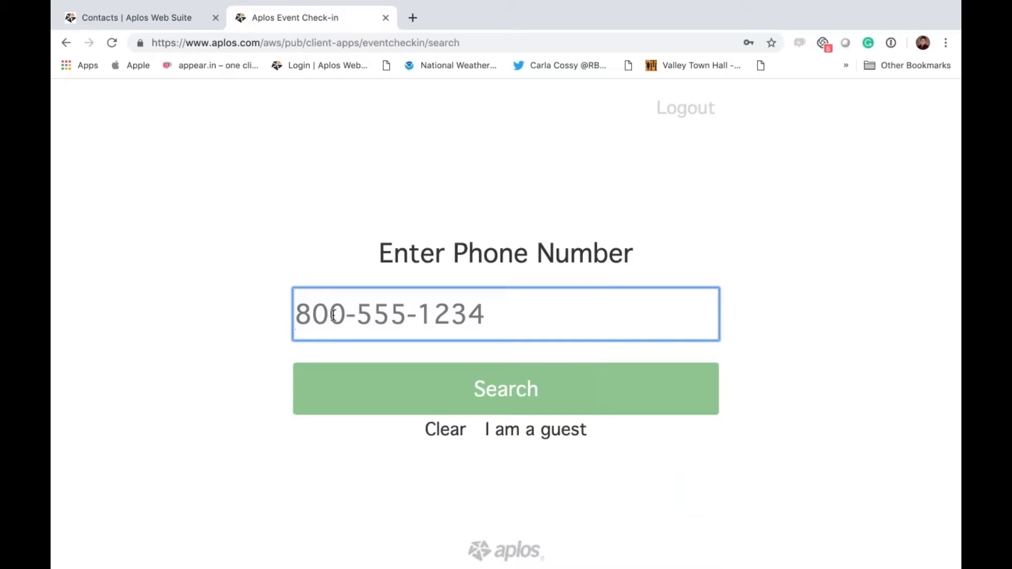
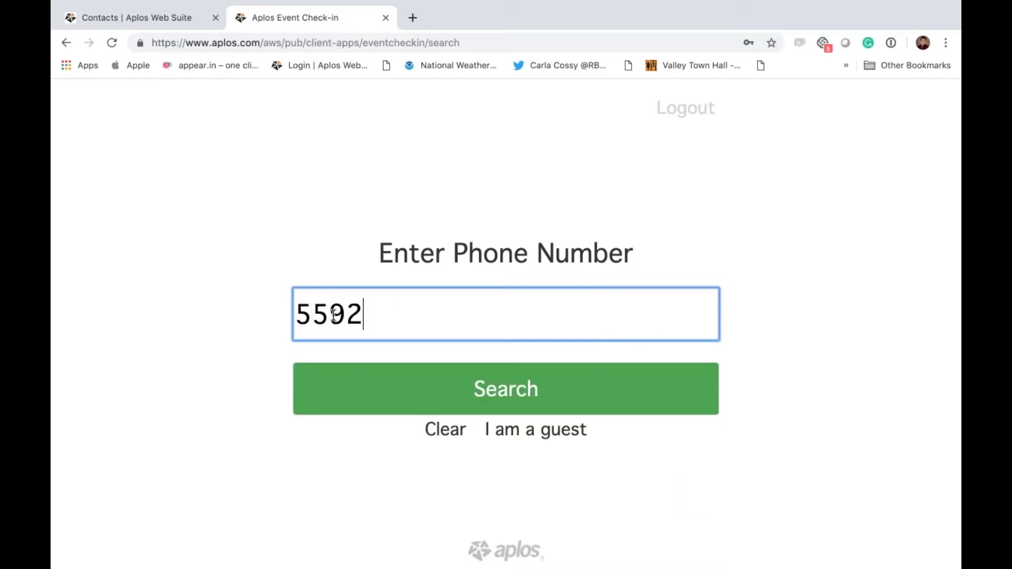
Step: Look up an attendee by phone number, cancel event selection, and close the kiosk tab
click(364, 391)
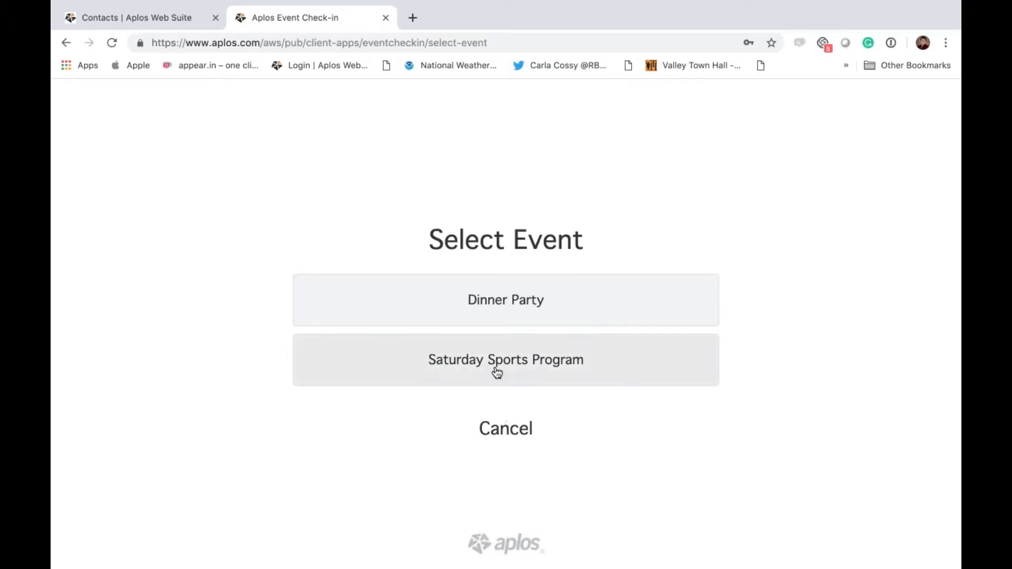
click(505, 428)
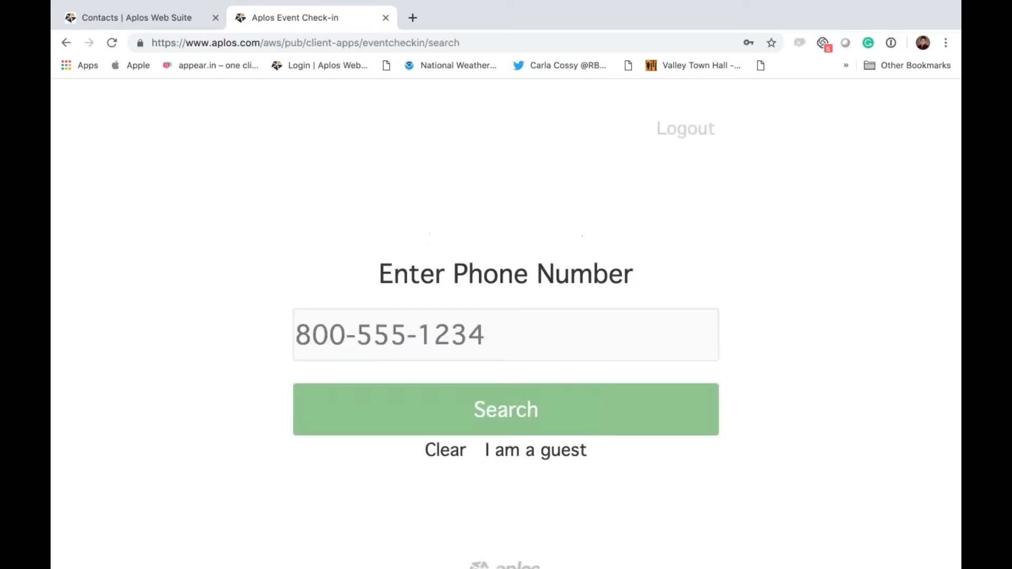
click(385, 18)
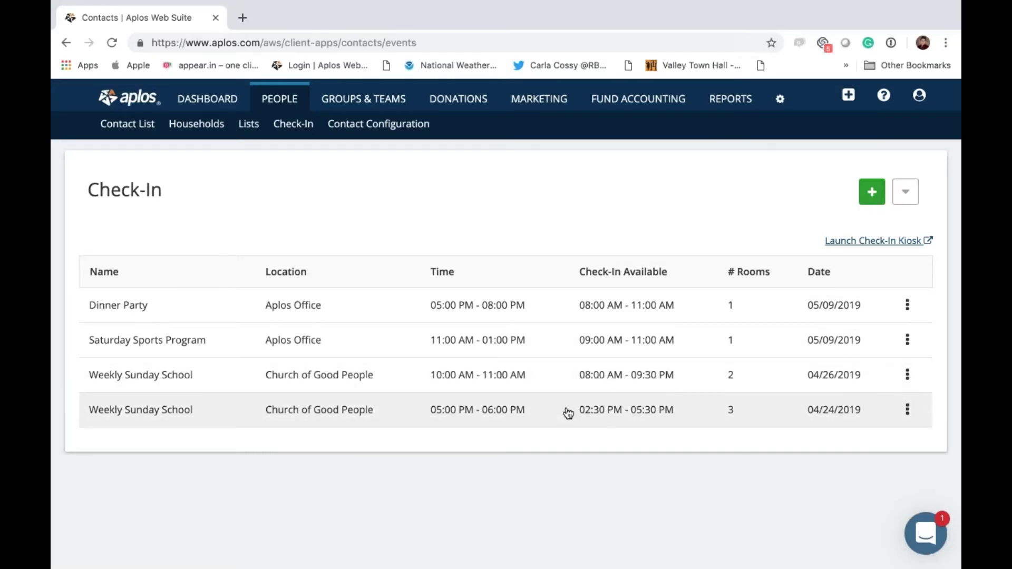
Step: Review the 04/24 Weekly Sunday School event, return to Check-In, and relaunch the kiosk
click(568, 413)
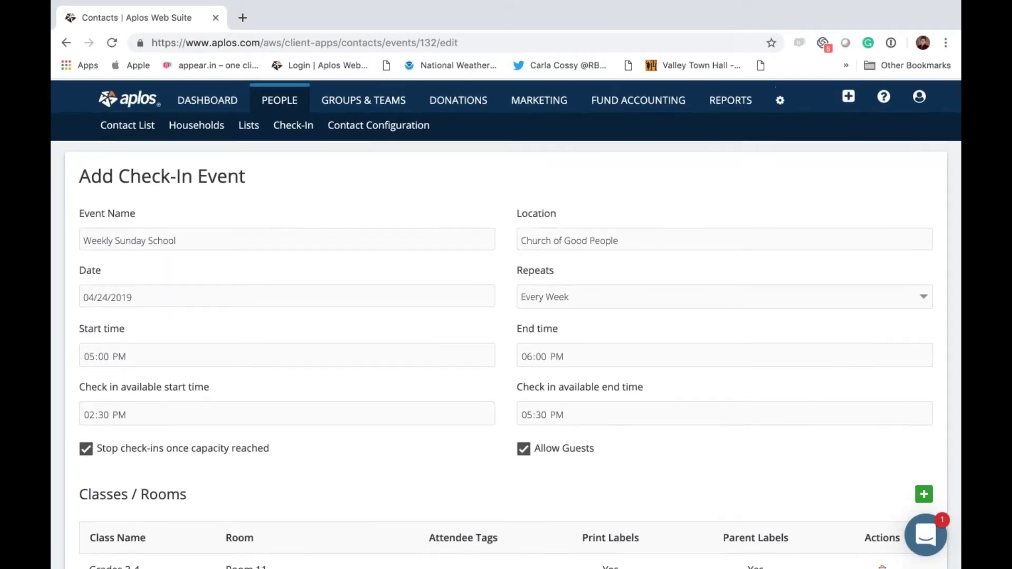
click(286, 126)
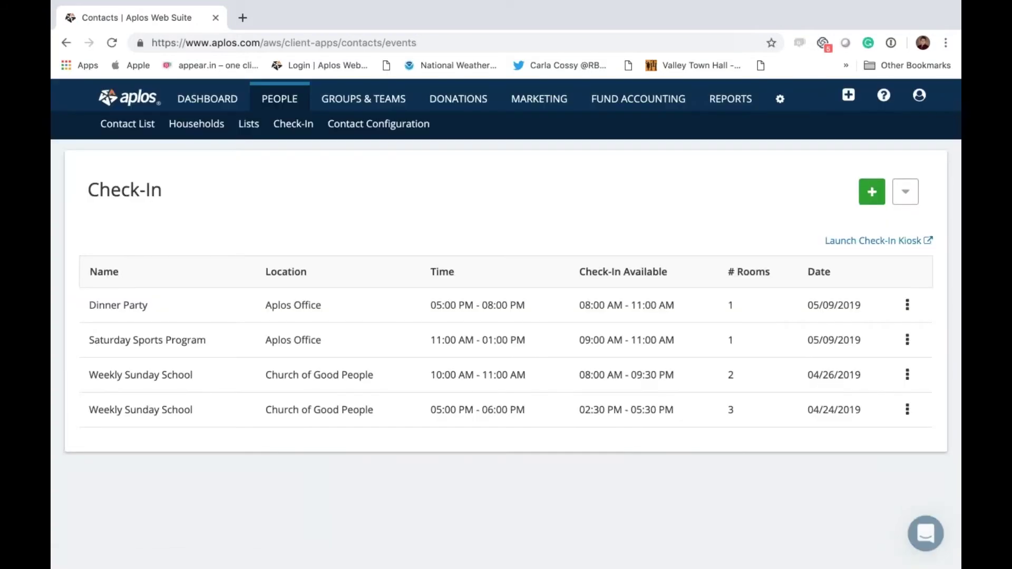
click(879, 238)
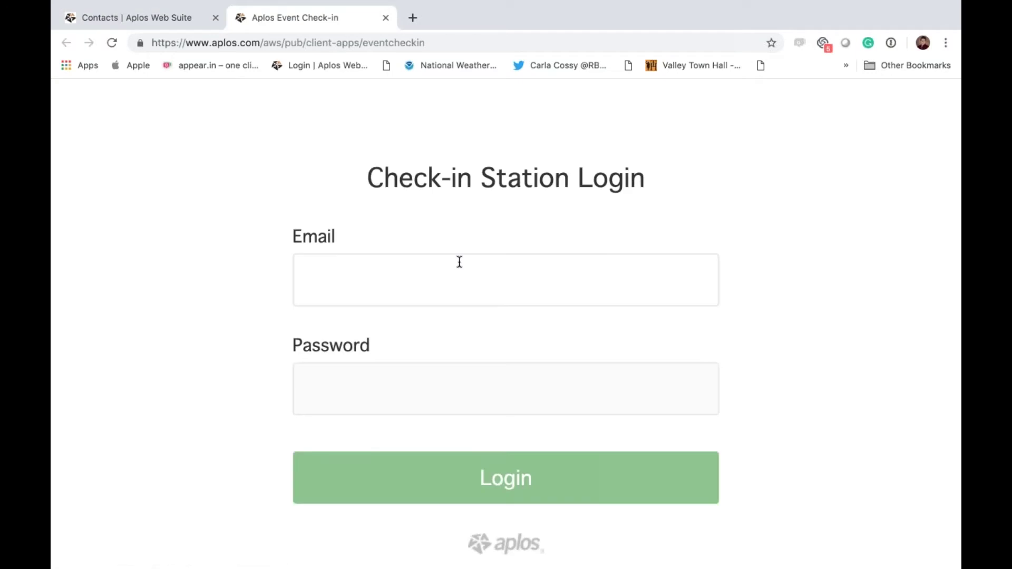
Step: Log in and set the station location to Church of Good People with All Events
click(438, 495)
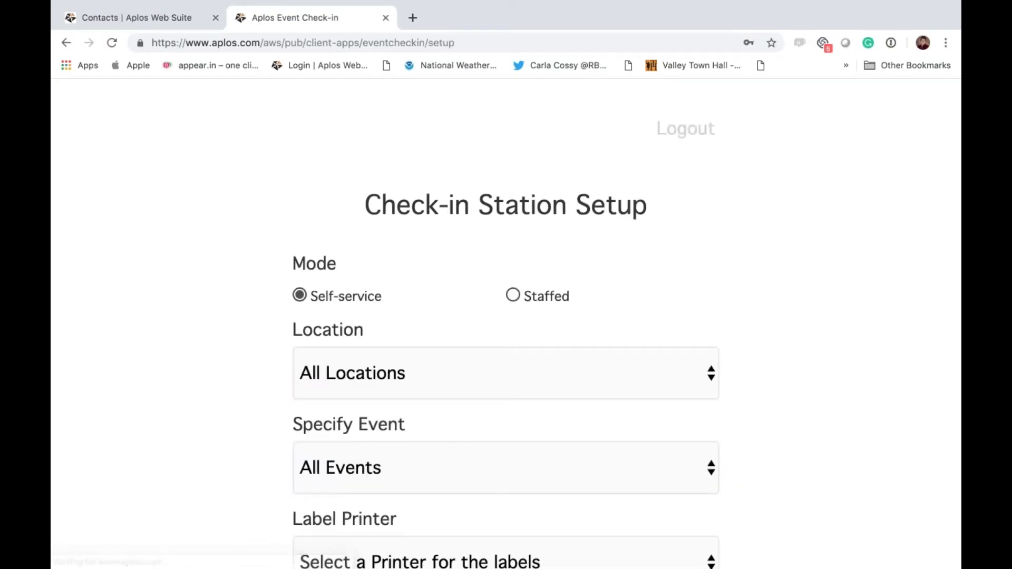
click(470, 382)
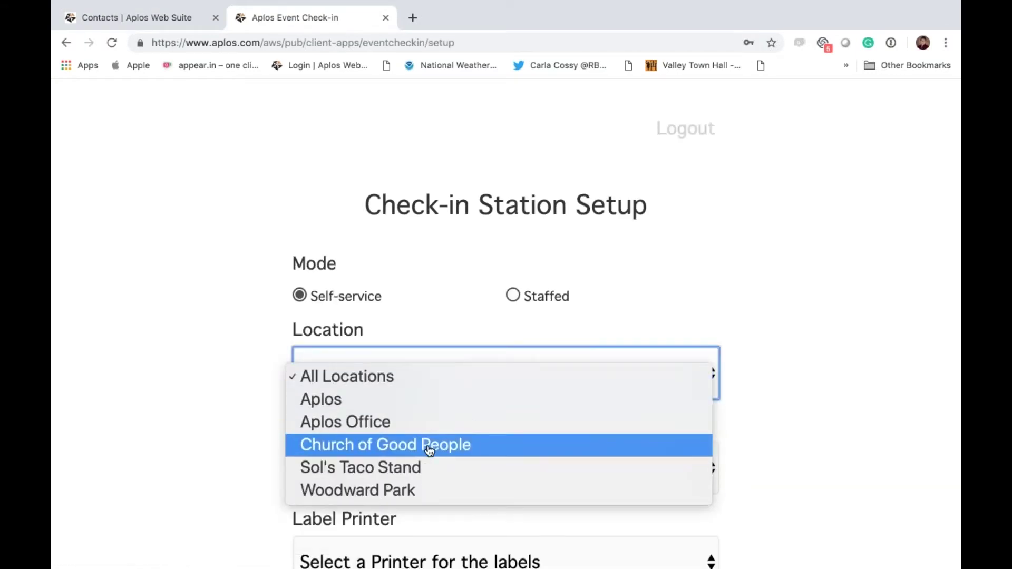
click(429, 450)
scroll(430, 449, down, 1)
click(327, 432)
click(204, 380)
scroll(244, 404, down, 4)
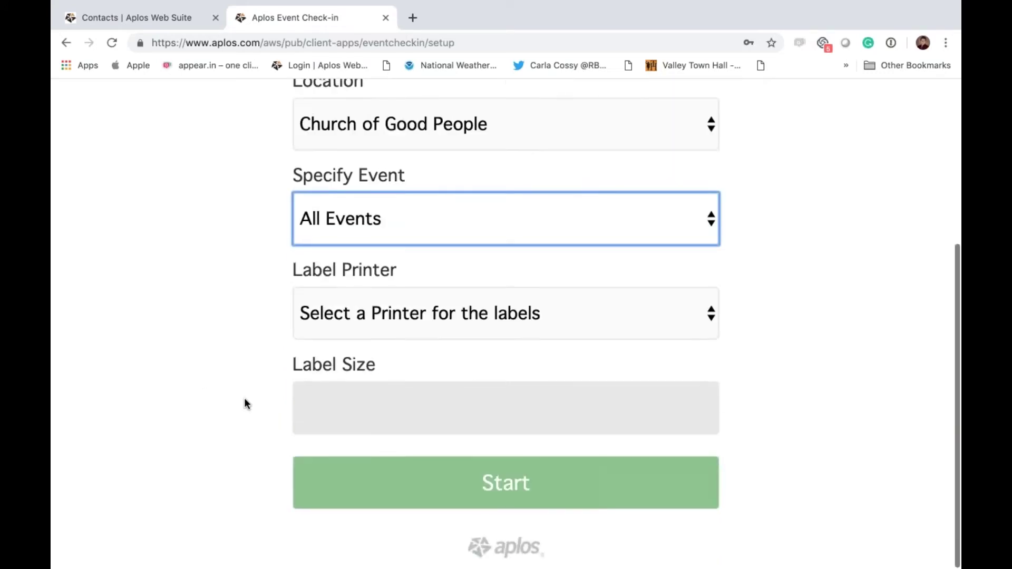
scroll(244, 404, up, 5)
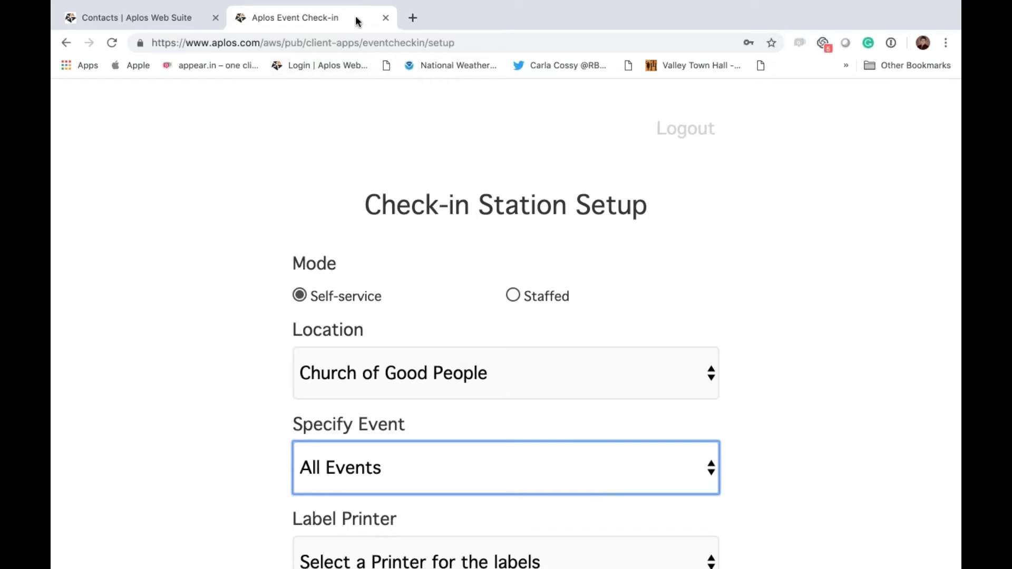
Step: Close the kiosk, open the Dinner Party event, and save it with its 08:00–11:00 AM check-in window
click(386, 18)
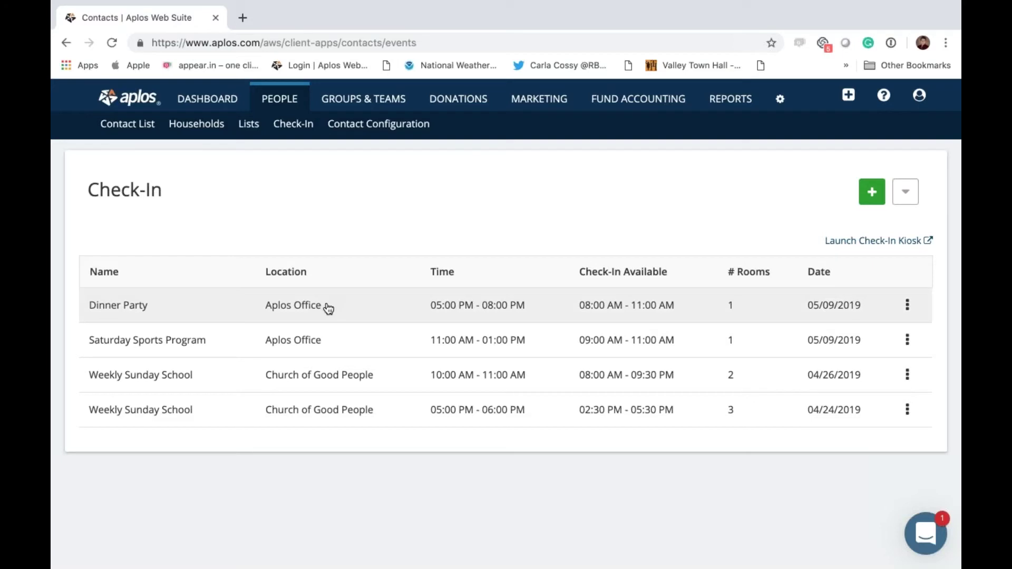
click(328, 308)
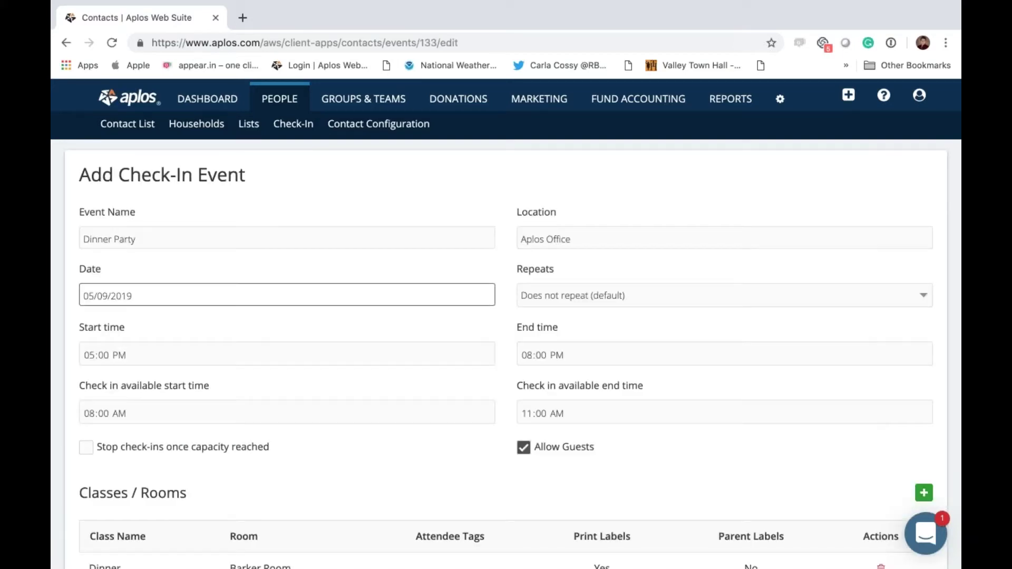
scroll(506, 348, down, 5)
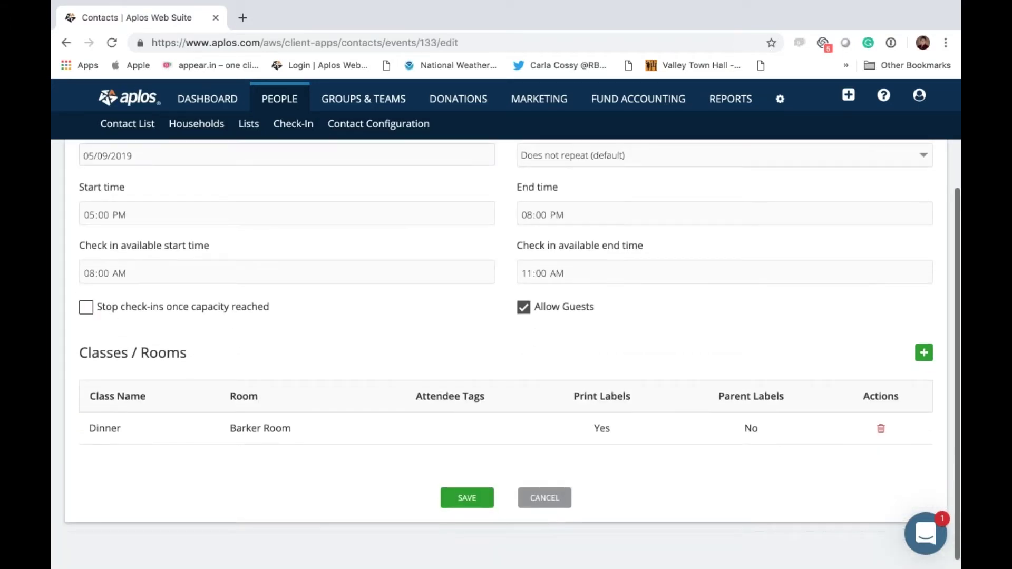
scroll(506, 348, up, 5)
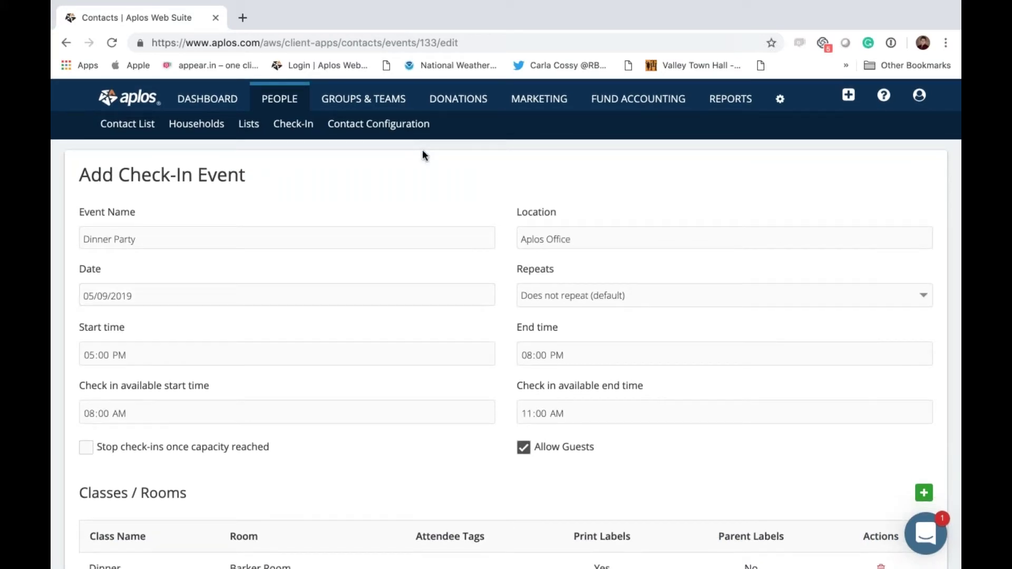
scroll(422, 152, down, 3)
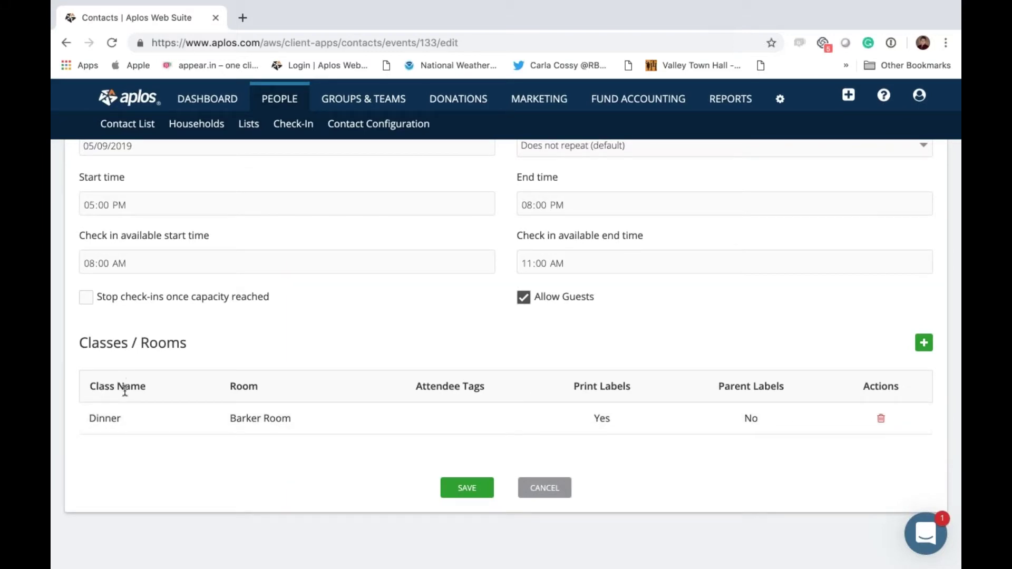
scroll(104, 421, up, 5)
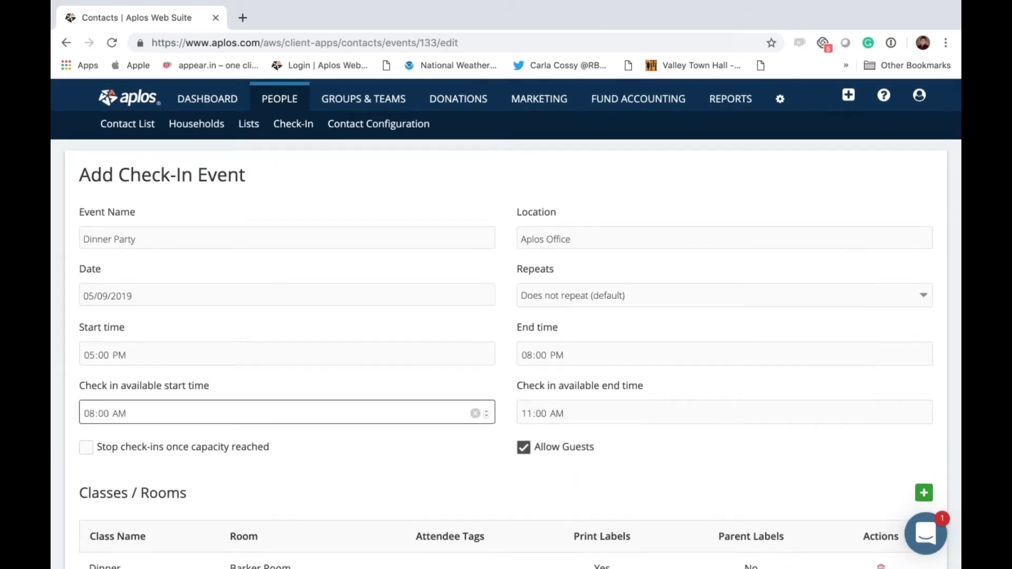
scroll(104, 420, down, 3)
scroll(104, 420, up, 3)
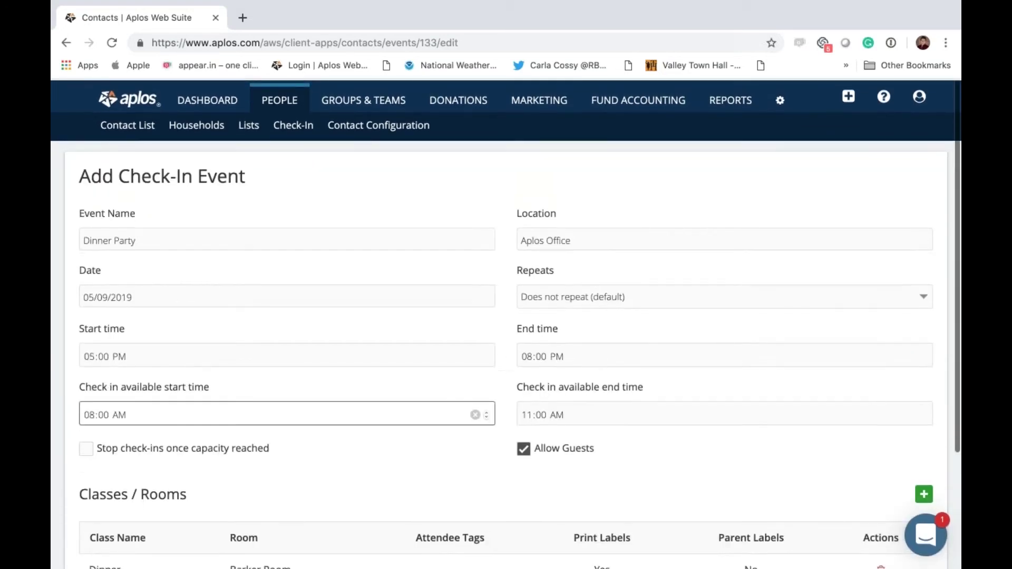
scroll(186, 206, down, 3)
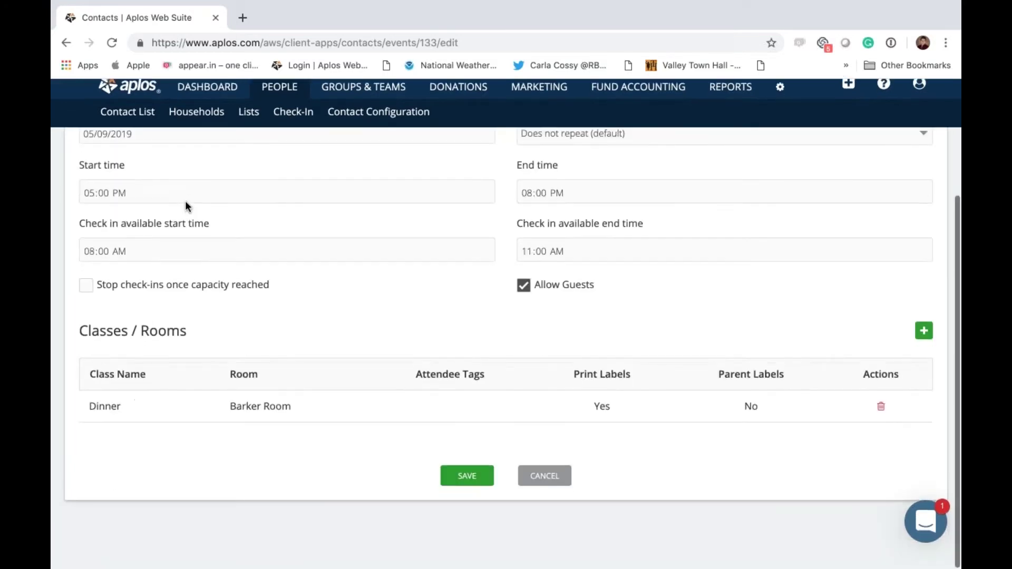
scroll(185, 206, up, 3)
scroll(185, 206, down, 3)
scroll(185, 205, up, 3)
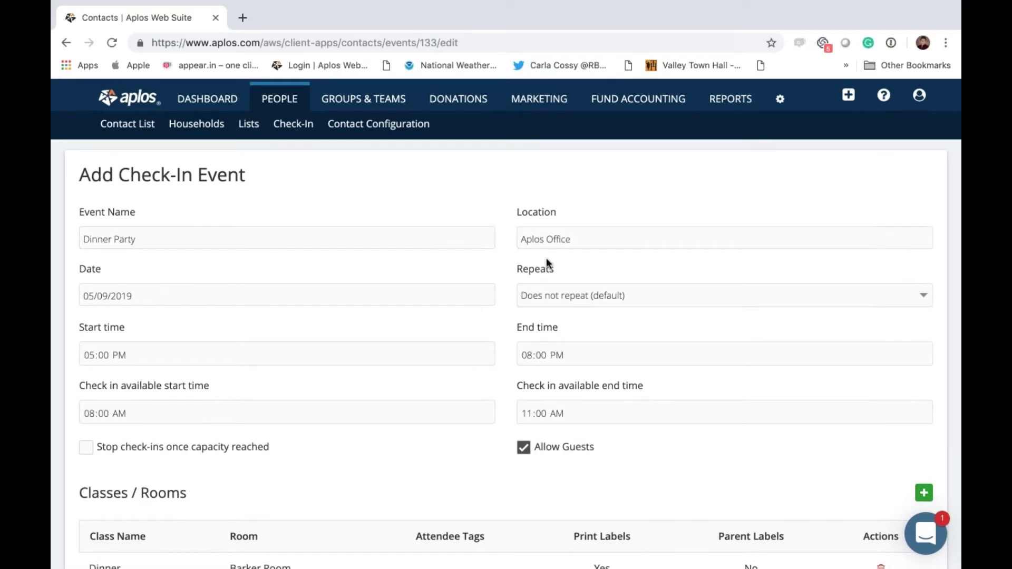
scroll(547, 258, down, 3)
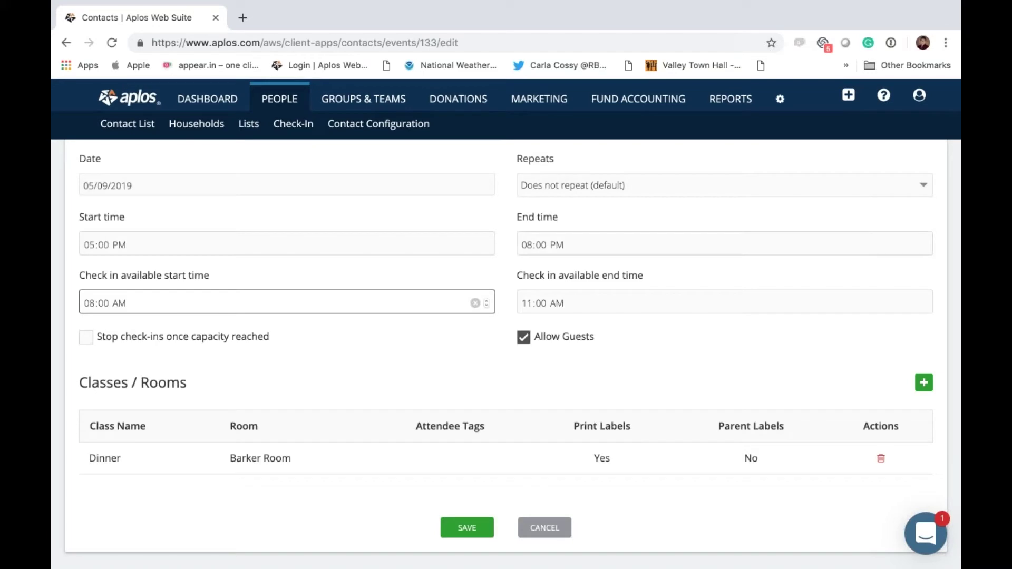
scroll(287, 303, down, 1)
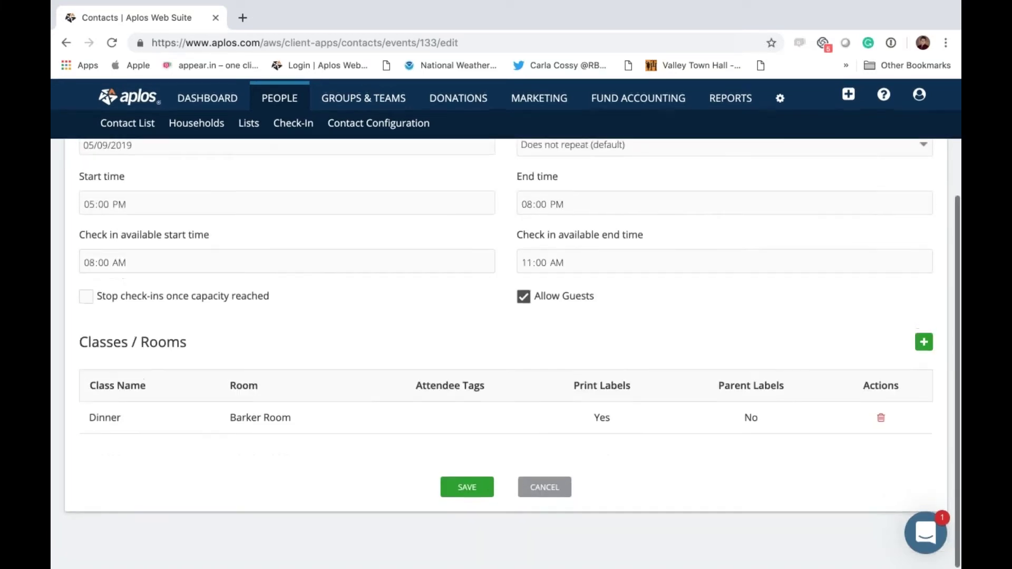
click(466, 495)
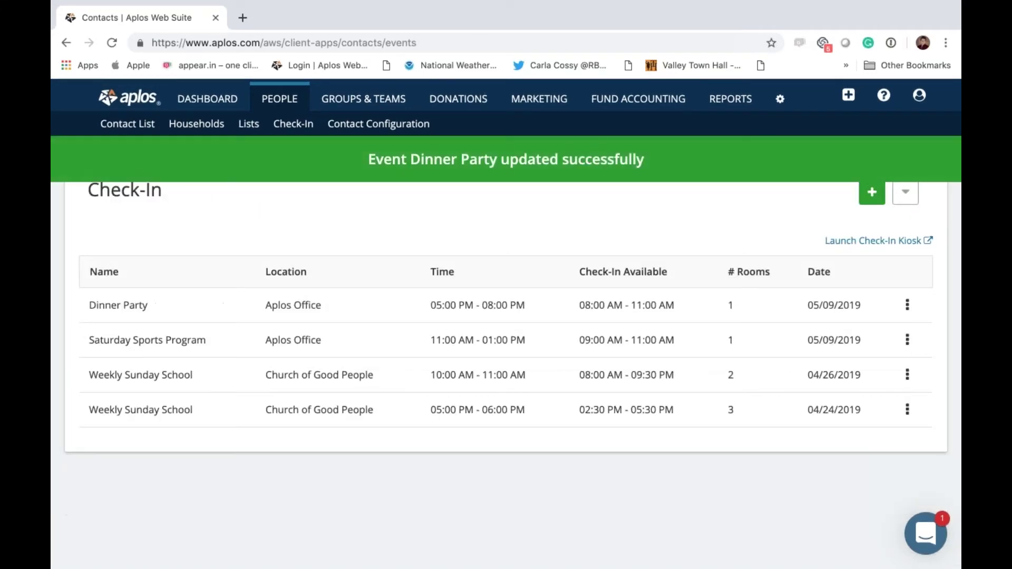
click(846, 241)
Step: Log in and set up a staffed station at the Aplos Office location
click(413, 472)
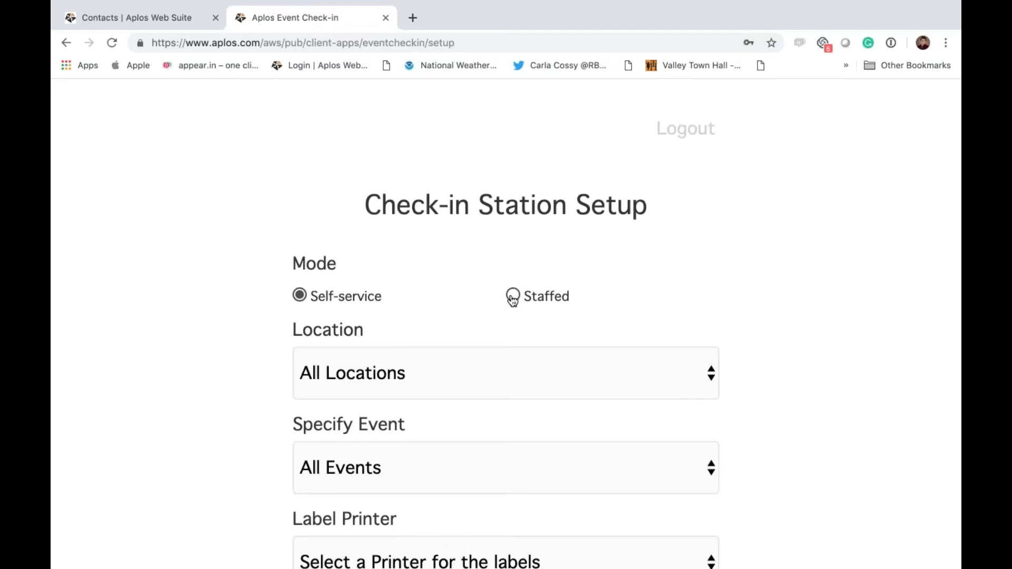
click(514, 297)
click(501, 375)
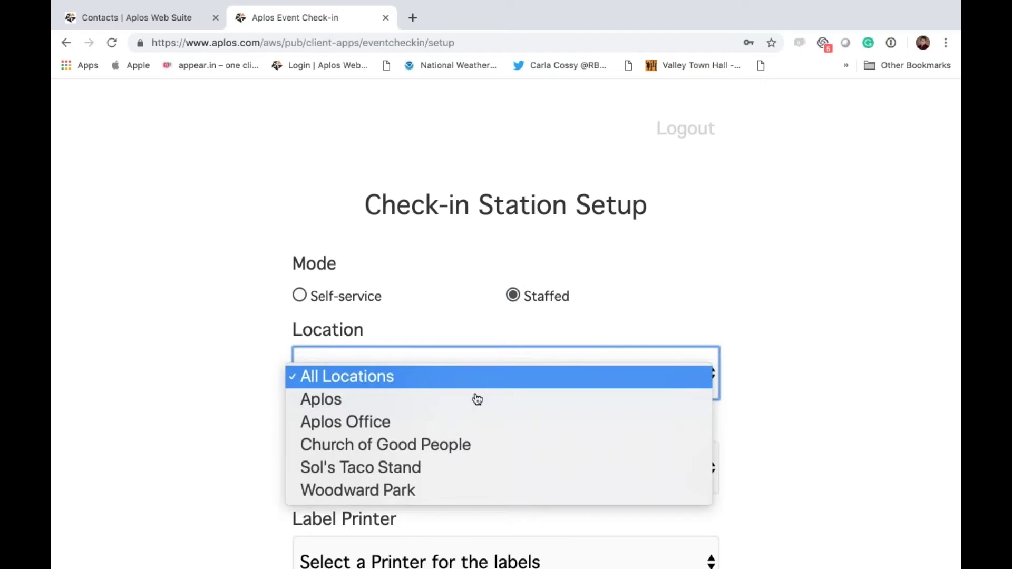
click(464, 422)
Step: Limit the station to the Dinner Party with no label printer and start it
scroll(460, 388, down, 3)
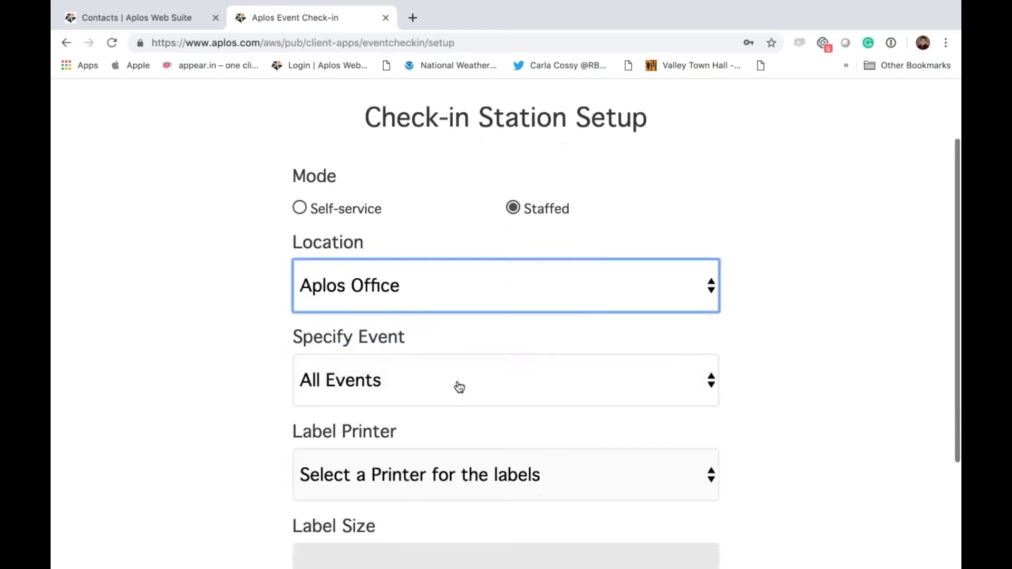
click(460, 388)
click(436, 407)
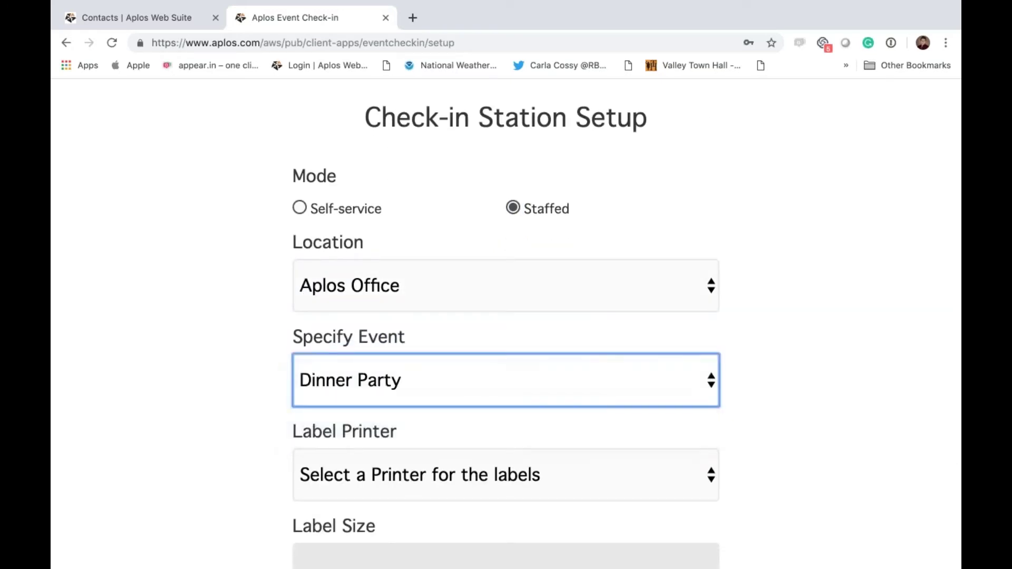
scroll(460, 388, down, 3)
click(460, 316)
click(447, 344)
click(452, 495)
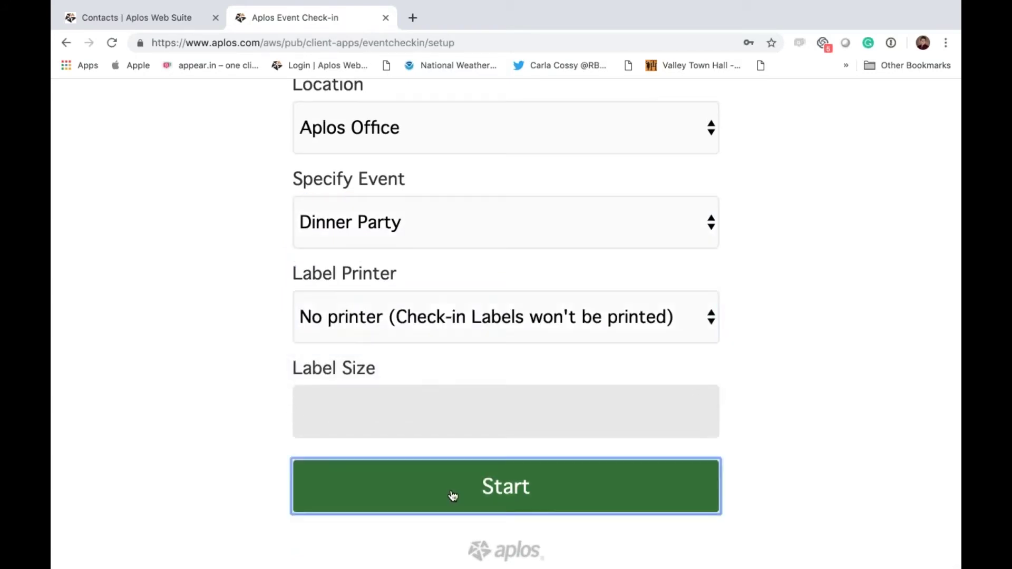
click(387, 353)
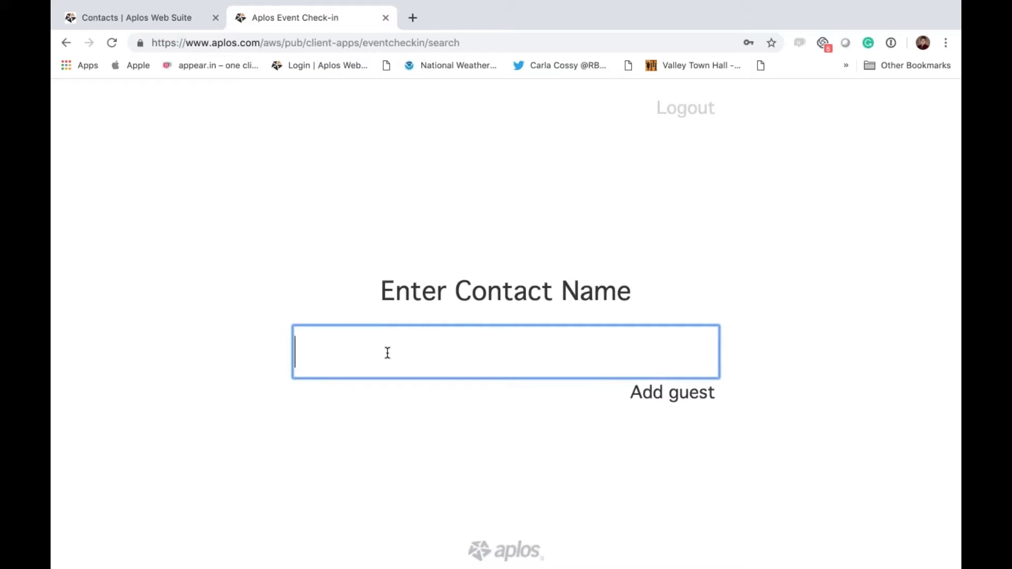
Step: Search the family's surname, pick the contact, and choose the Dinner Party event
text(acre)
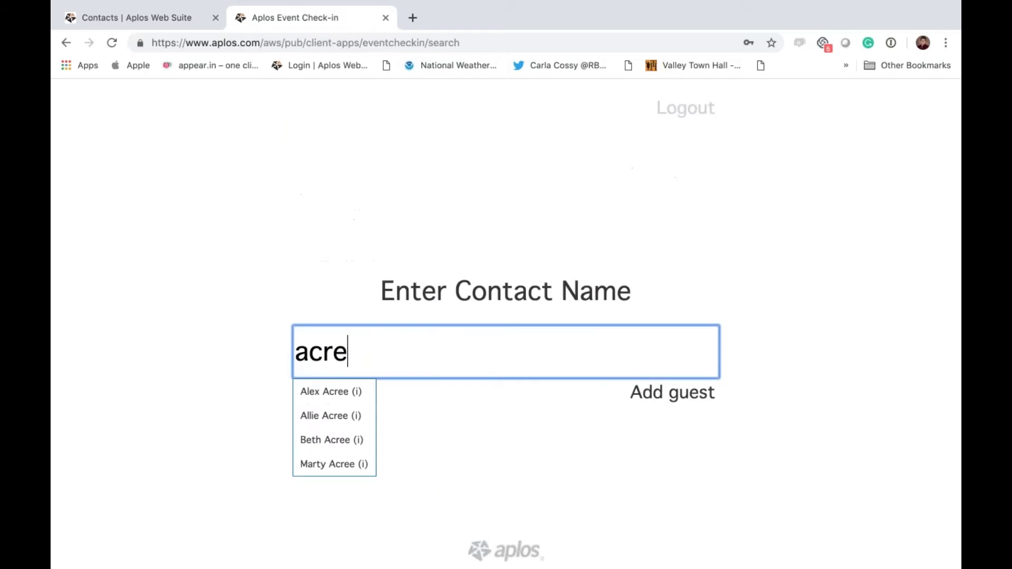
click(331, 416)
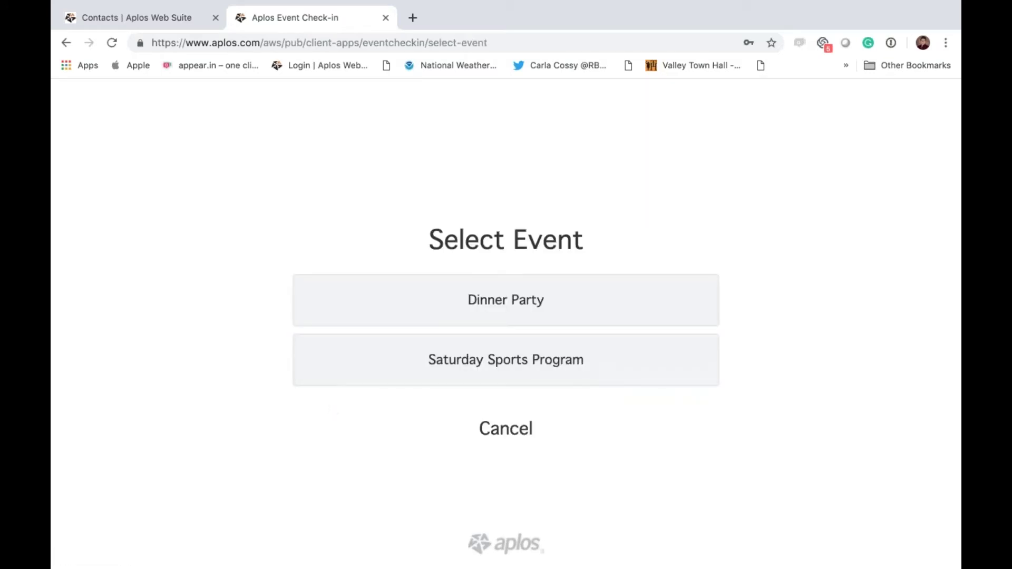
click(505, 304)
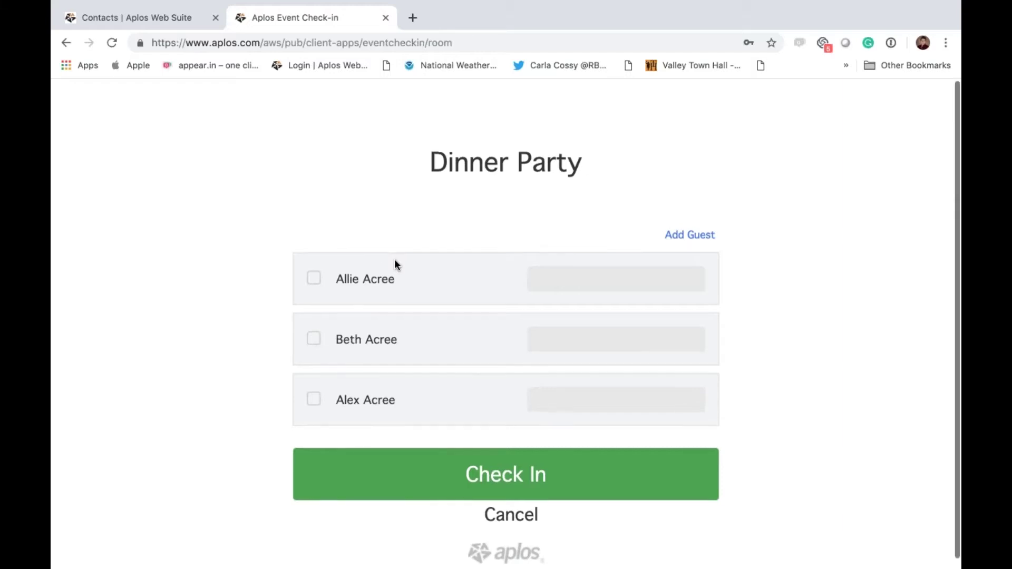
Step: Check all three family members into the Dinner room, with the second as contact adult
scroll(397, 263, down, 1)
click(314, 270)
click(540, 266)
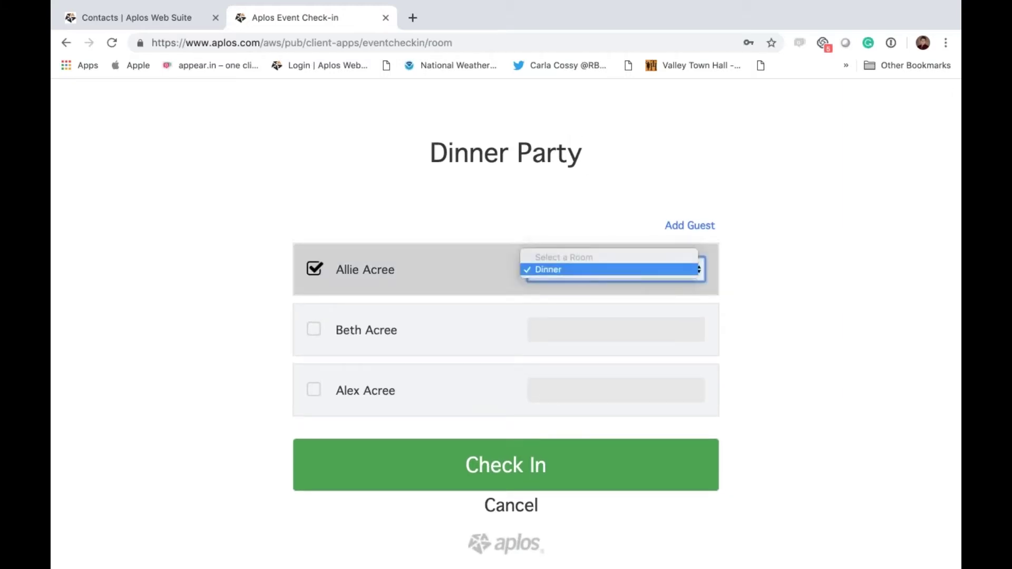
click(588, 271)
click(313, 331)
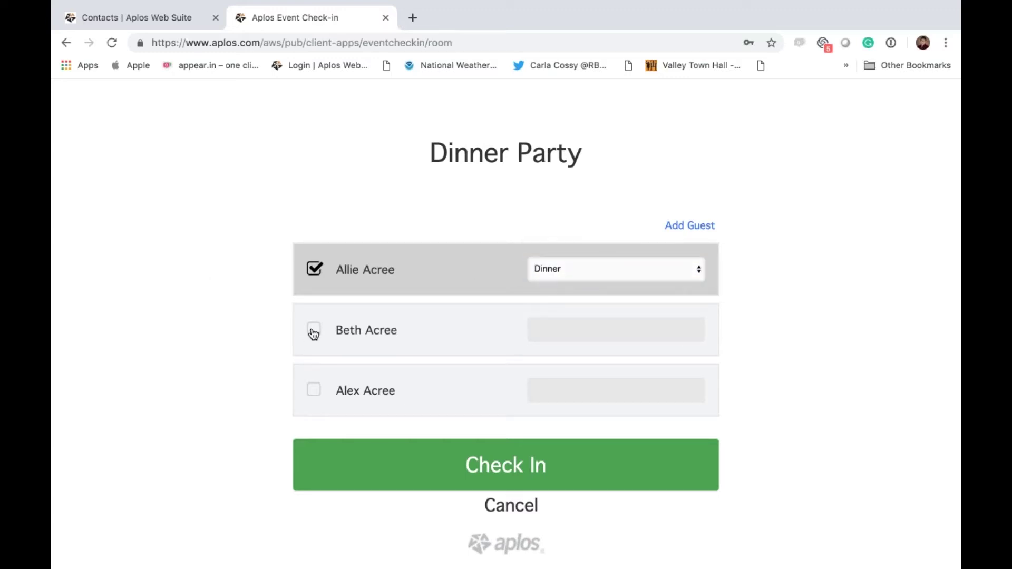
click(310, 389)
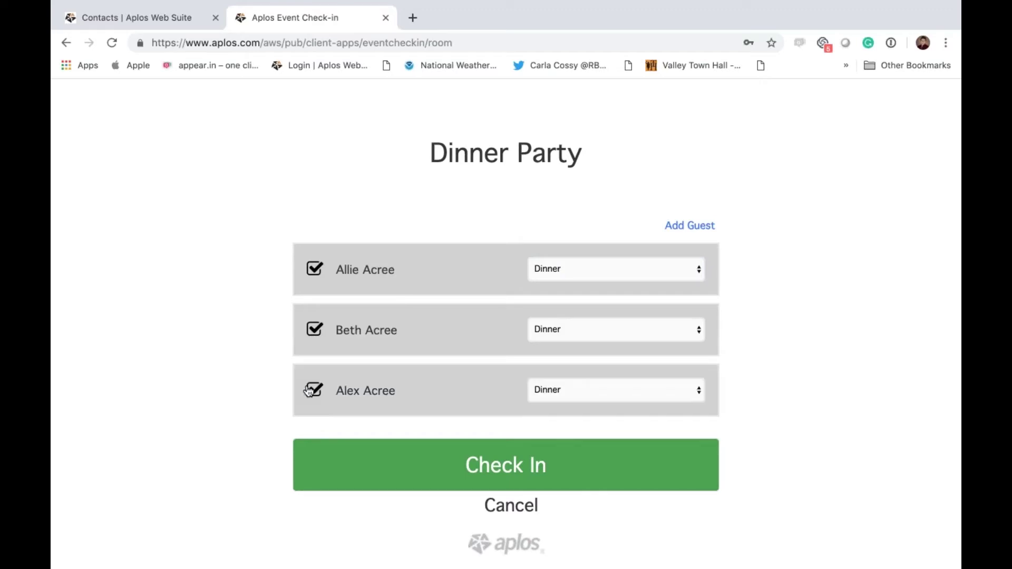
click(495, 464)
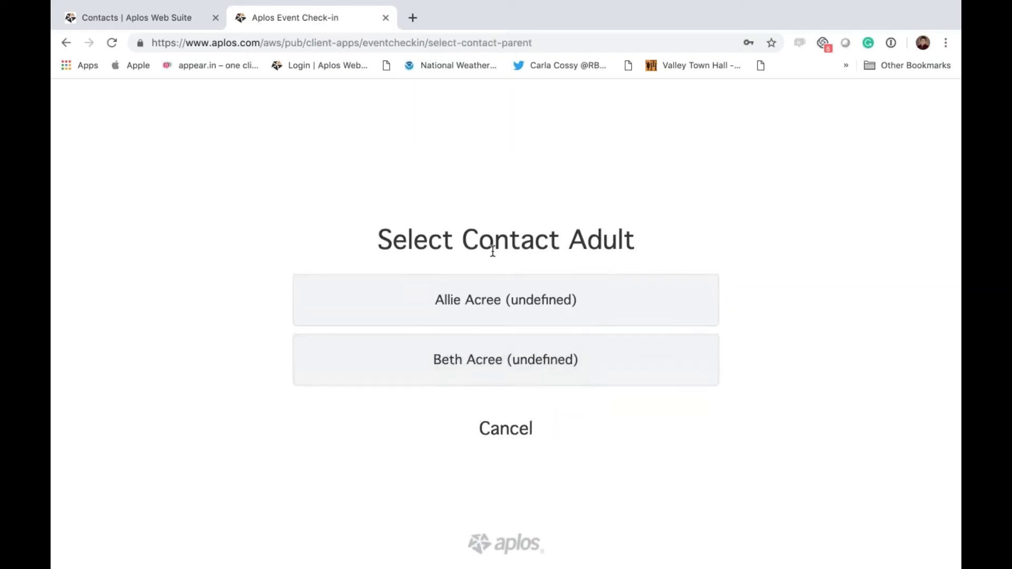
click(449, 373)
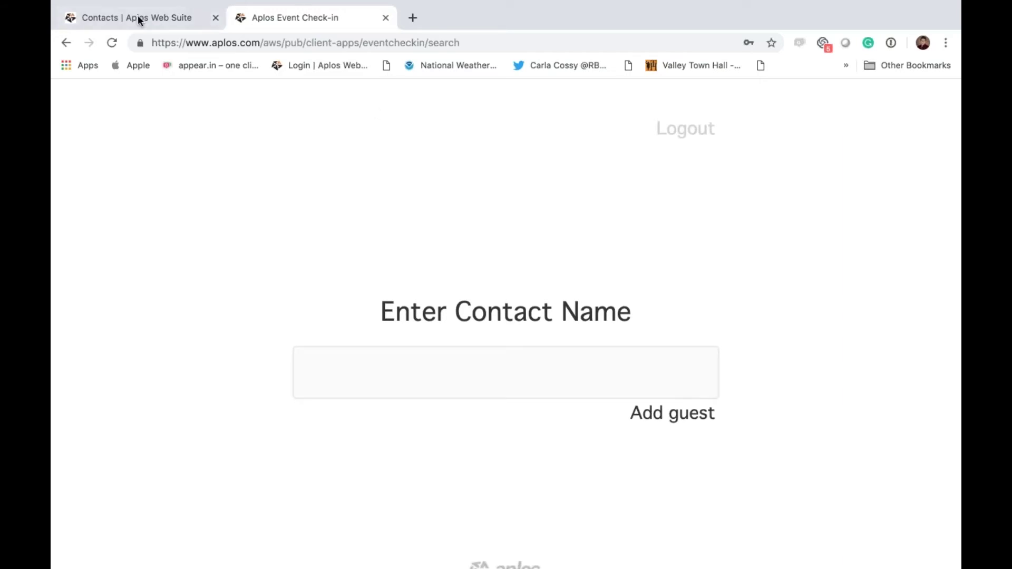
Step: Close the kiosk and open the Dinner Party's Attendance Report from its action menu
click(386, 19)
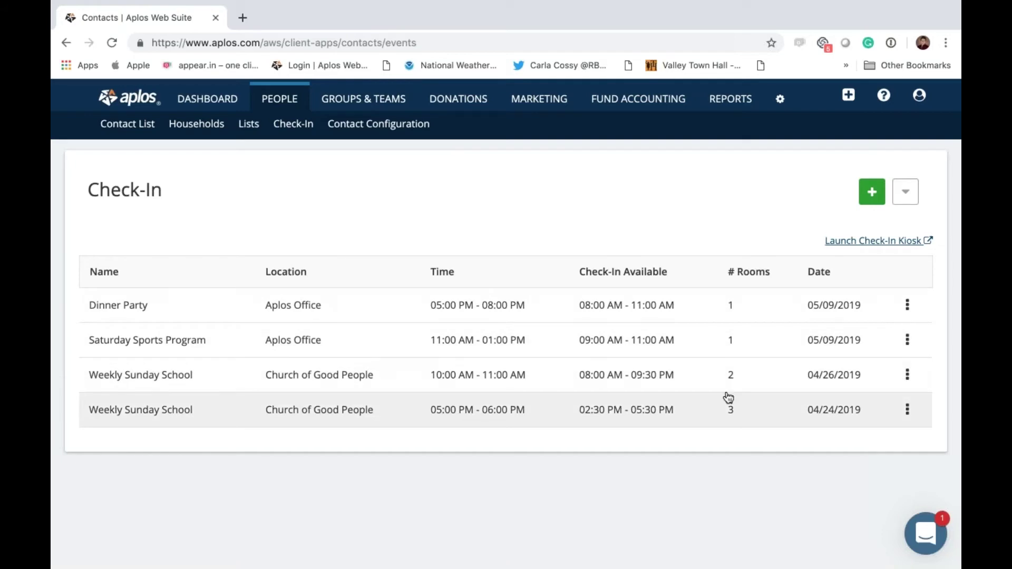
click(908, 309)
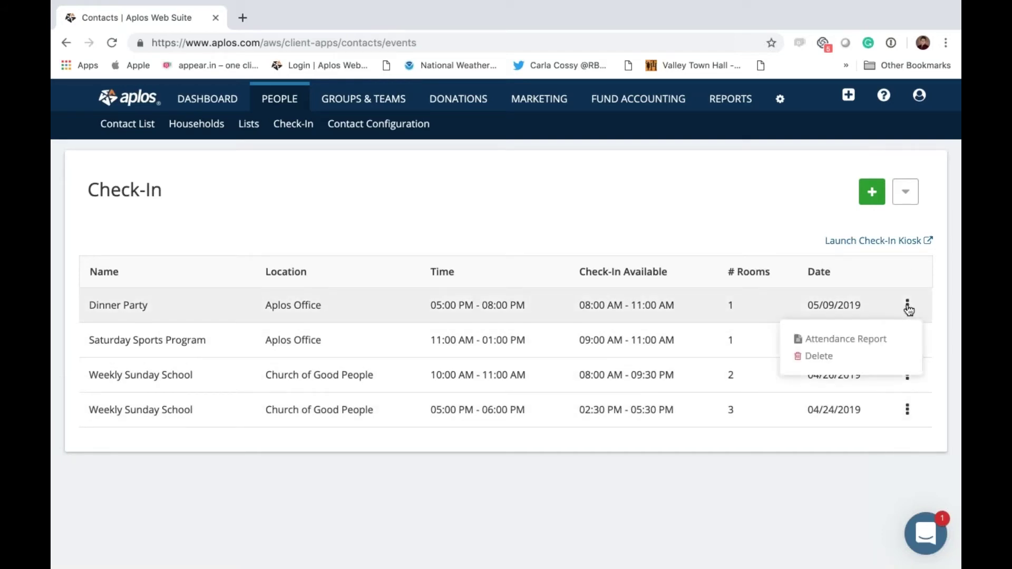
click(826, 344)
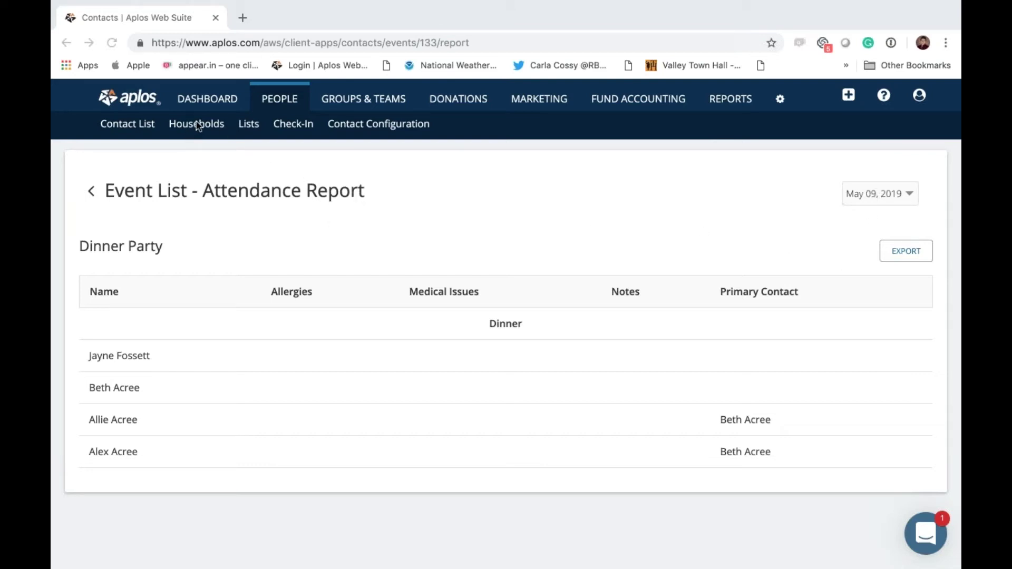
click(191, 161)
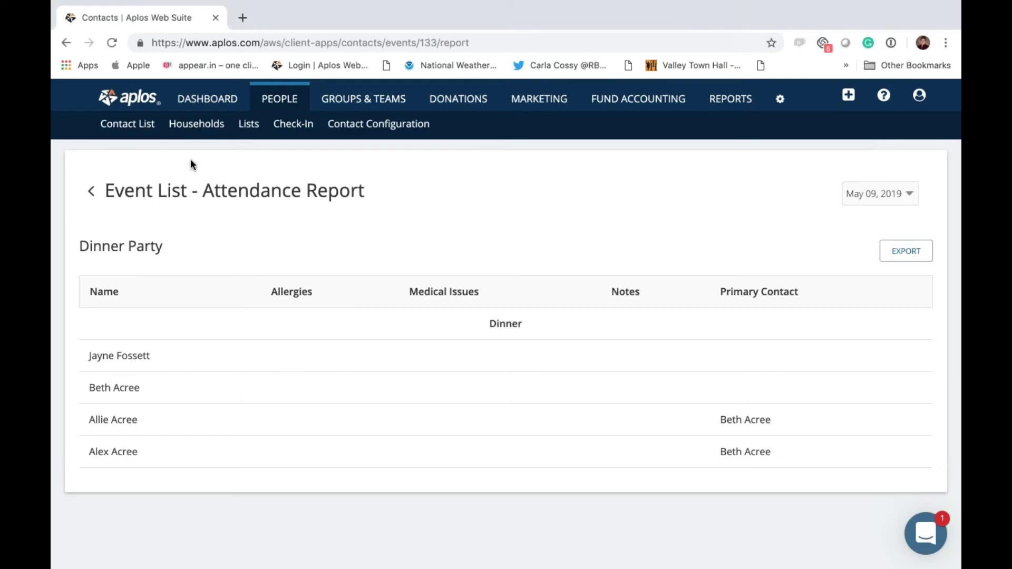
Step: Go back to the Check-In list, create a new event, and reach the Repeats dropdown
click(292, 131)
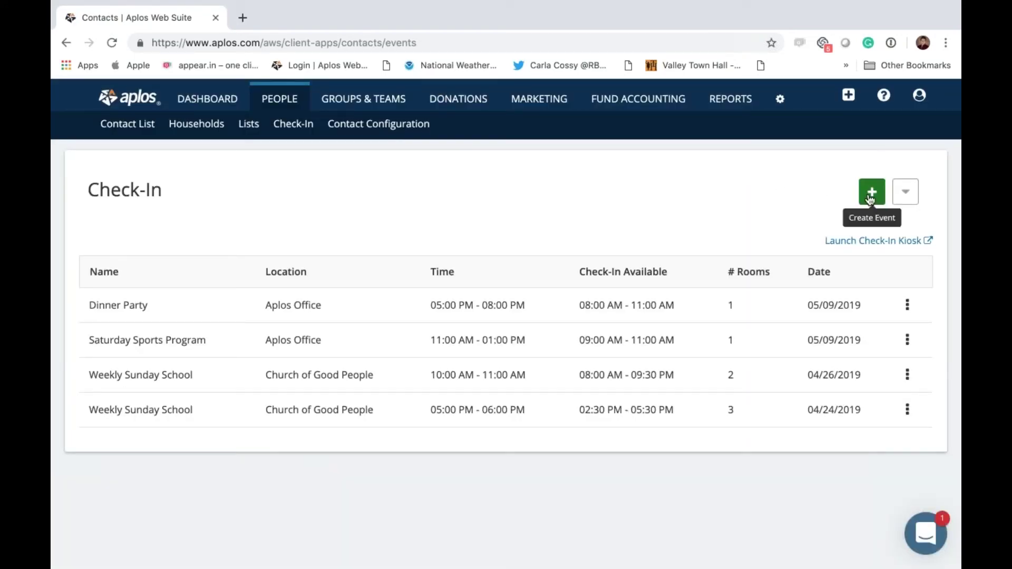
click(872, 193)
key(Tab)
key(Tab)
key(space)
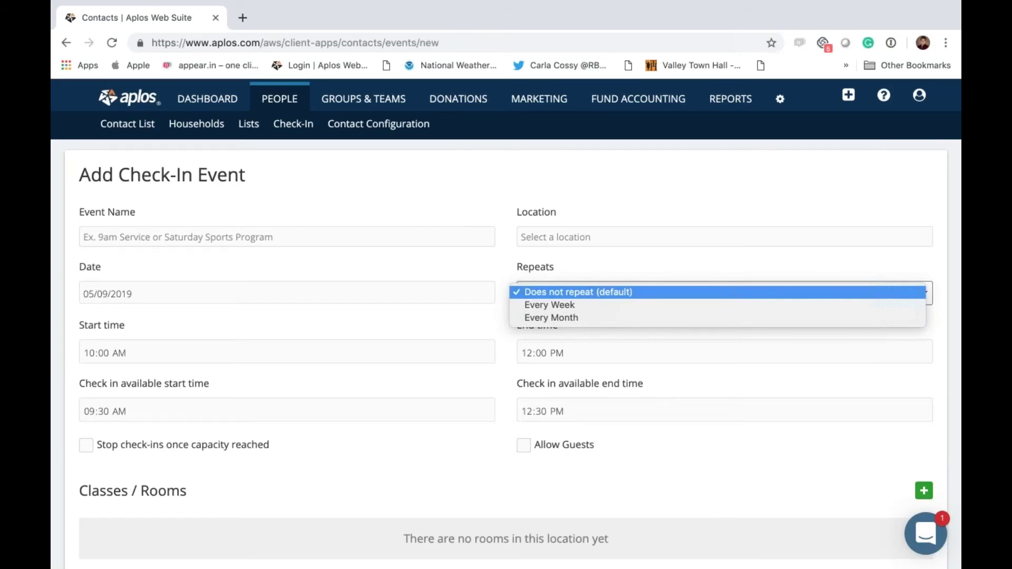
key(Return)
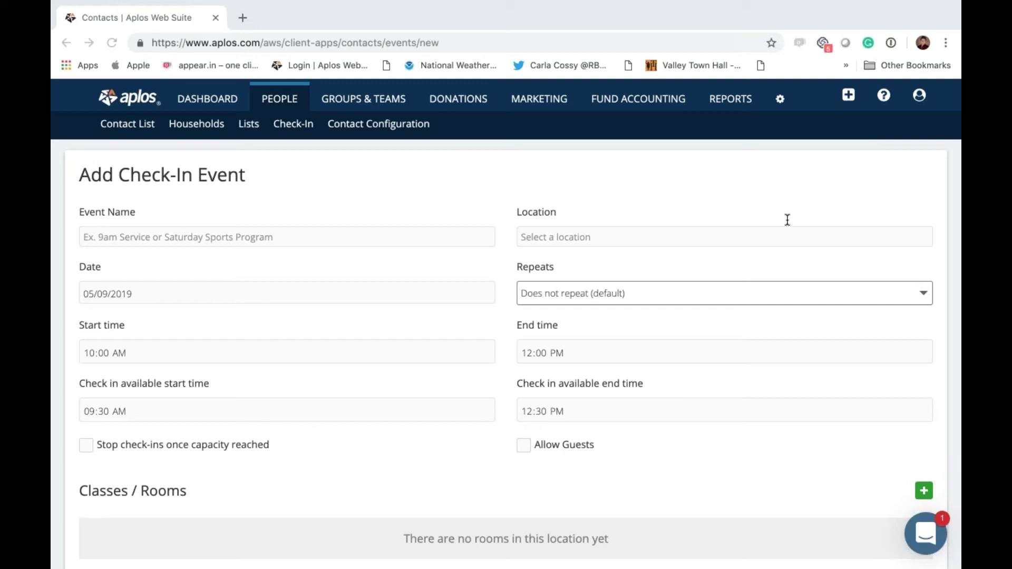
click(491, 167)
scroll(651, 249, down, 5)
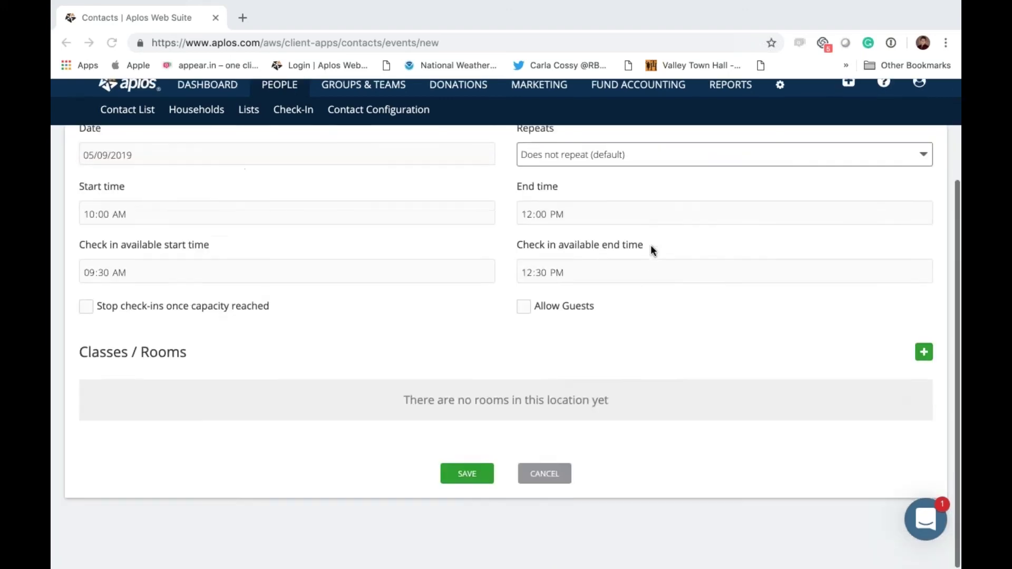
scroll(651, 248, up, 5)
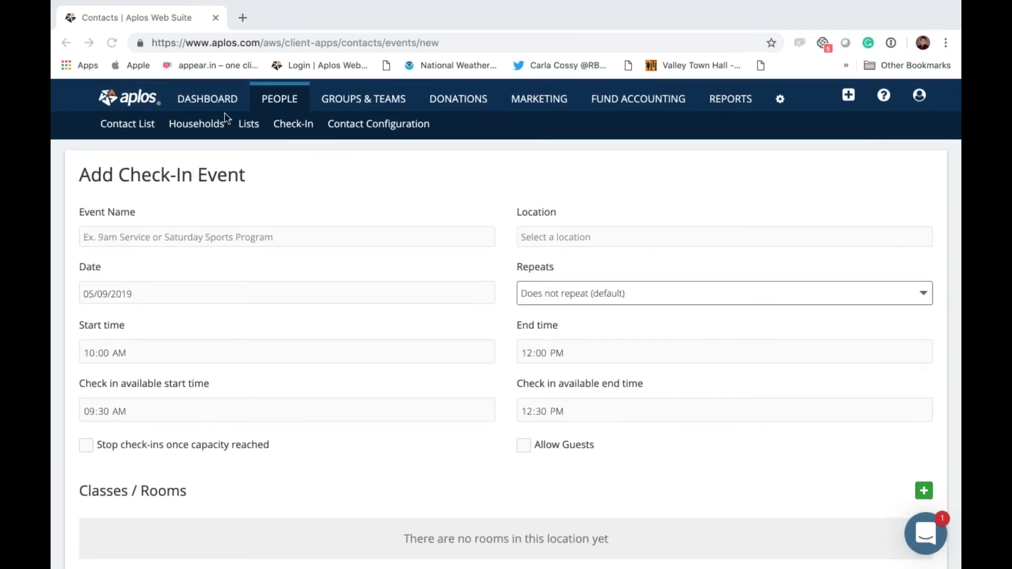
Step: Leave the unsaved form and return to the Check-In events list
click(301, 126)
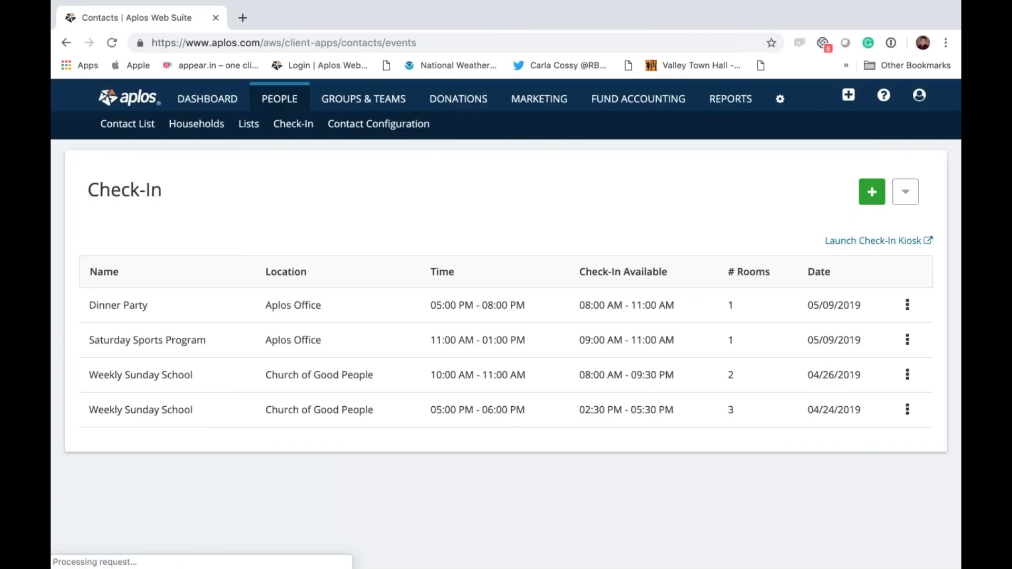
Step: Open and log in to the check-in kiosk: Staffed mode, Aplos Office, Dinner Party, no label printer
click(855, 242)
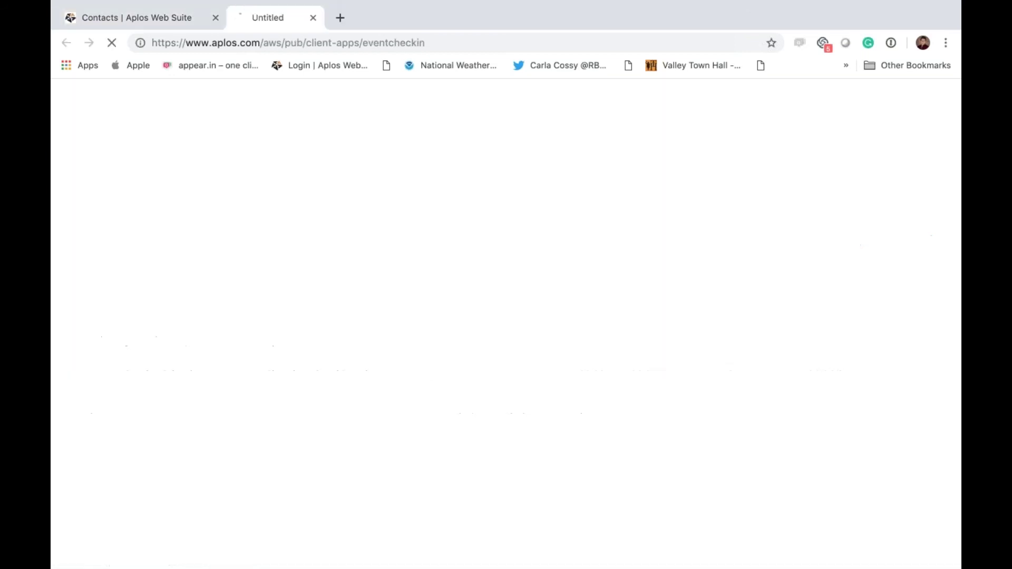
key(Return)
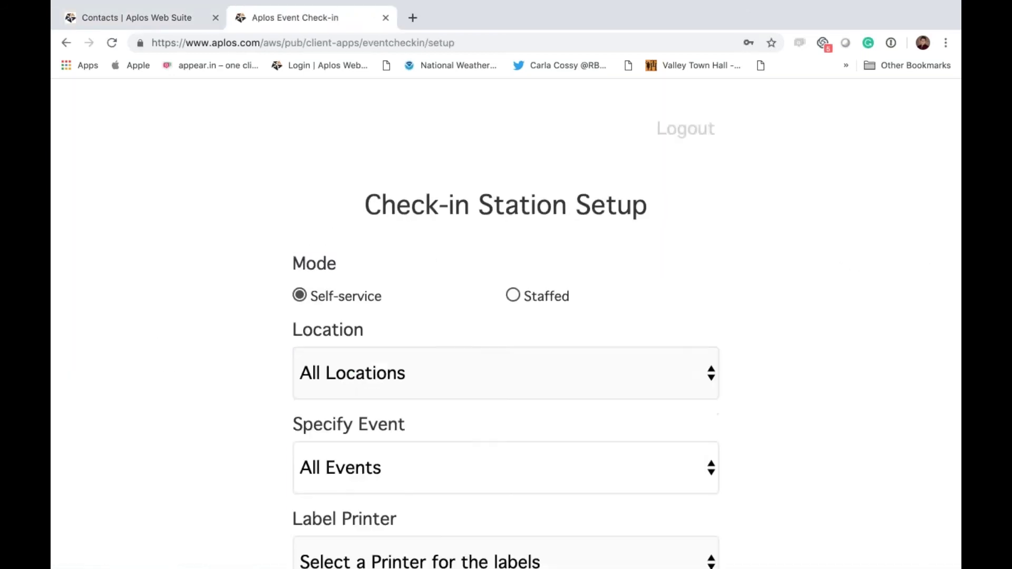
click(516, 299)
click(509, 372)
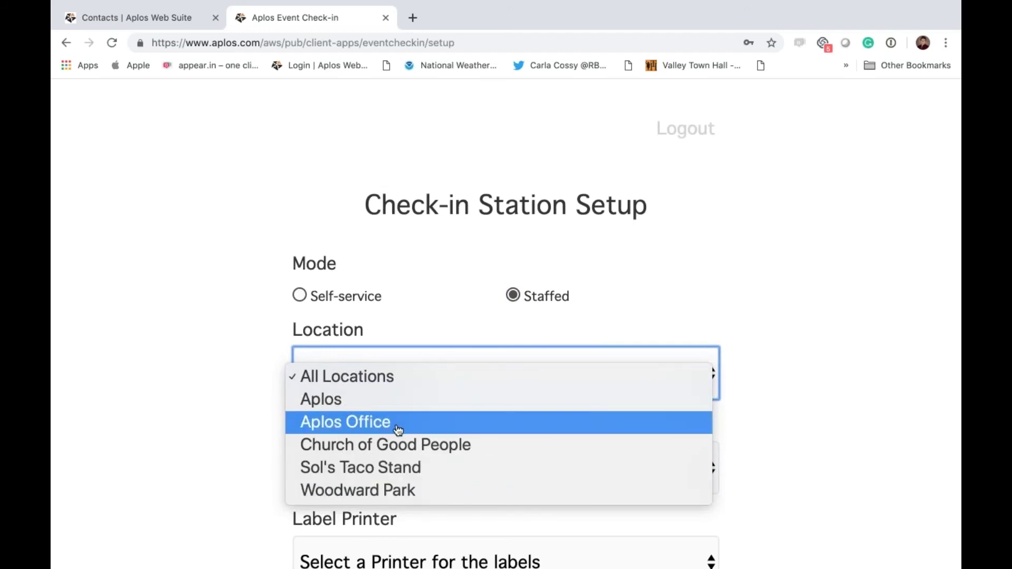
click(398, 426)
click(387, 478)
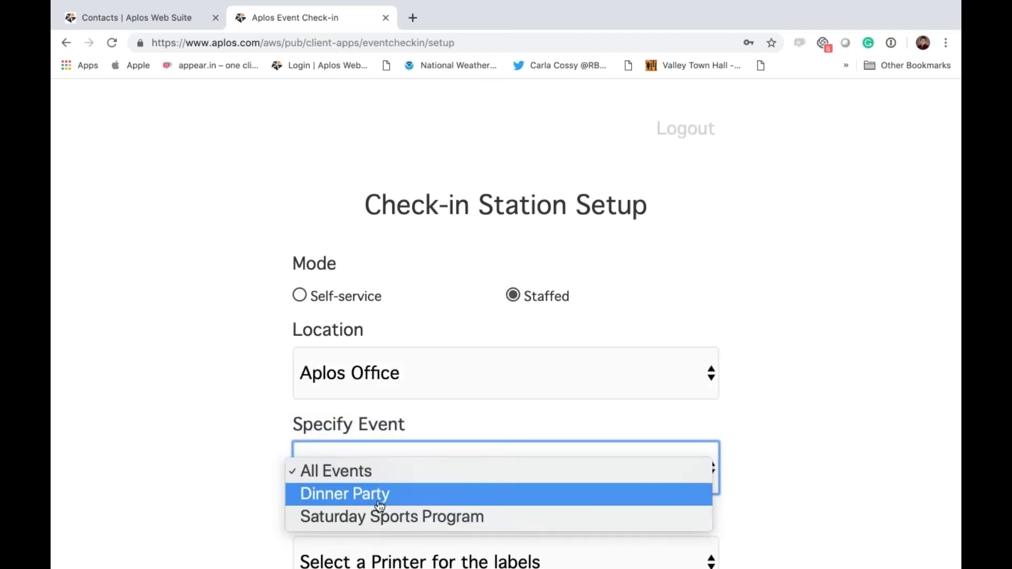
click(385, 491)
scroll(229, 500, down, 5)
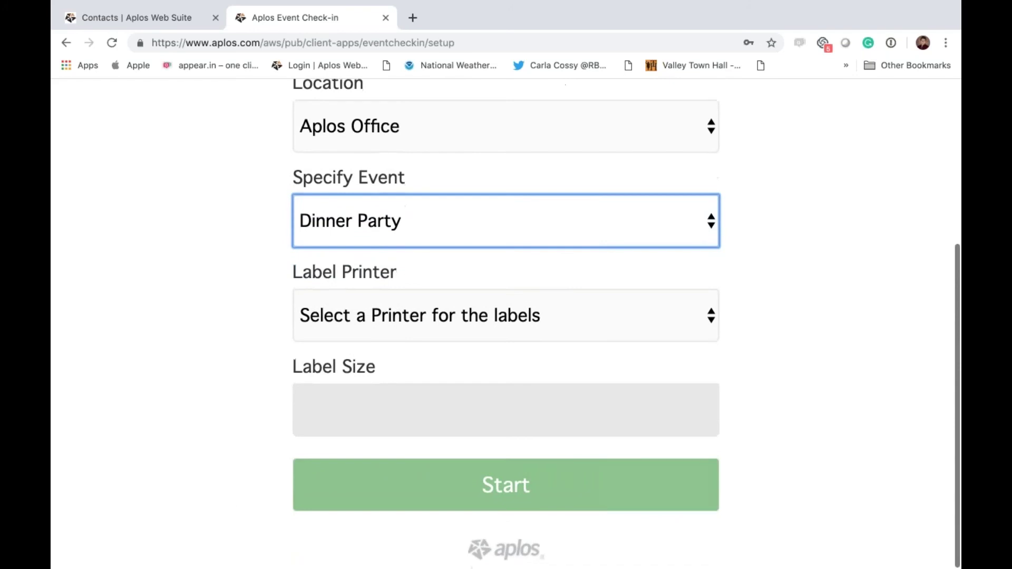
click(488, 328)
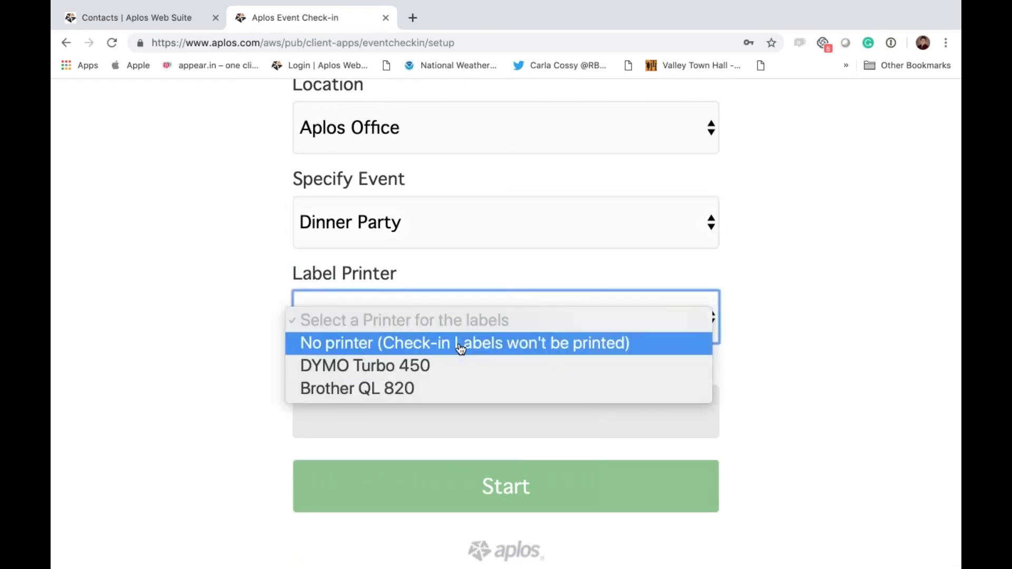
click(461, 344)
Step: Start the staffed station, search for a contact by surname, then return to the Check-In events list
click(436, 486)
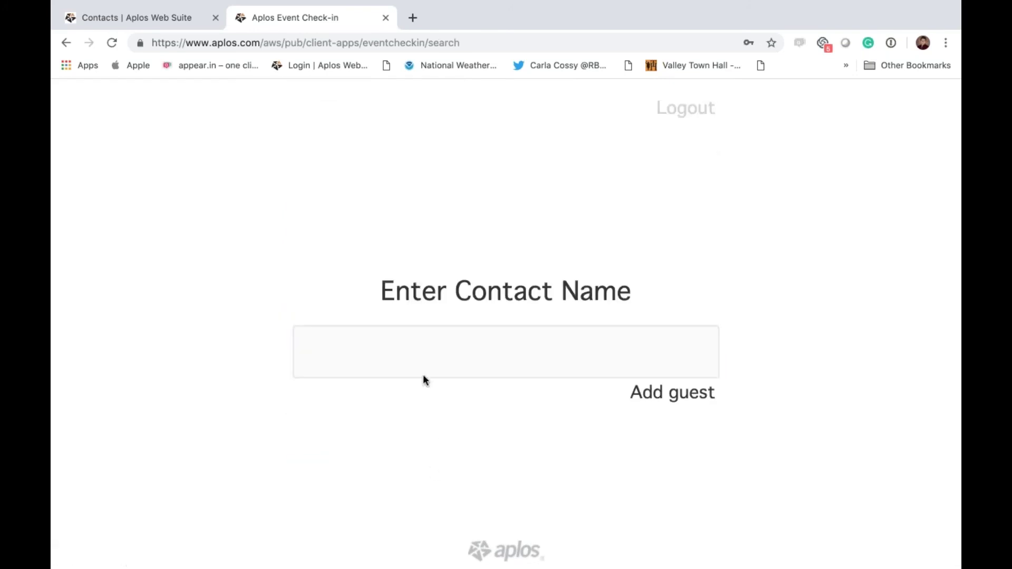
click(416, 343)
text(acr)
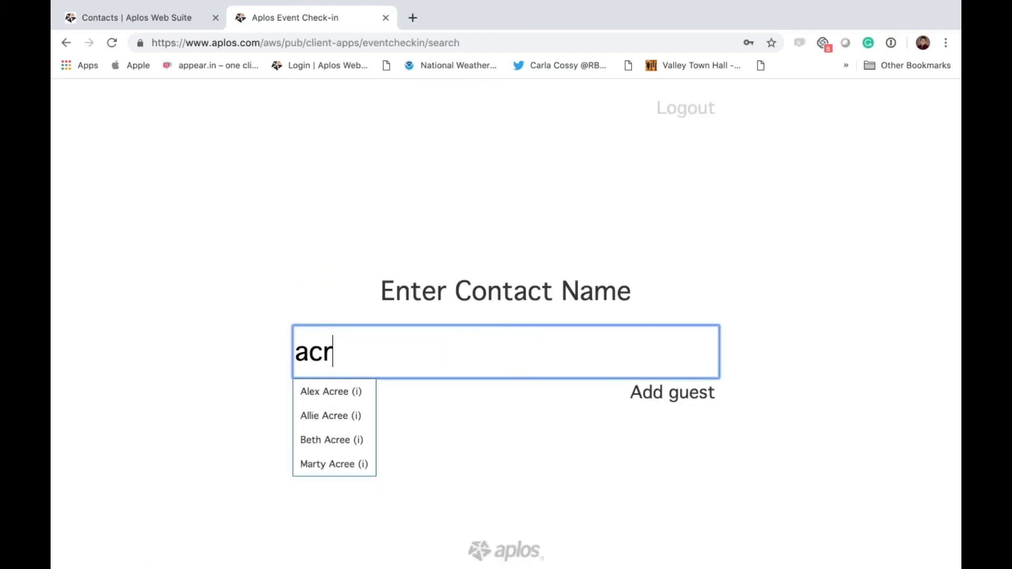
text(ee)
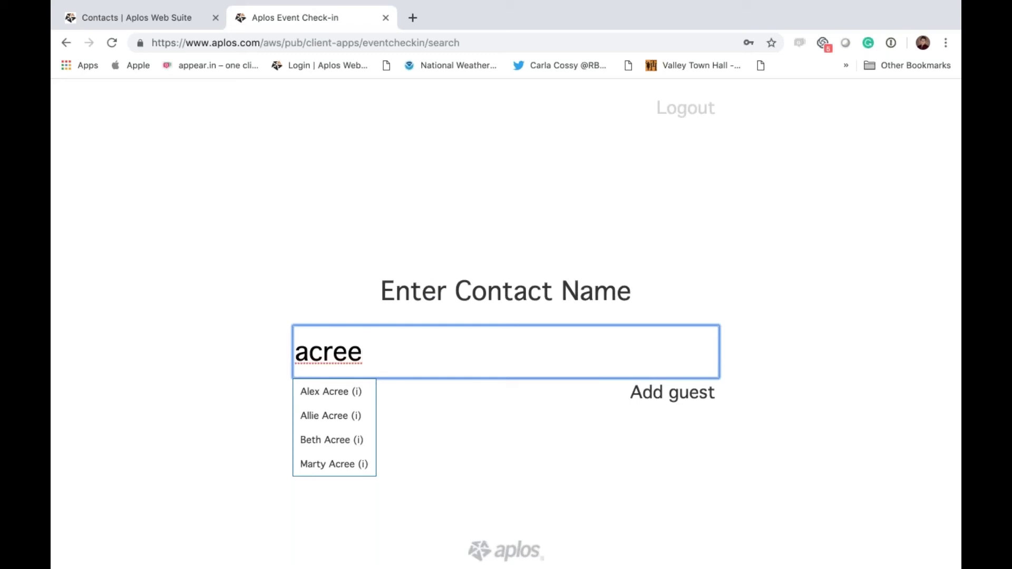
click(172, 16)
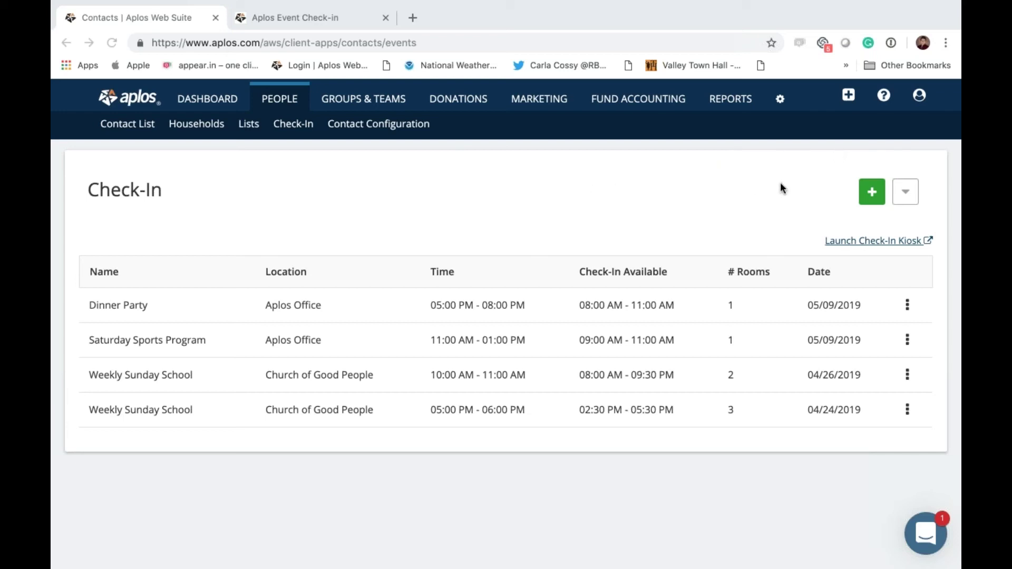
Step: Open the Aplos Support Center's 'How can we help?' knowledge-base search in a new tab
click(485, 182)
click(406, 211)
scroll(328, 363, down, 1)
click(883, 95)
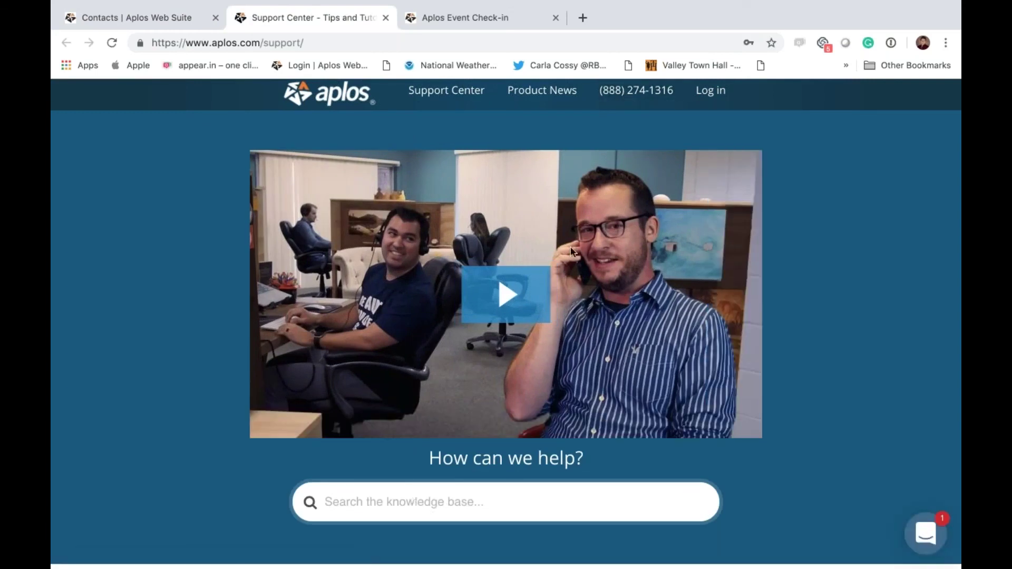
click(139, 15)
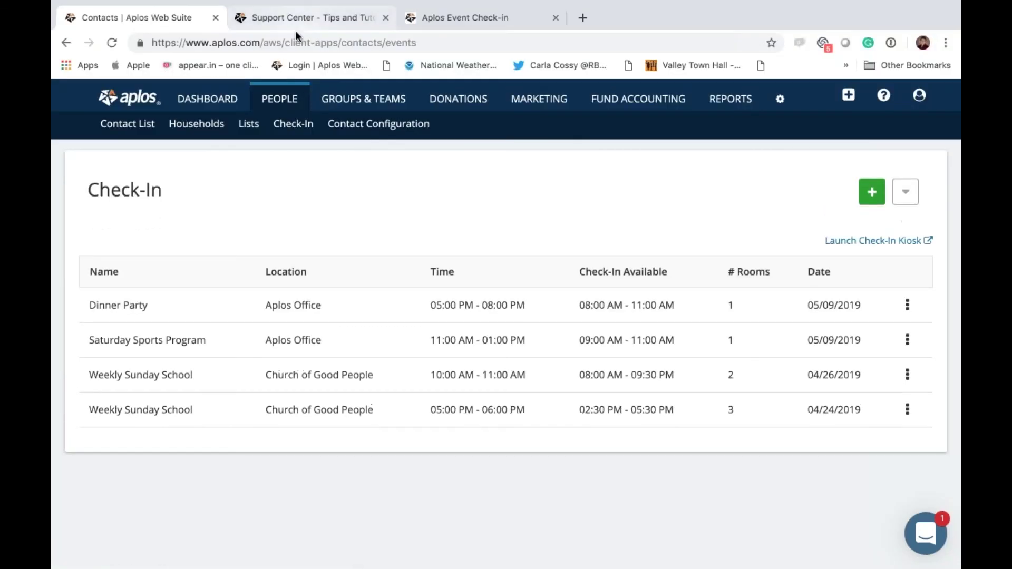
click(299, 18)
click(451, 509)
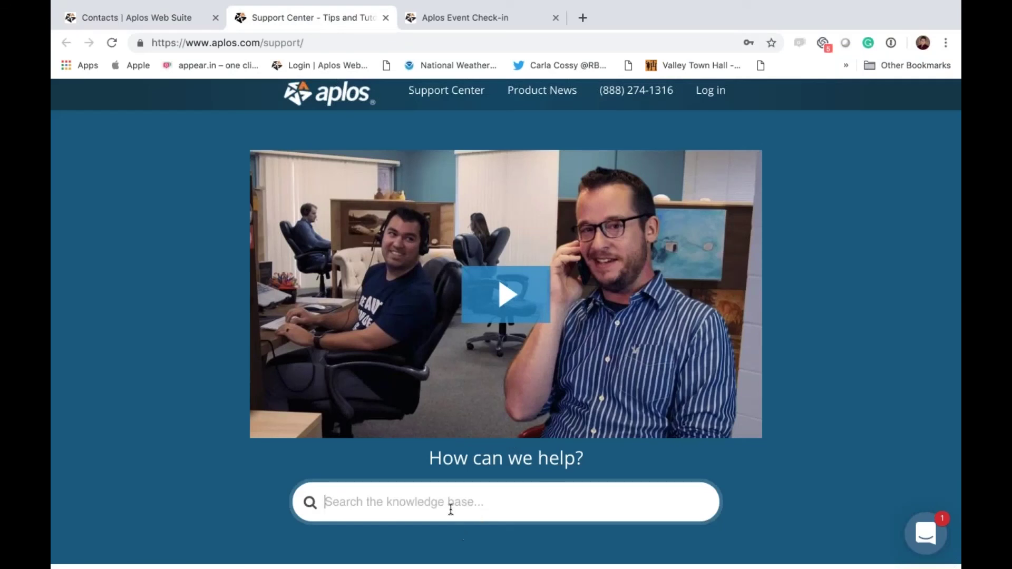
text(check)
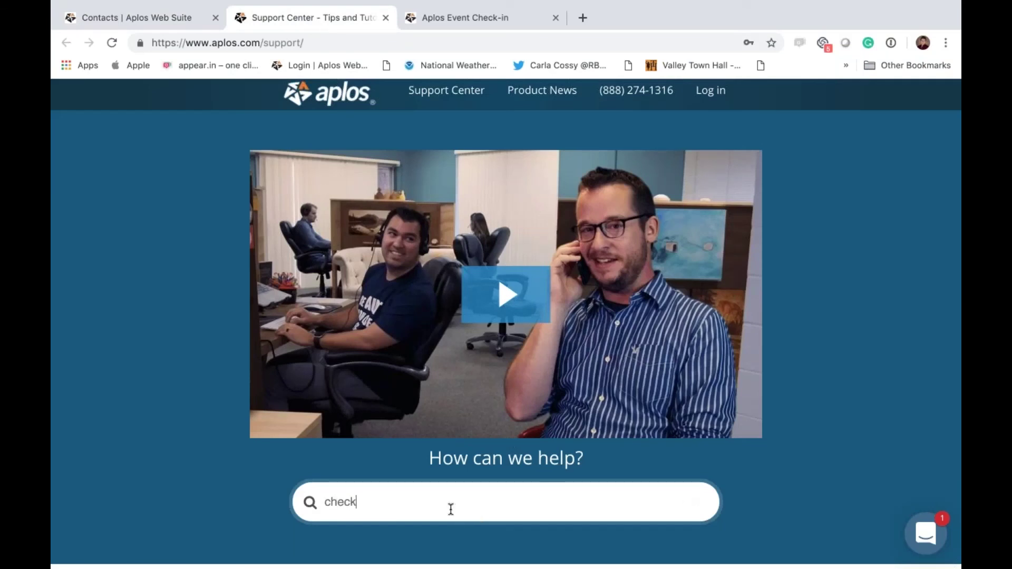
text( in)
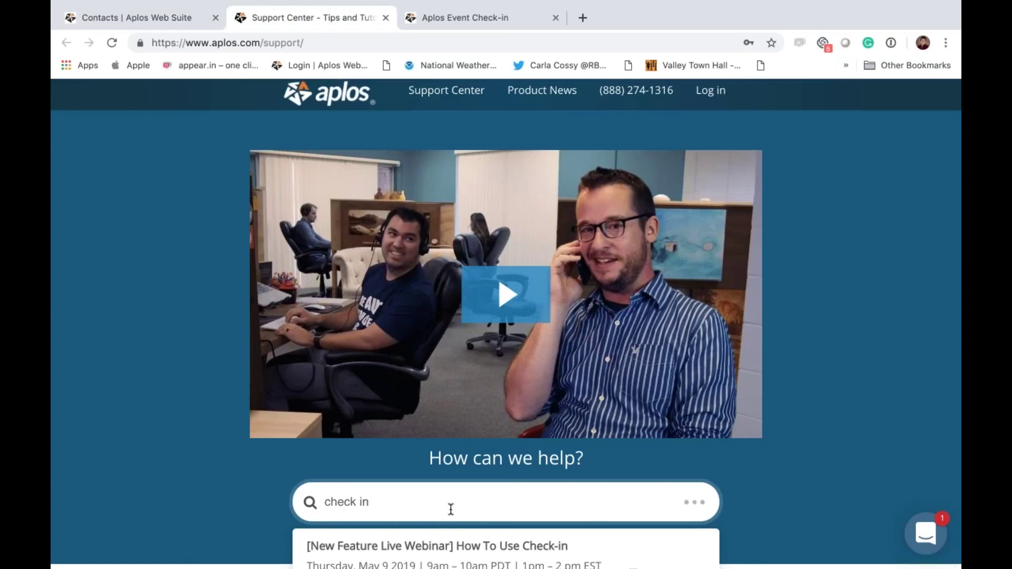
scroll(450, 509, down, 3)
scroll(409, 437, down, 2)
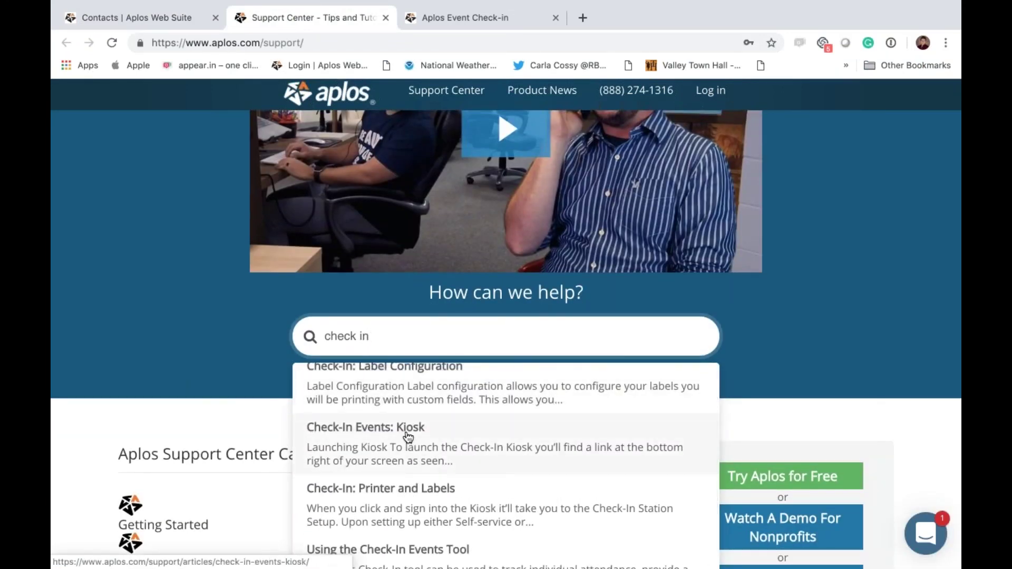
scroll(409, 436, up, 1)
scroll(407, 409, down, 2)
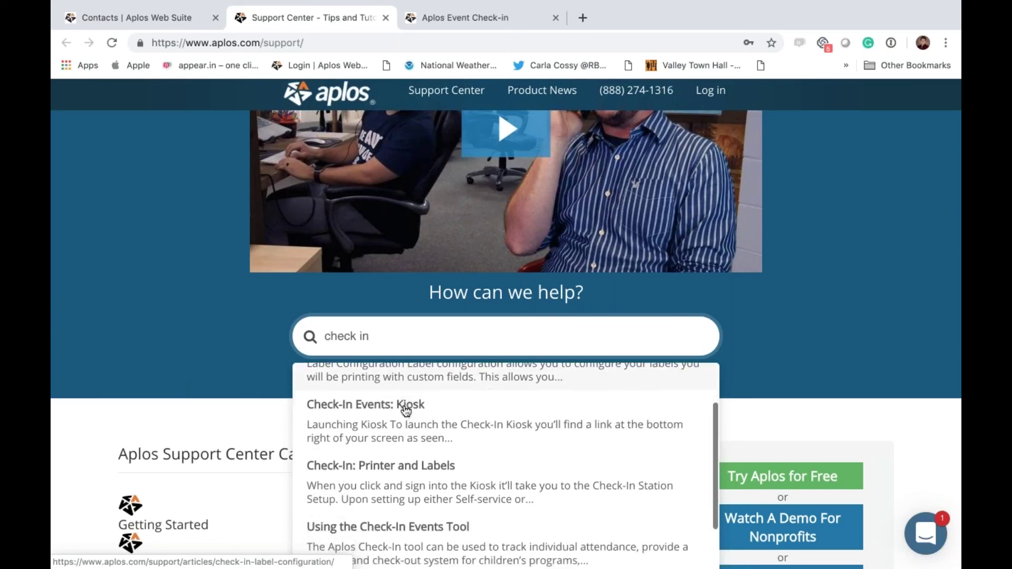
scroll(390, 413, down, 2)
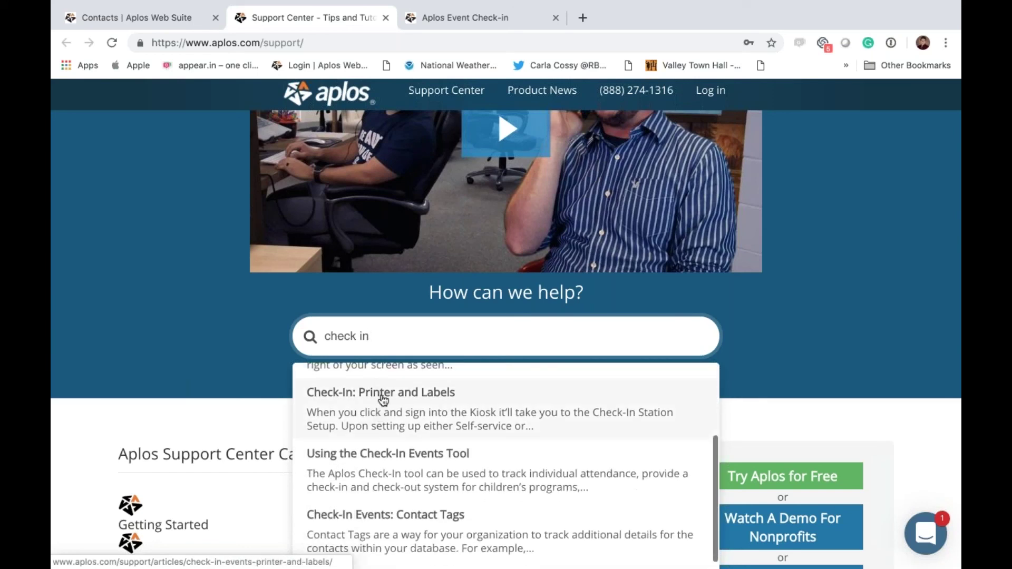
scroll(384, 401, down, 2)
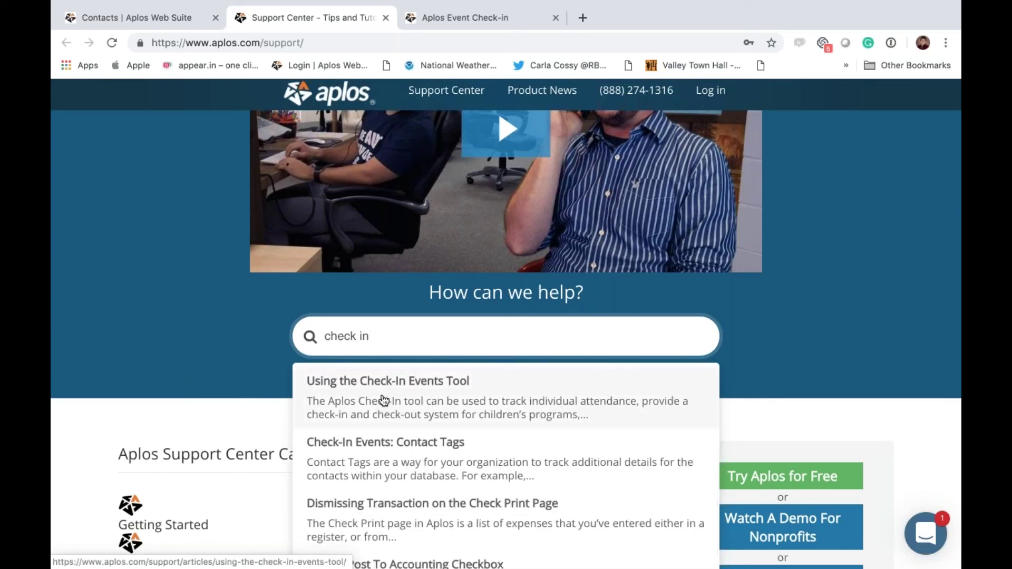
scroll(384, 401, up, 6)
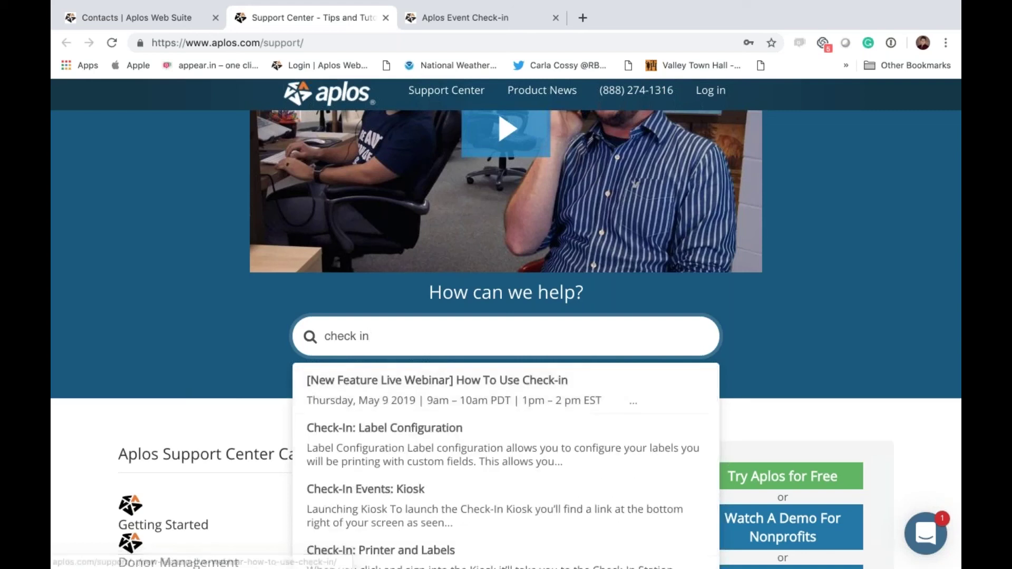
key(BackSpace)
key(BackSpace)
key(BackSpace)
key(BackSpace)
key(BackSpace)
key(BackSpace)
key(BackSpace)
key(BackSpace)
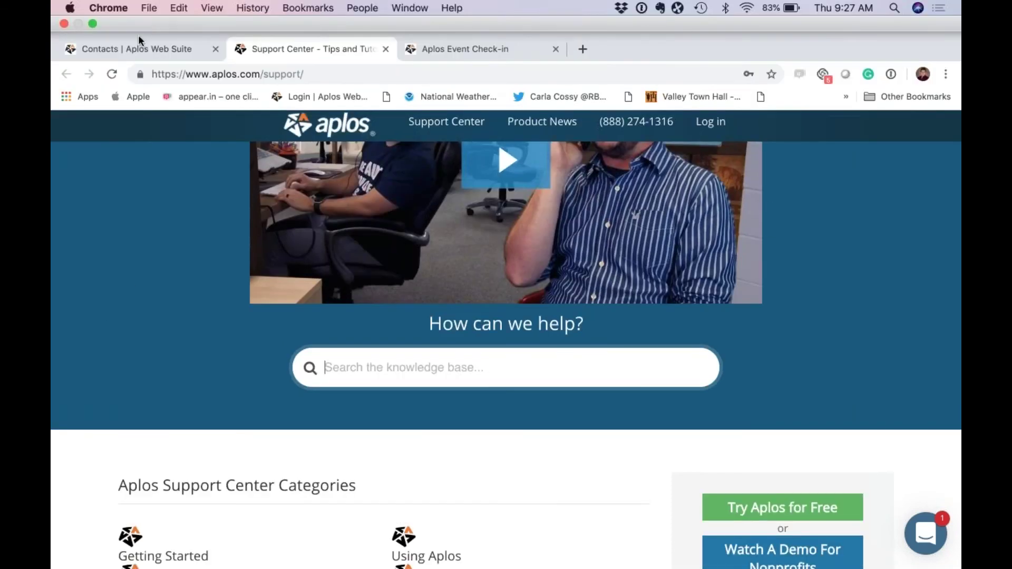
Step: Switch back to the Contacts | Aplos Web Suite tab listing the four Check-In events
click(135, 50)
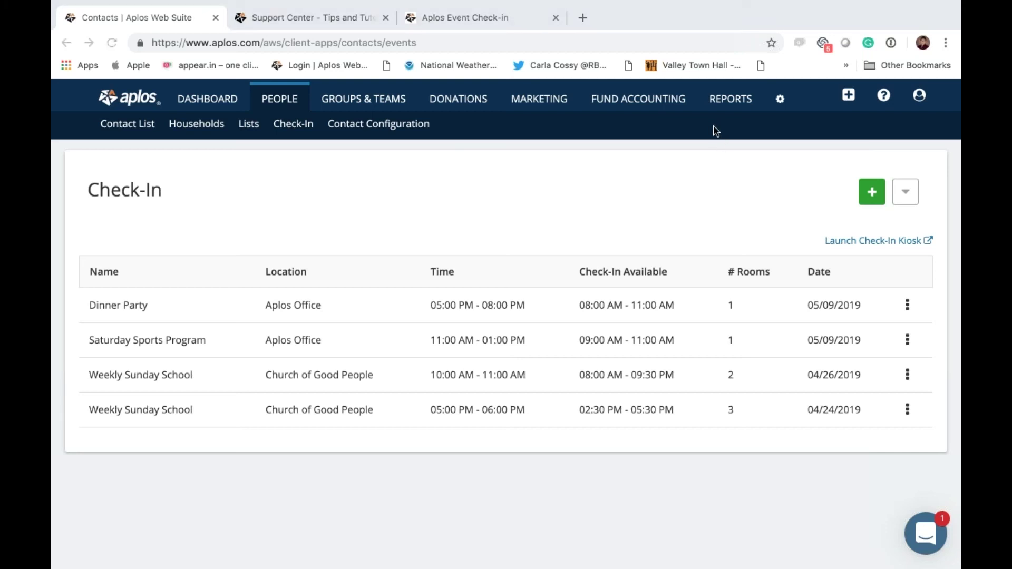
Step: Show the extra Check-In options beside the green + button and choose Configuration
click(903, 192)
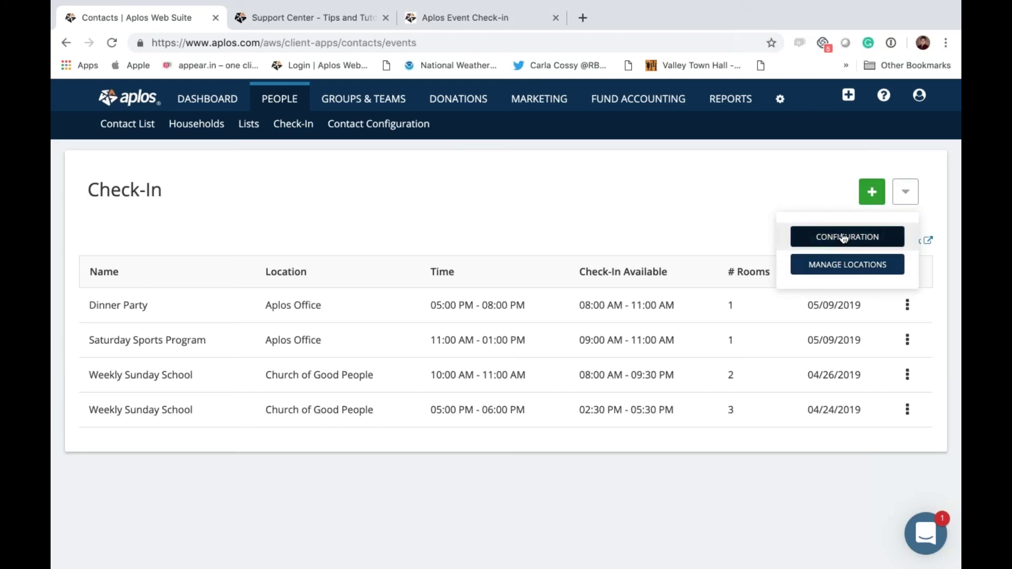
click(844, 237)
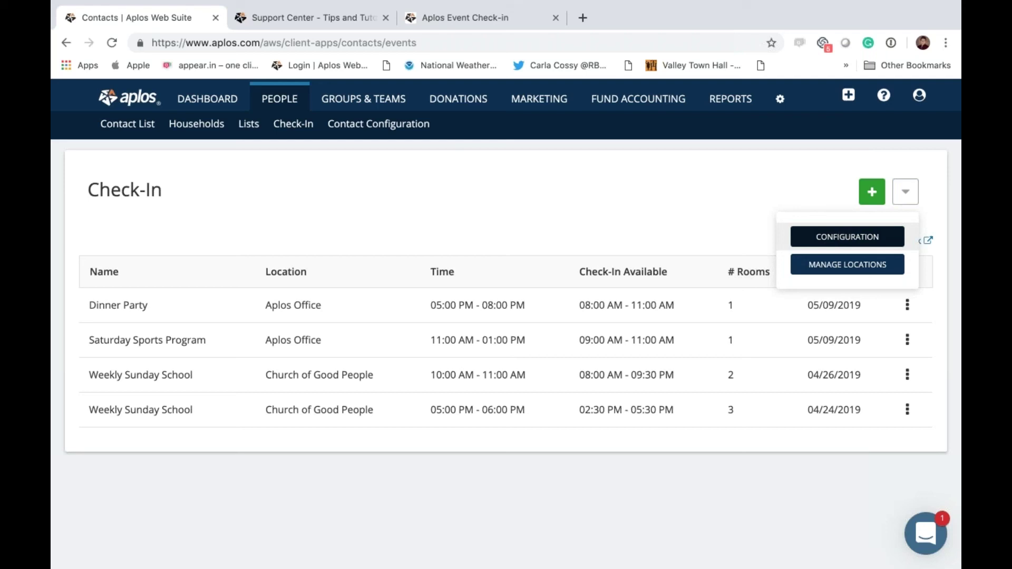